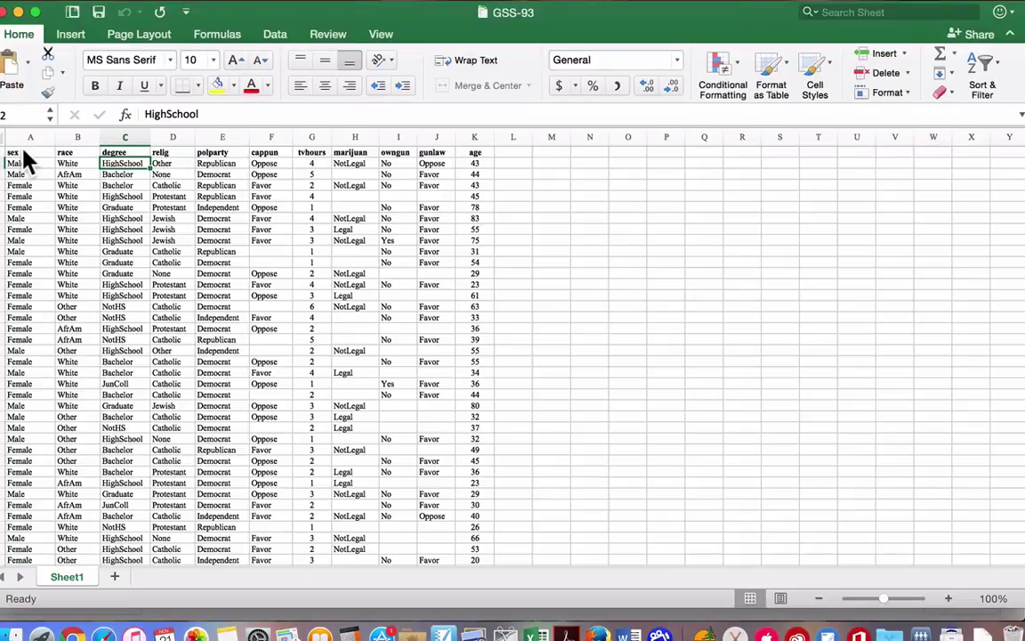
# Examine the survey data from the sex column through age, checking its last row and looking for blank answers among the records.
pyautogui.click(25, 153)
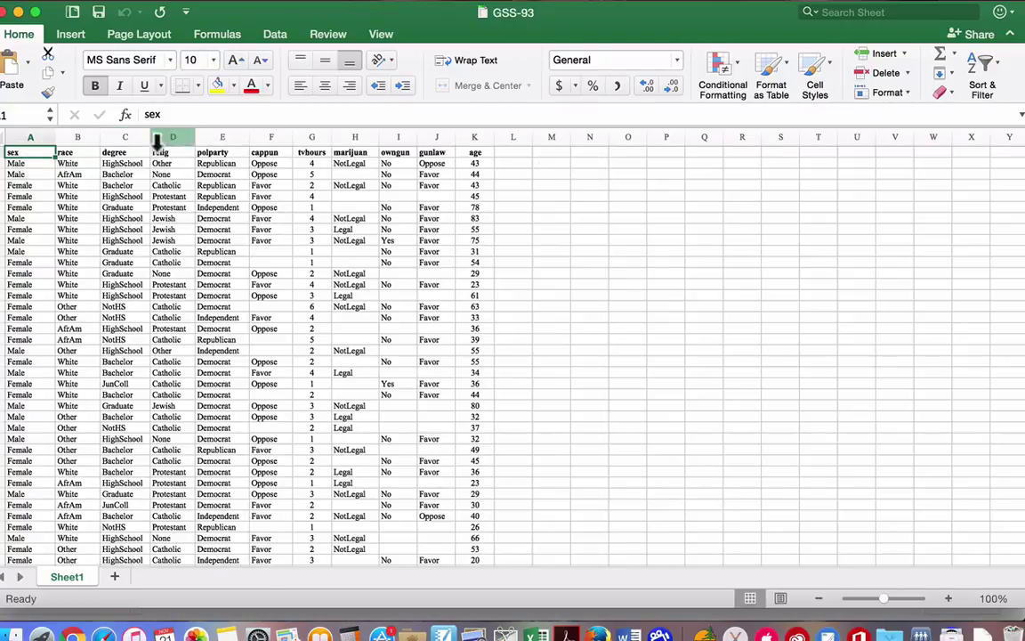
pyautogui.click(469, 154)
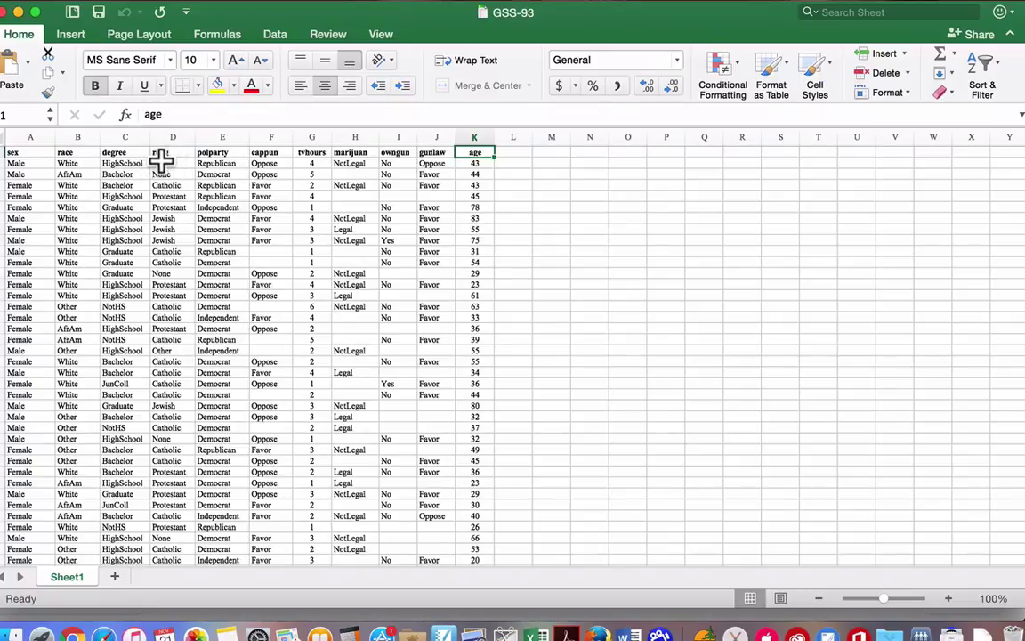
pyautogui.click(19, 149)
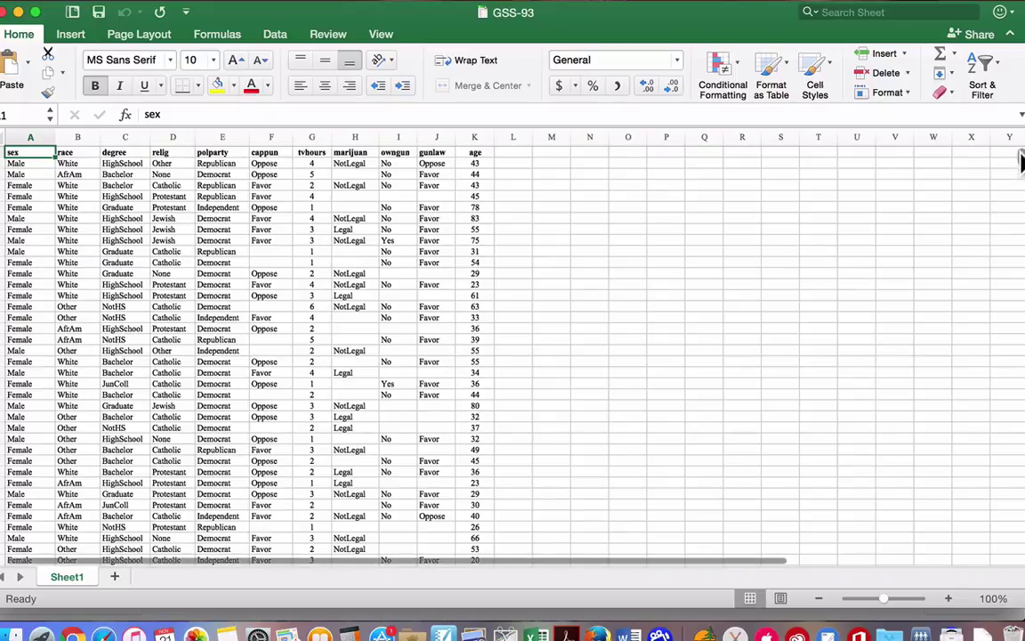
pyautogui.moveTo(1021, 160); pyautogui.dragTo(1020, 556)
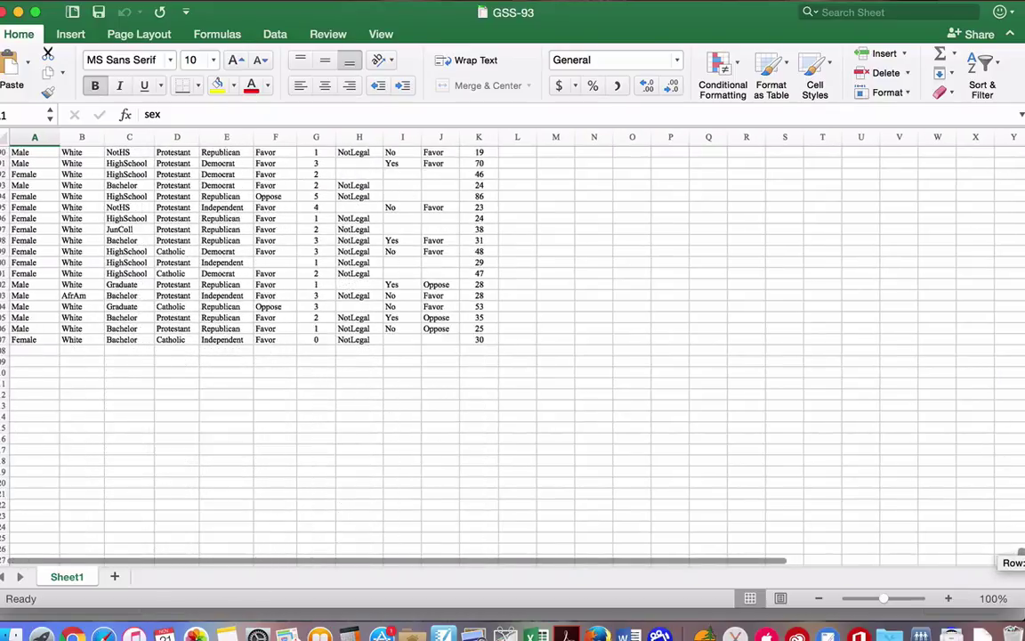
pyautogui.click(464, 340)
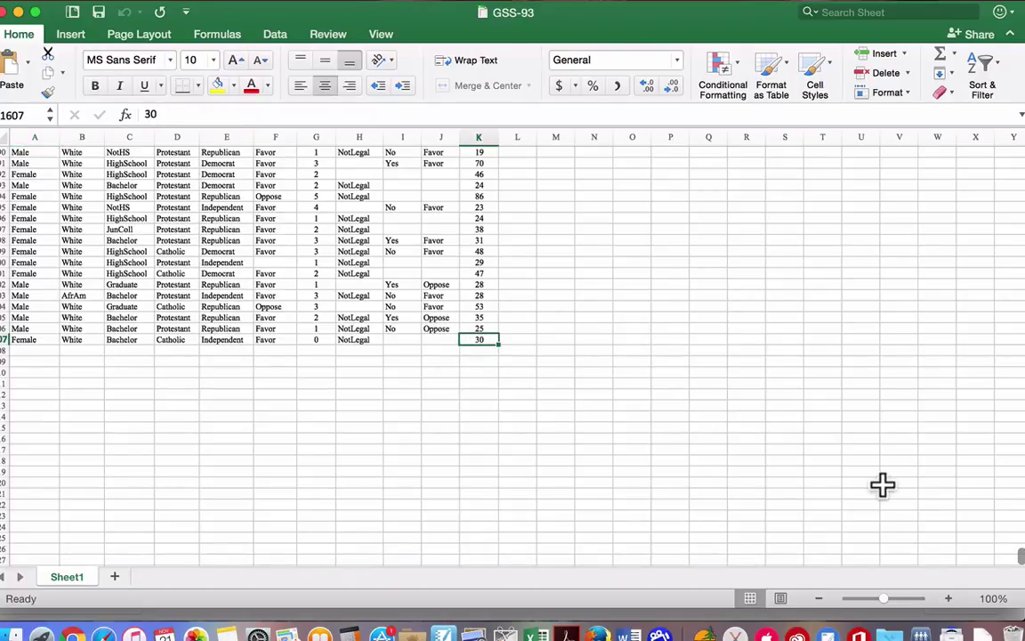
pyautogui.moveTo(1021, 560); pyautogui.dragTo(1010, 156)
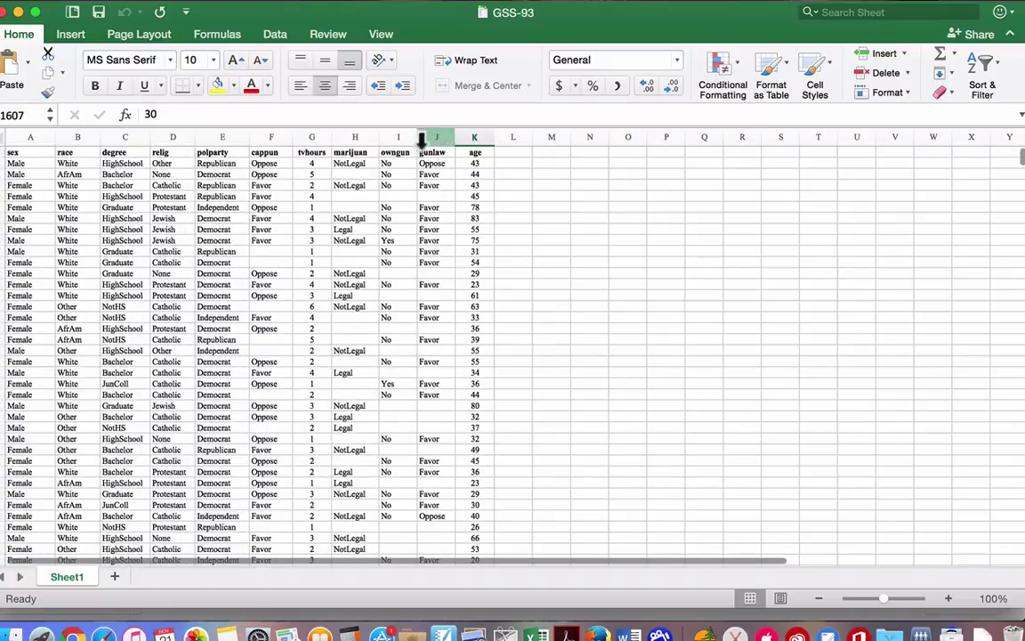
pyautogui.click(181, 163)
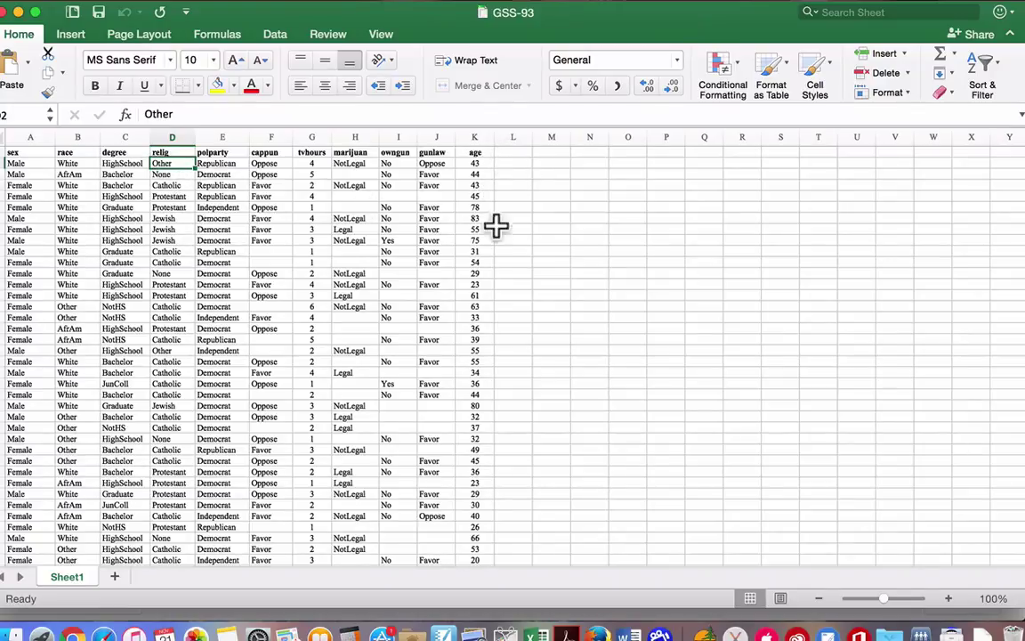
pyautogui.scroll(-5, 507, 334)
pyautogui.scroll(-10, 507, 333)
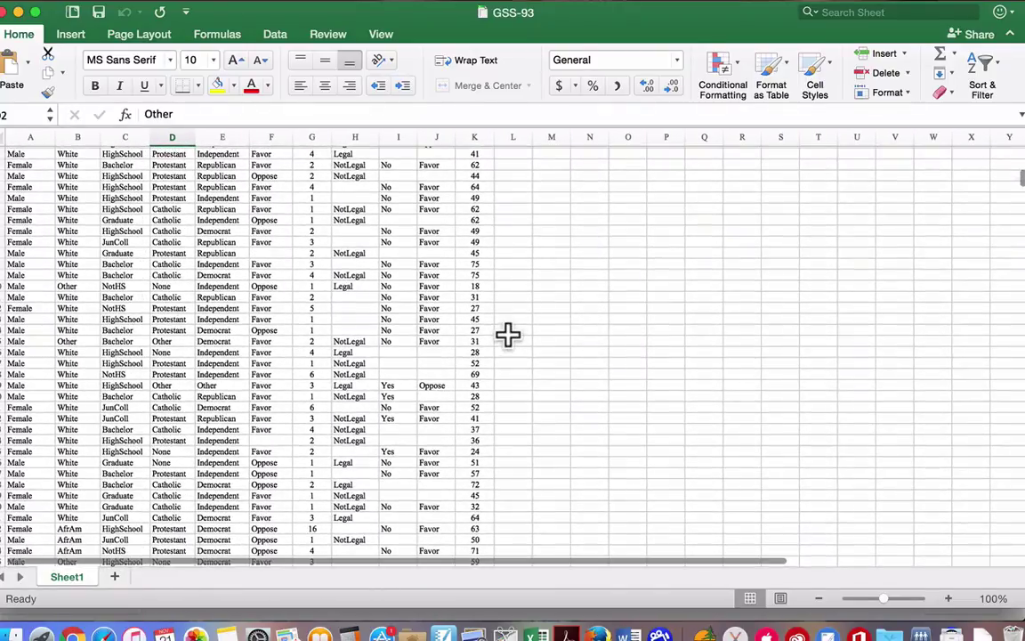
pyautogui.scroll(15, 507, 334)
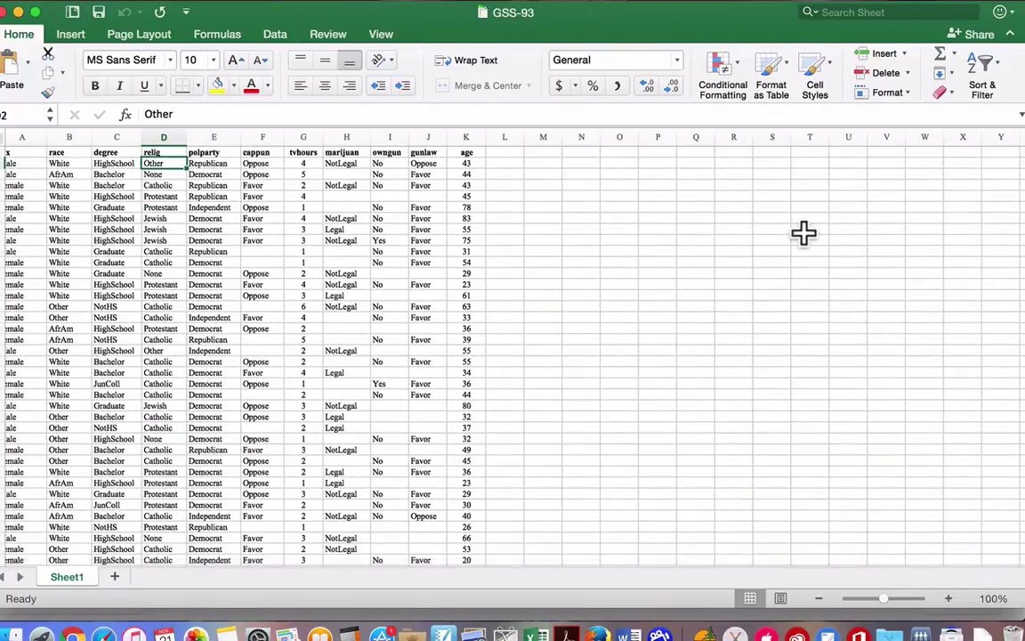
pyautogui.hscroll(-1, 28, 410)
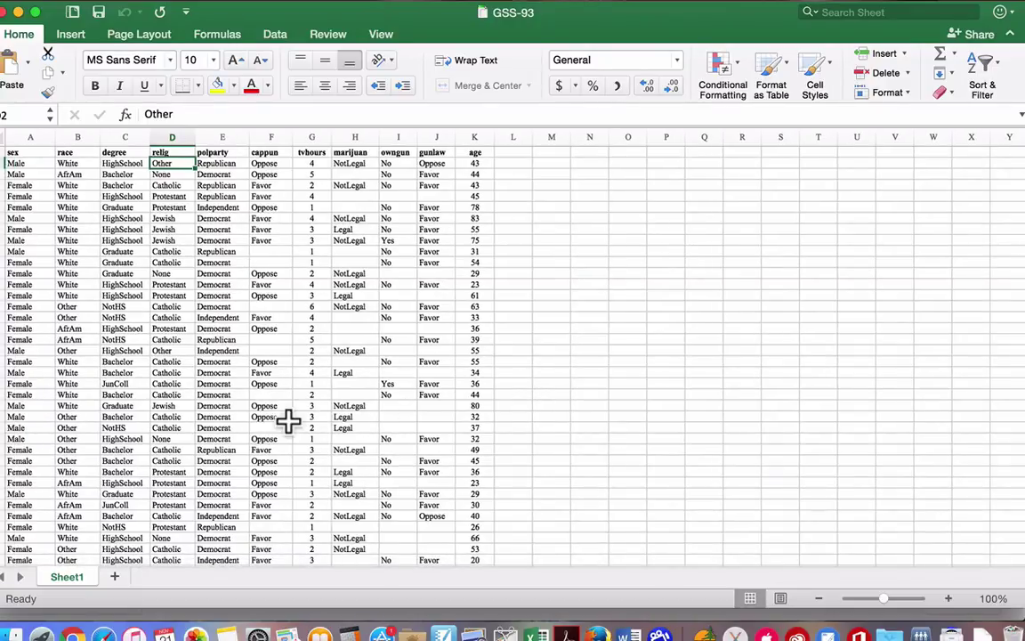
pyautogui.click(270, 393)
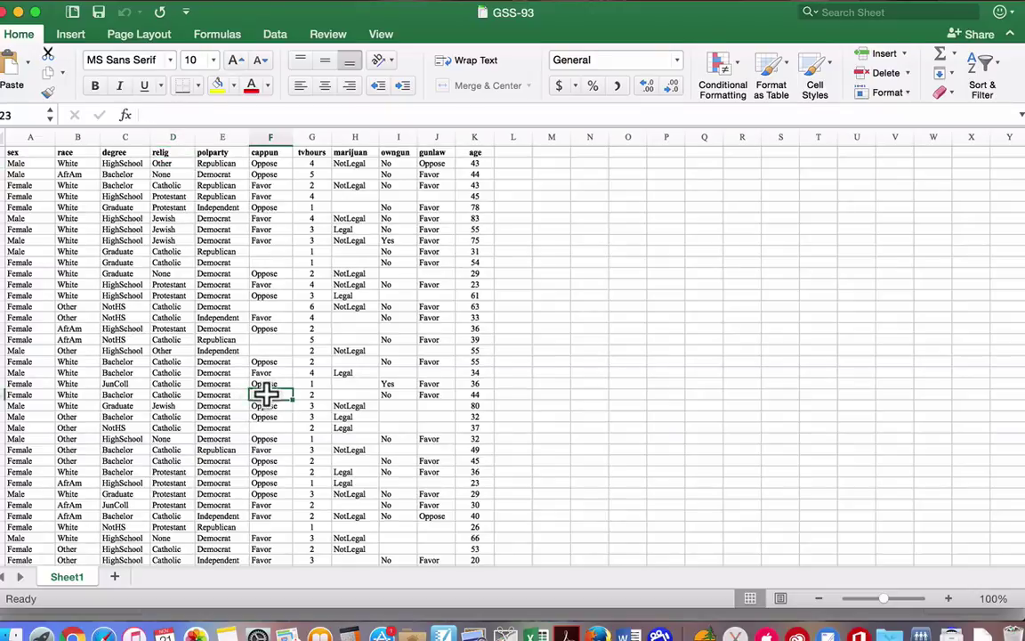
pyautogui.click(77, 395)
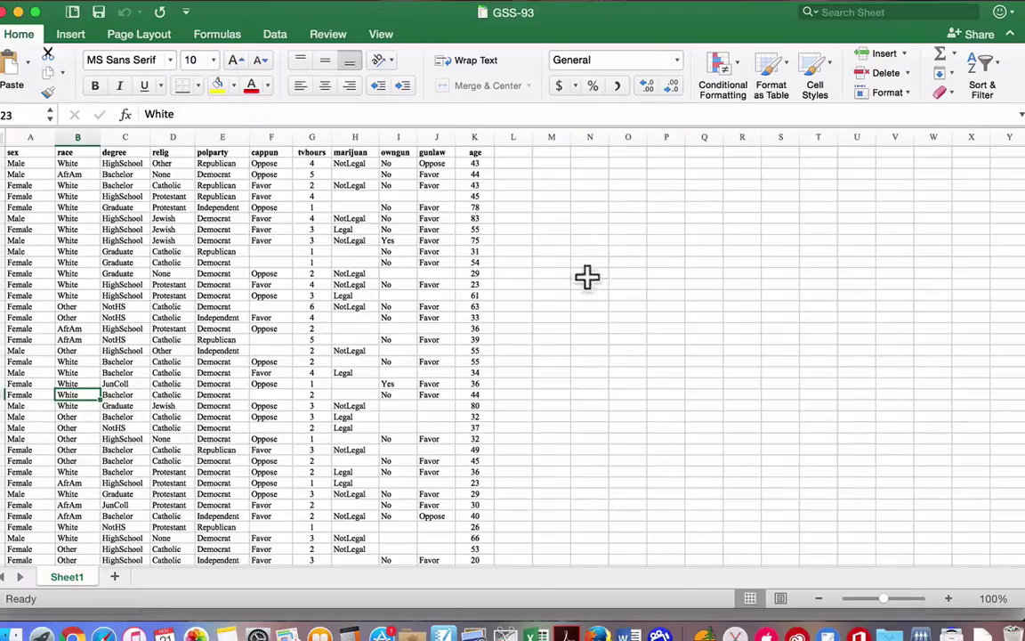
# Format the survey range A1:K1607 as a table with headers, using the light blue style with a solid blue header row.
pyautogui.click(164, 163)
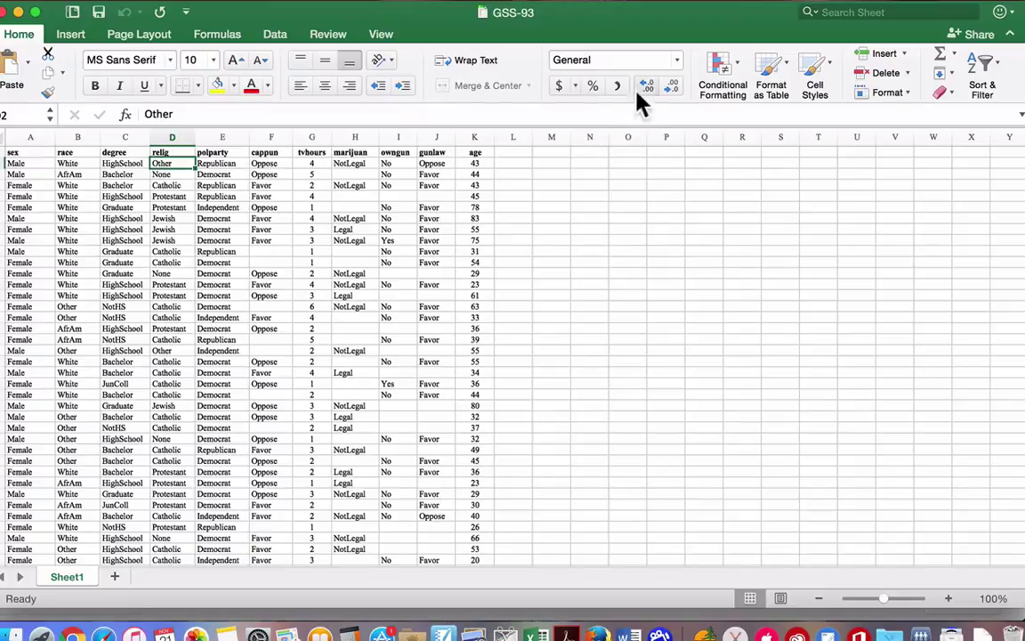
pyautogui.click(788, 78)
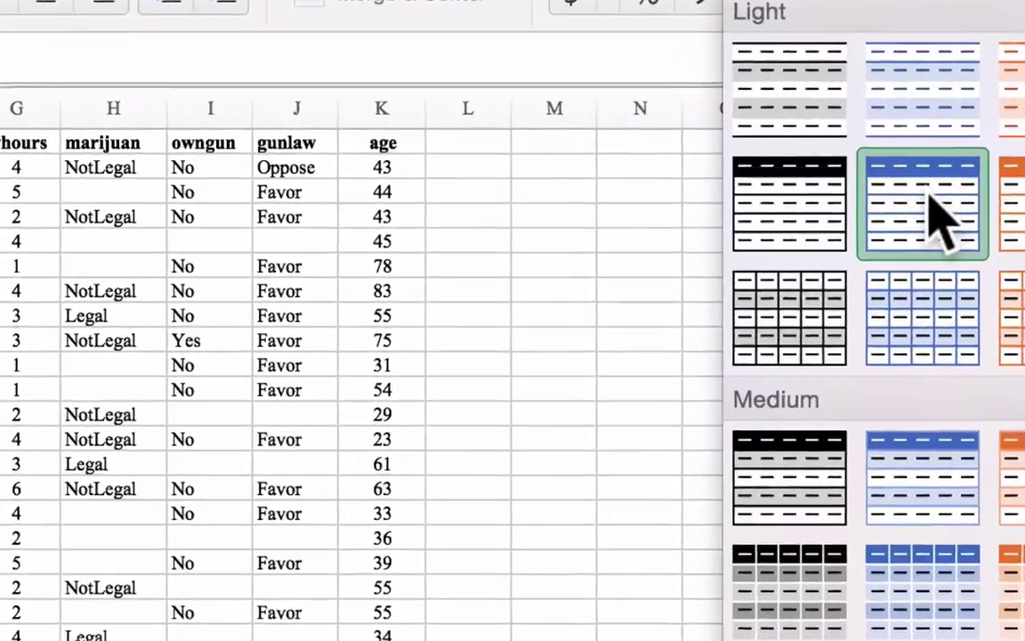
pyautogui.click(828, 192)
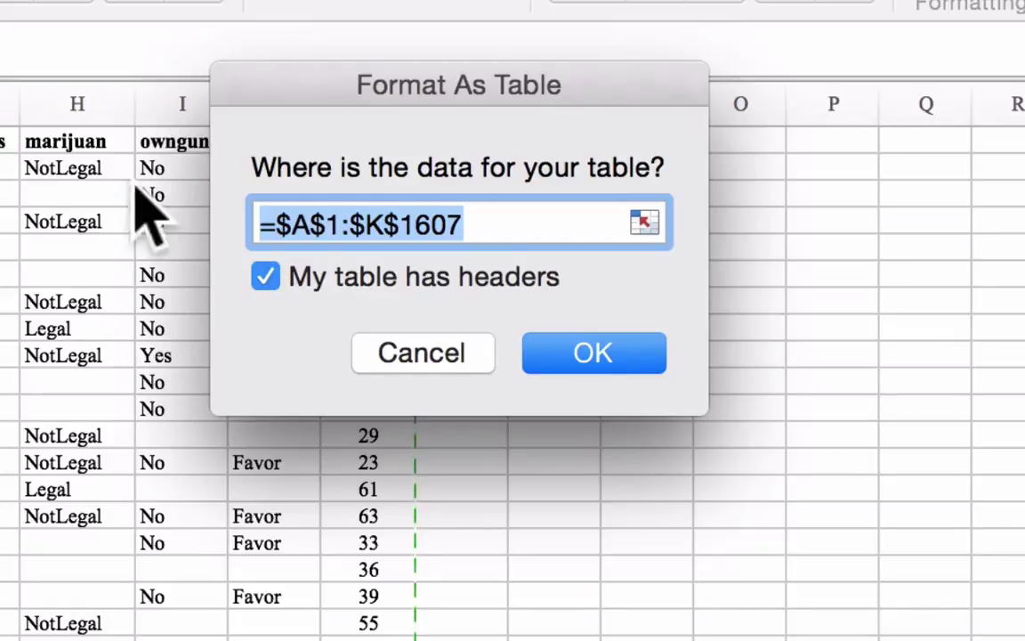
pyautogui.click(588, 342)
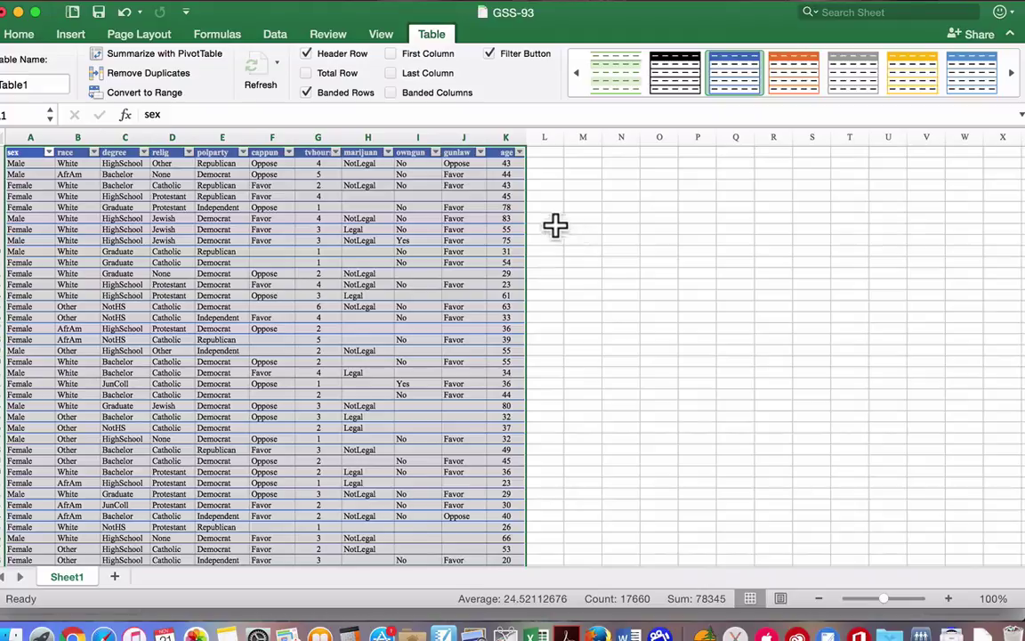
pyautogui.click(586, 262)
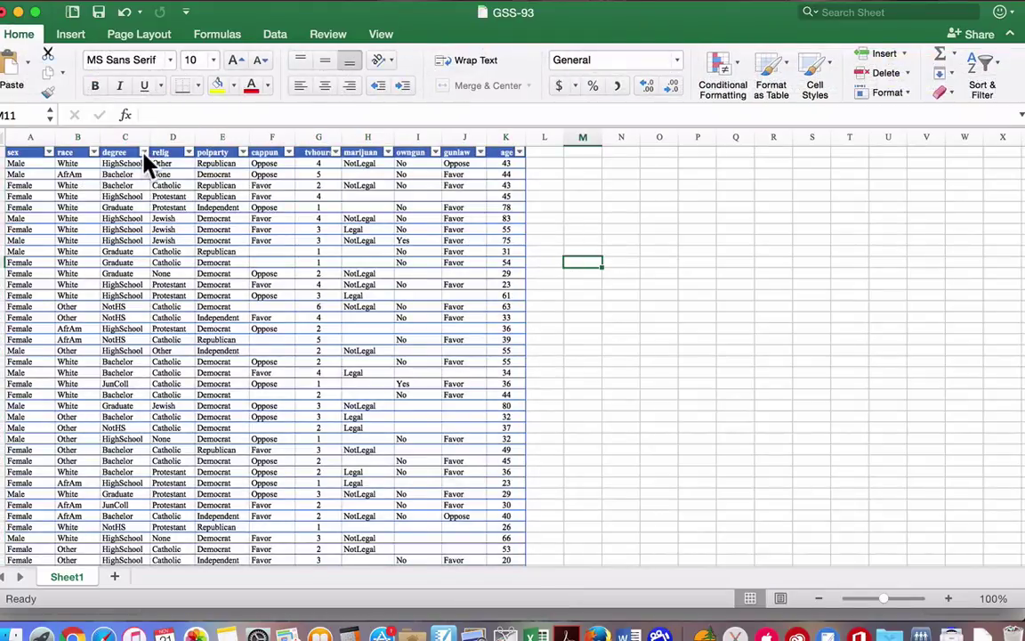
# Filter the polparty column to show only Republican records.
pyautogui.click(241, 153)
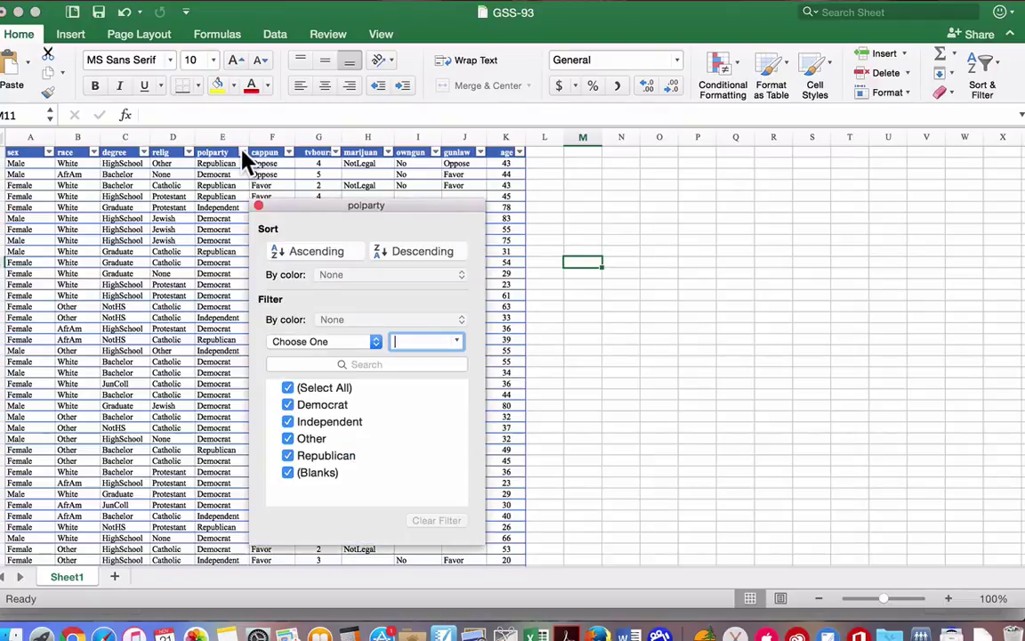
pyautogui.click(289, 388)
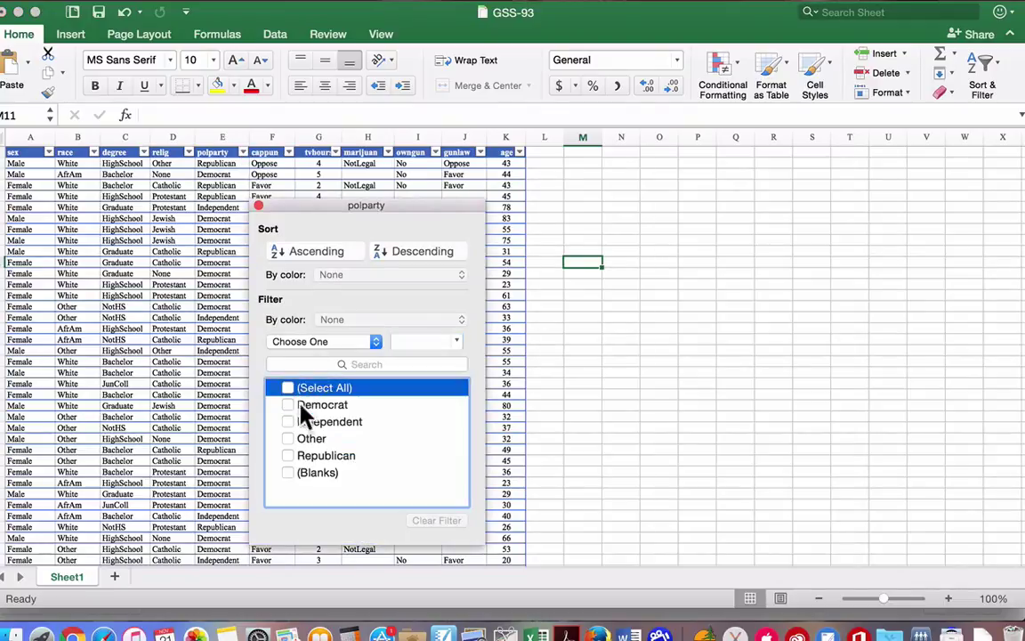
pyautogui.click(290, 456)
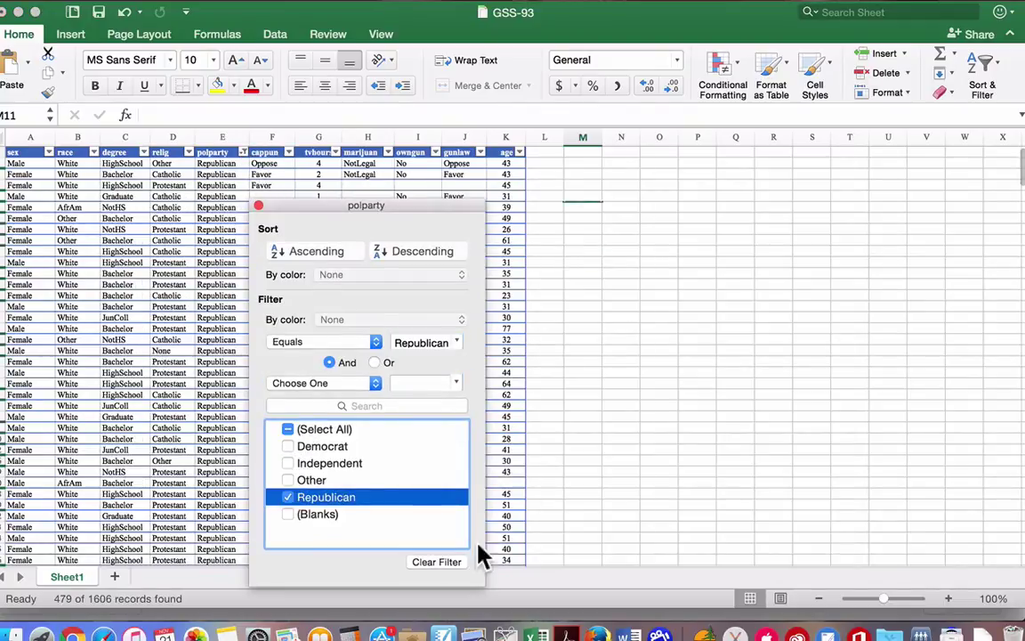
pyautogui.click(594, 501)
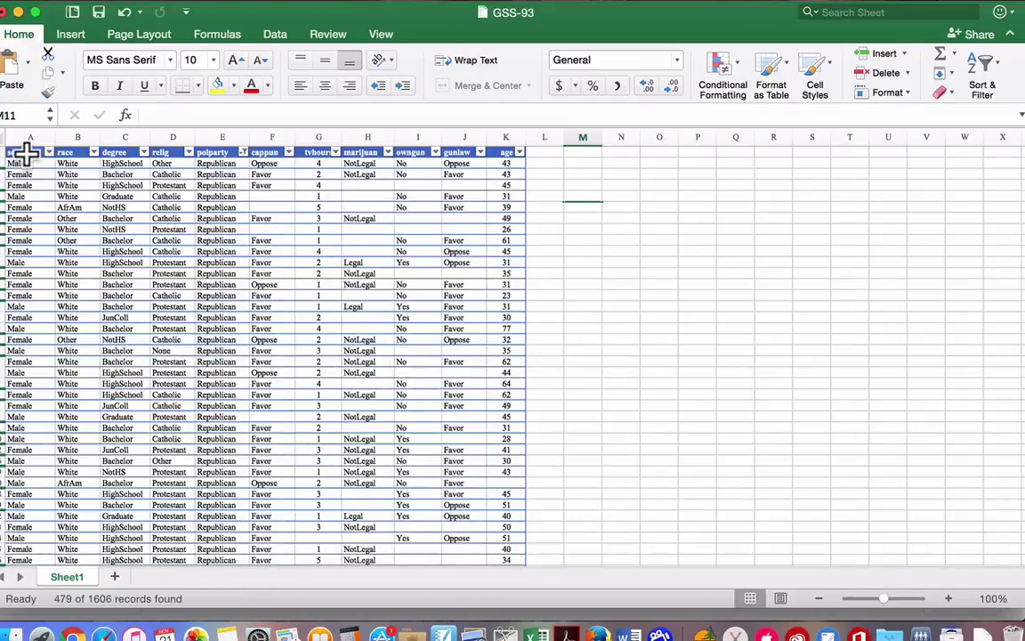
# Copy all filtered Republican records with their headers and paste them at cell A1 of a new sheet, checking the pasted rows.
pyautogui.moveTo(27, 154); pyautogui.dragTo(509, 530)
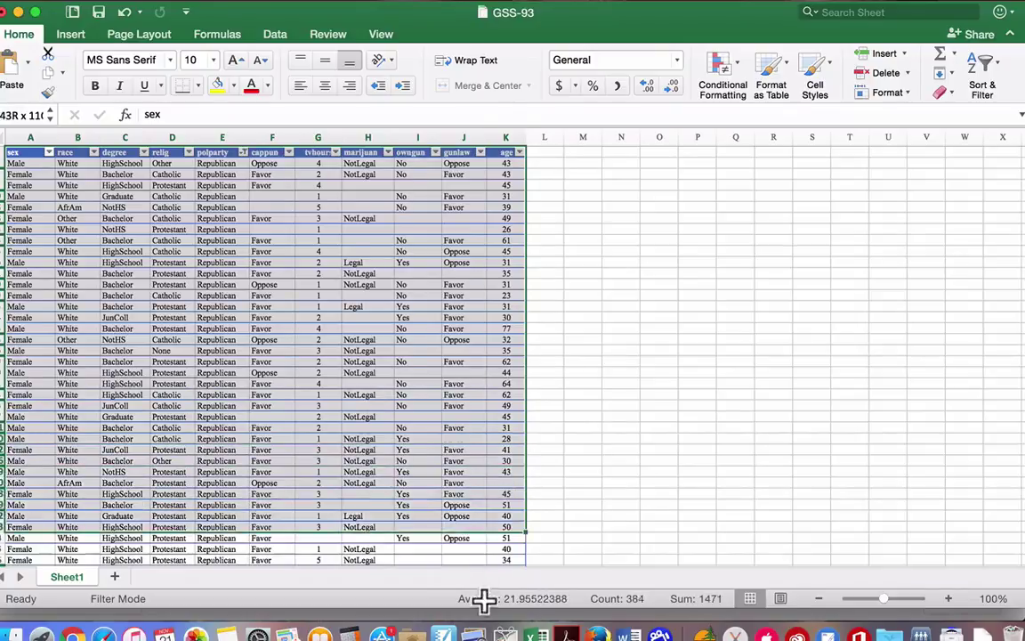
pyautogui.moveTo(484, 601); pyautogui.dragTo(515, 216)
pyautogui.press('super+c')
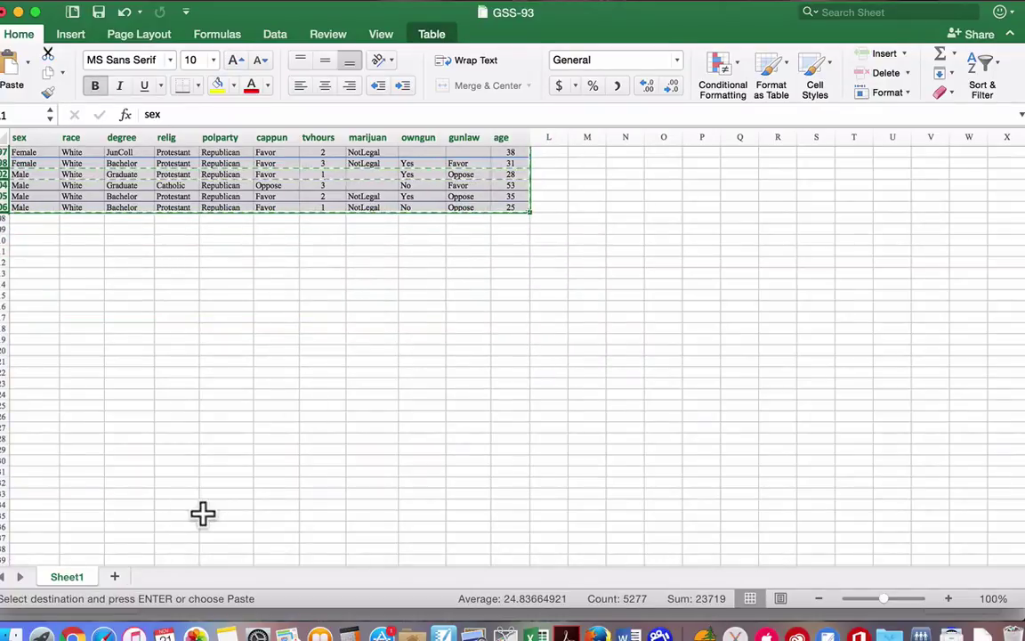
pyautogui.click(117, 577)
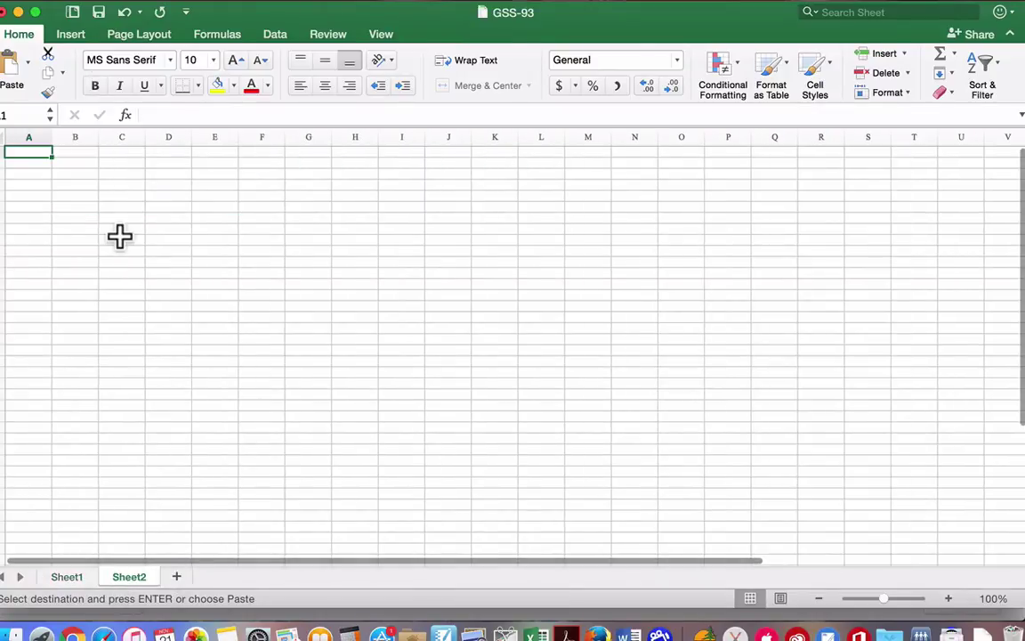
pyautogui.press('super+v')
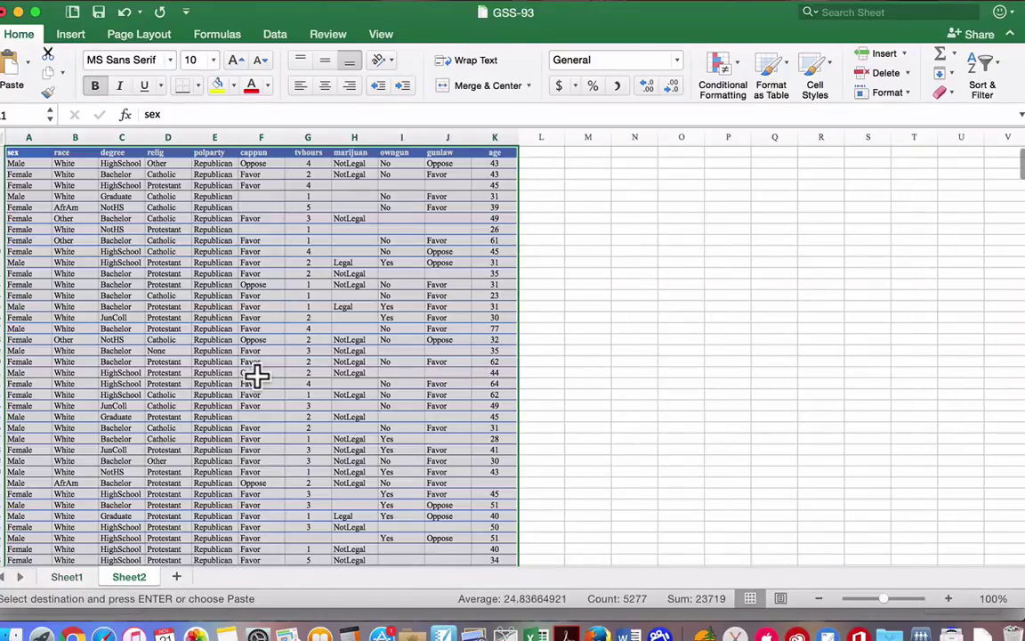
pyautogui.click(586, 271)
pyautogui.scroll(-5, 197, 258)
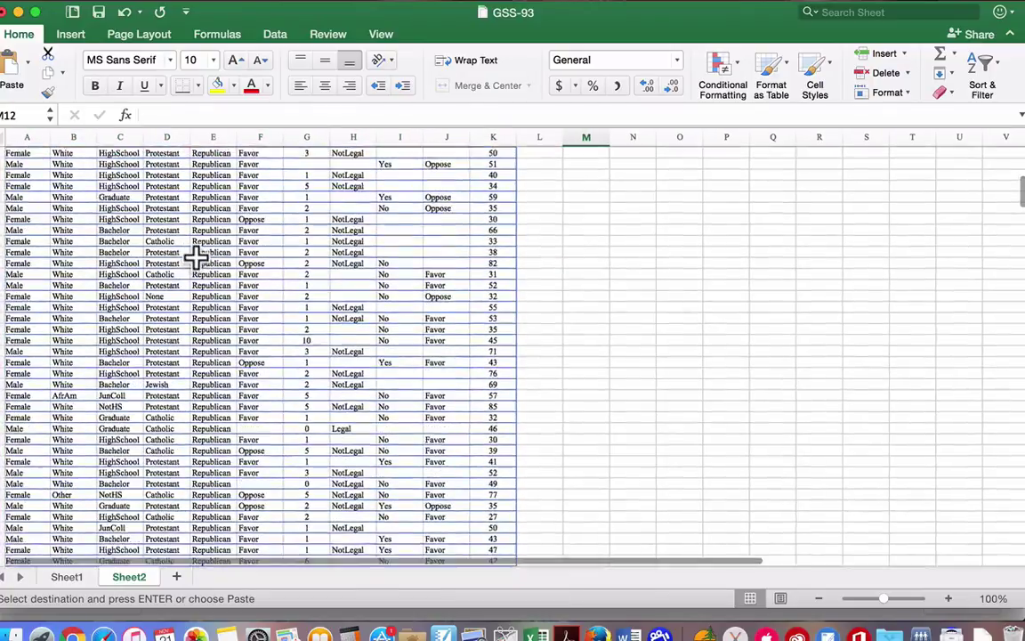
pyautogui.scroll(5, 197, 258)
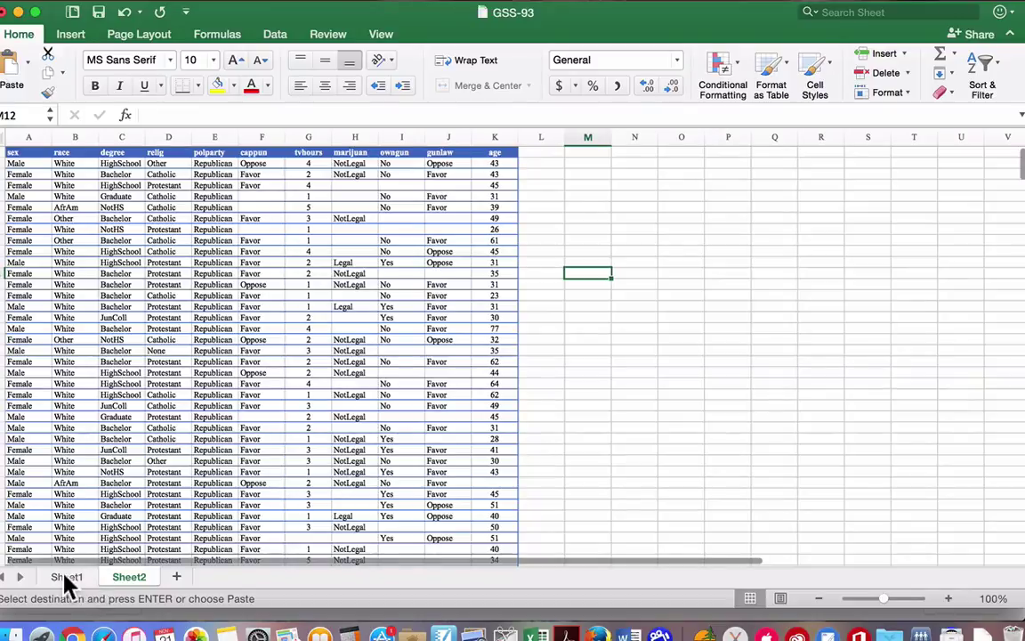
# Rename the sheet holding the pasted records as Republican and add a new blank sheet named Democrat.
pyautogui.doubleClick(128, 576)
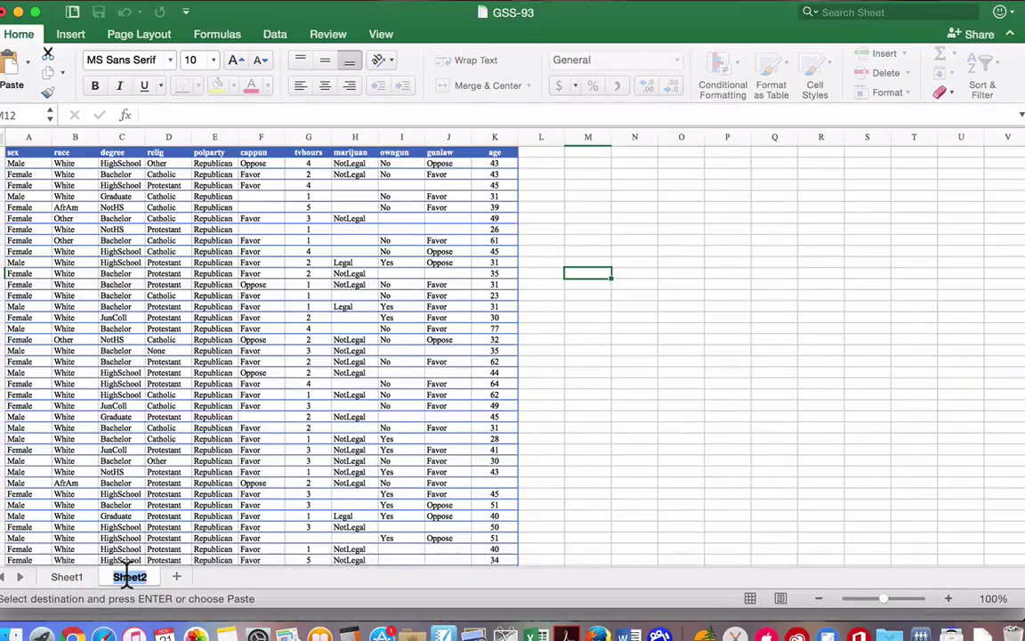
pyautogui.write('Republican')
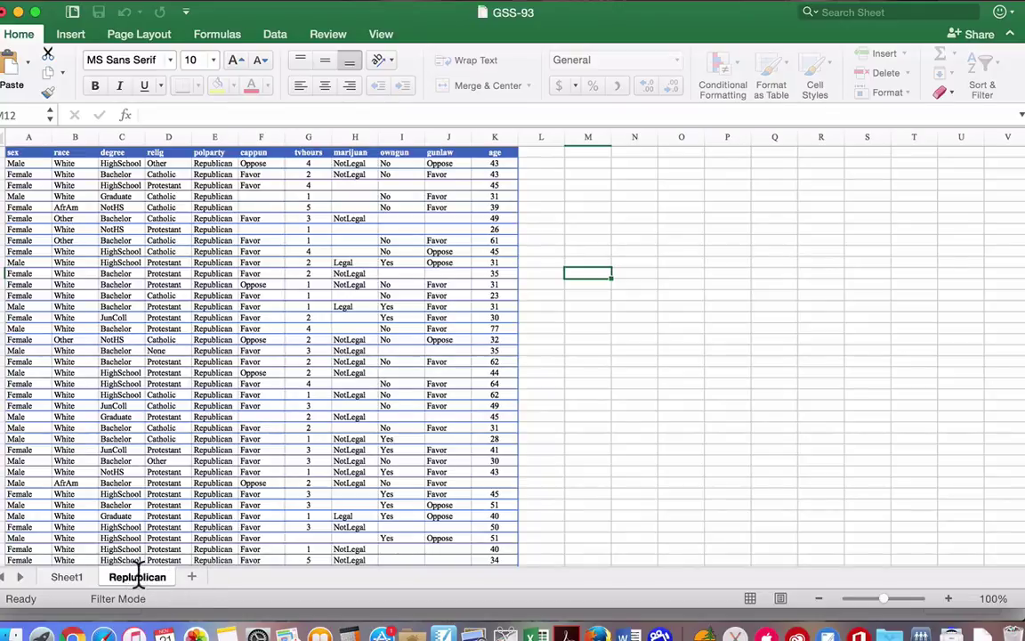
pyautogui.doubleClick(138, 574)
pyautogui.click(138, 574)
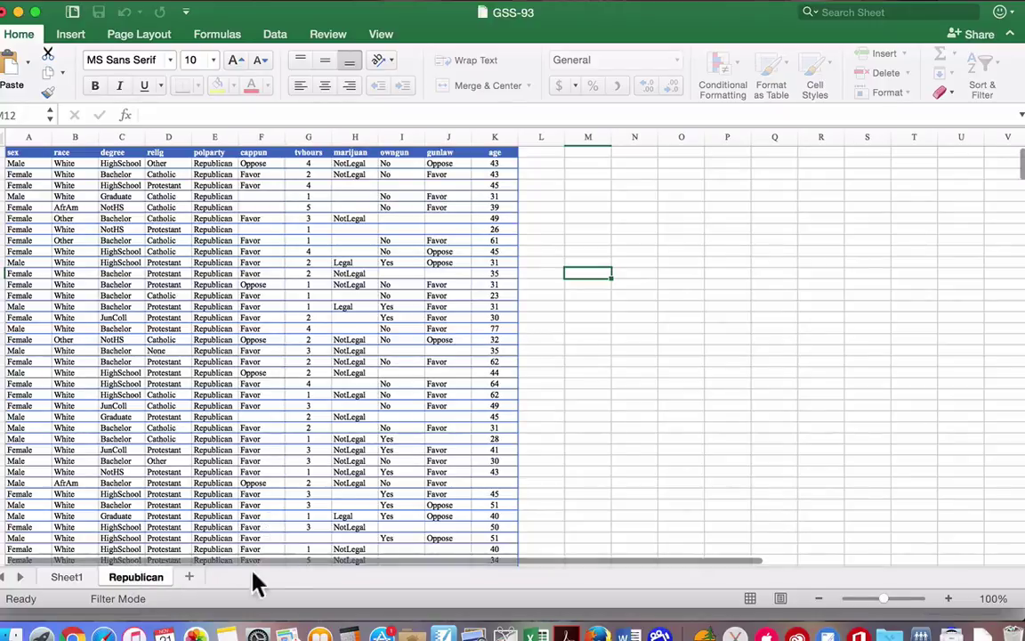
pyautogui.click(190, 578)
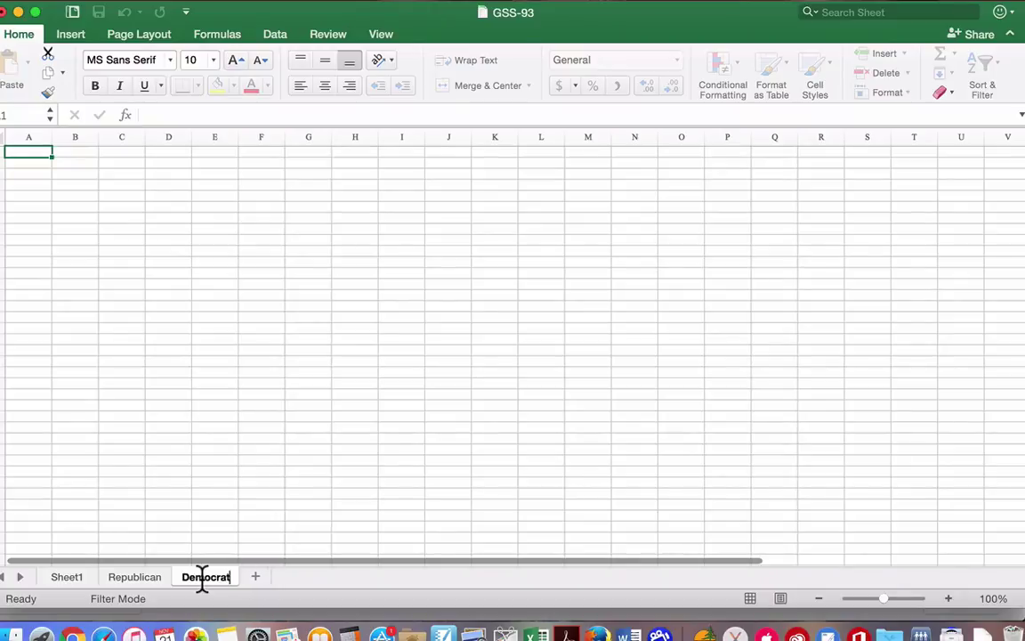
# Rename Sheet1, which holds the full survey table, as Survey.
pyautogui.click(89, 578)
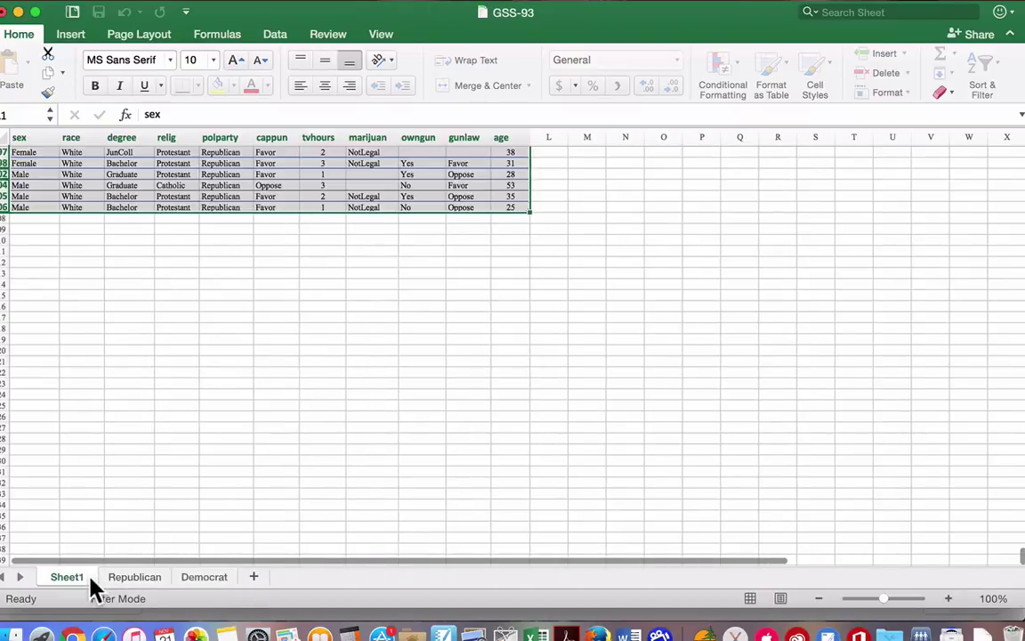
pyautogui.doubleClick(90, 579)
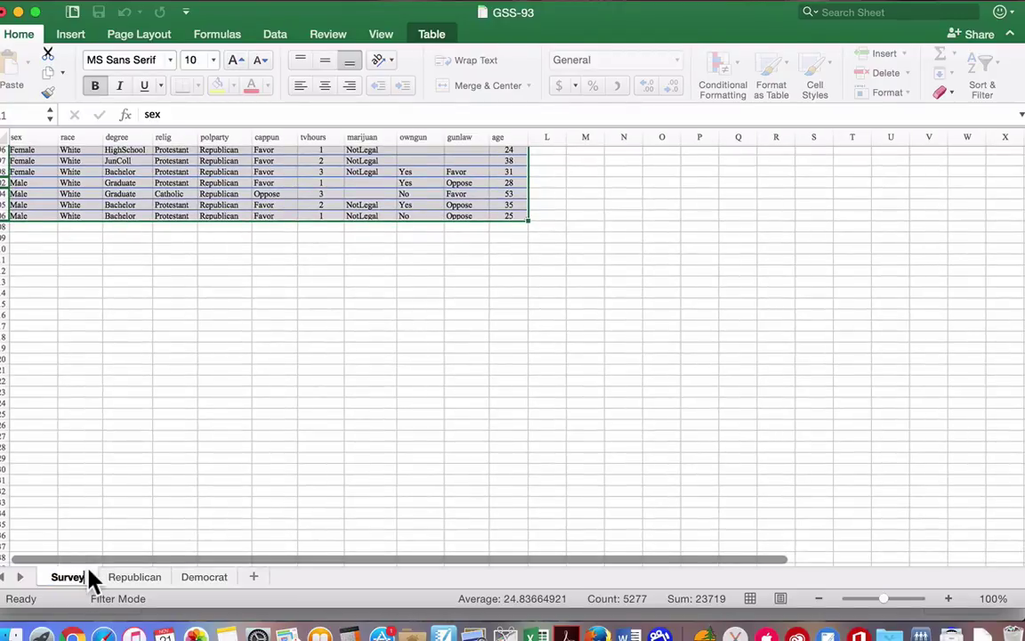
pyautogui.scroll(20, 155, 321)
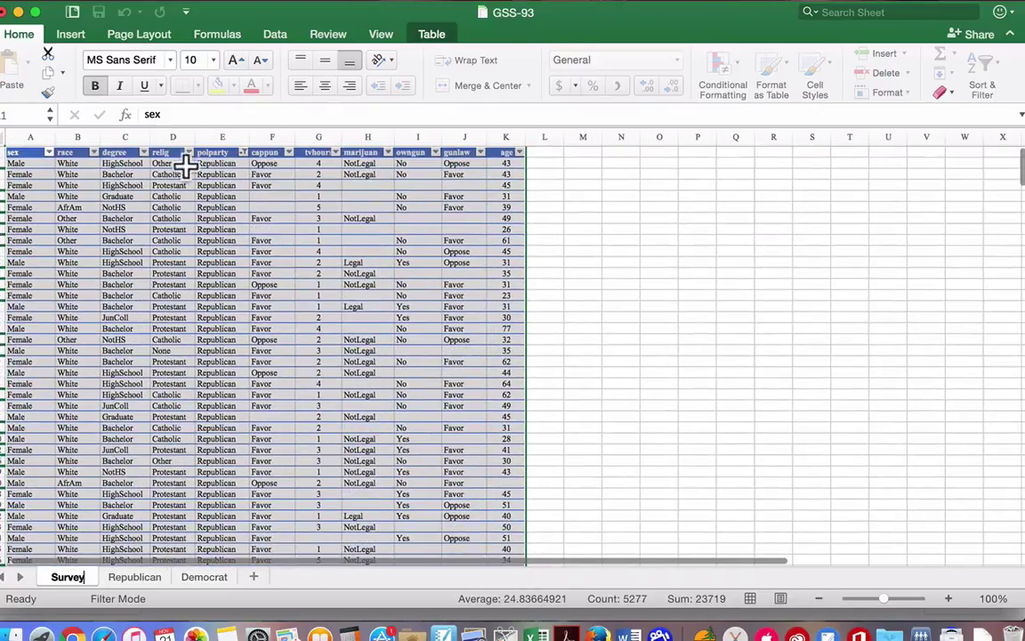
pyautogui.click(184, 167)
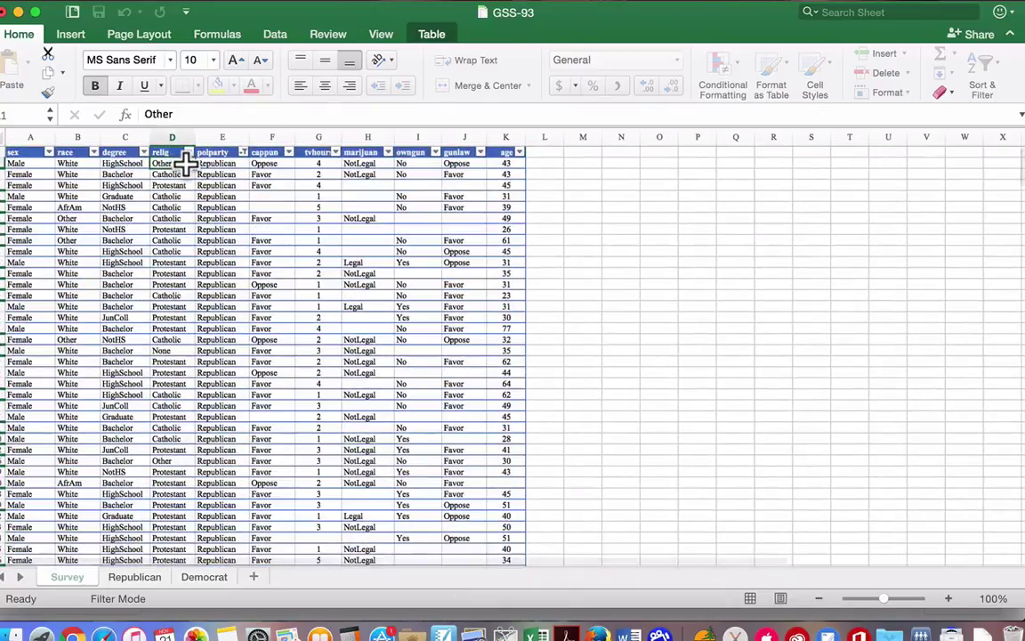
# Extend the polparty filter to show Independent records together with the Republican ones.
pyautogui.click(785, 79)
pyautogui.click(298, 285)
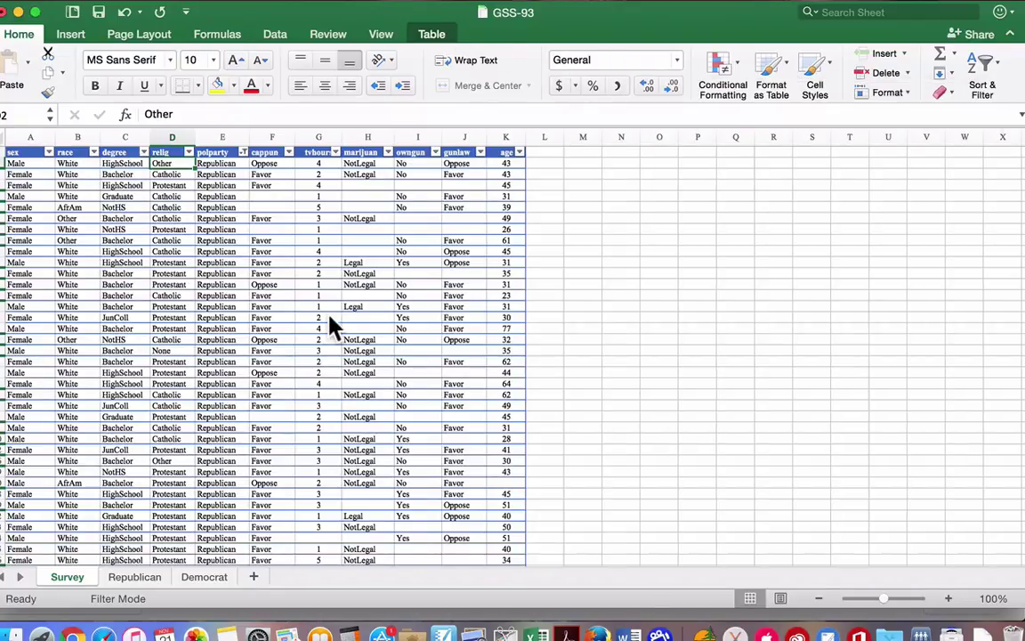
pyautogui.click(242, 152)
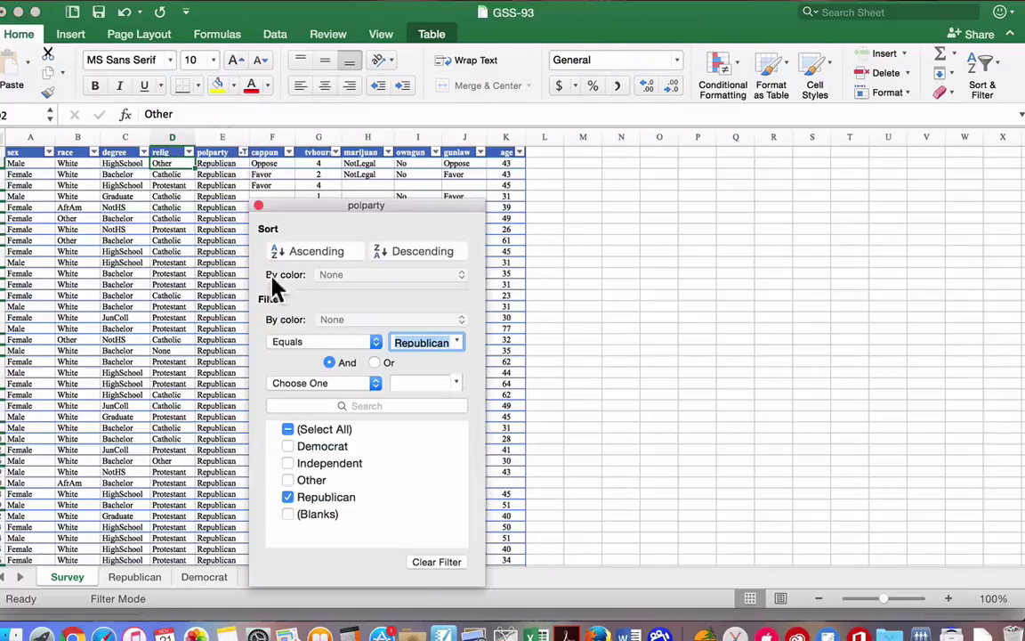
pyautogui.click(289, 464)
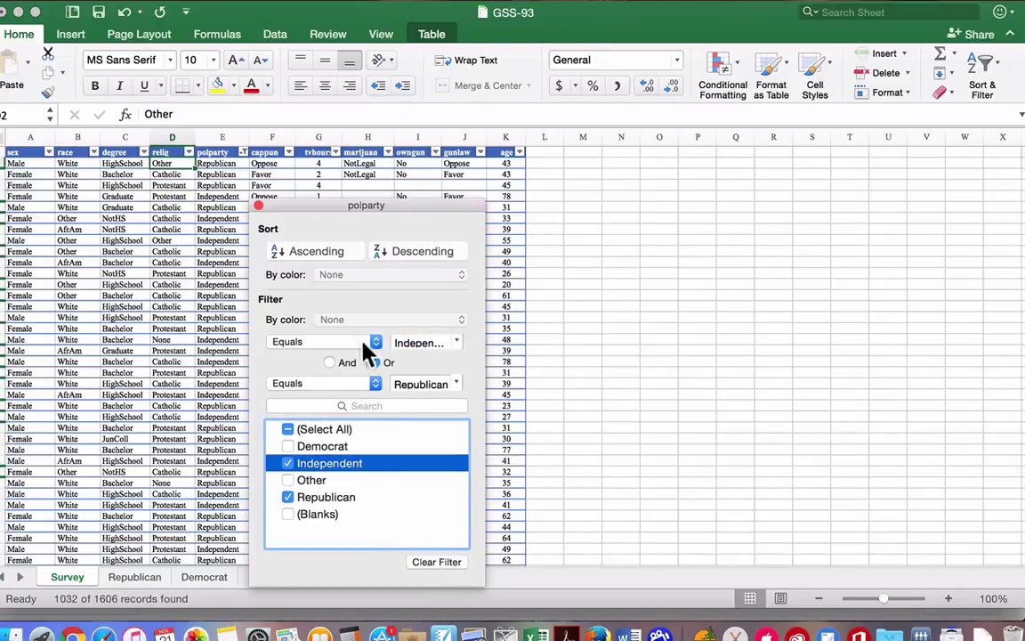
pyautogui.click(577, 408)
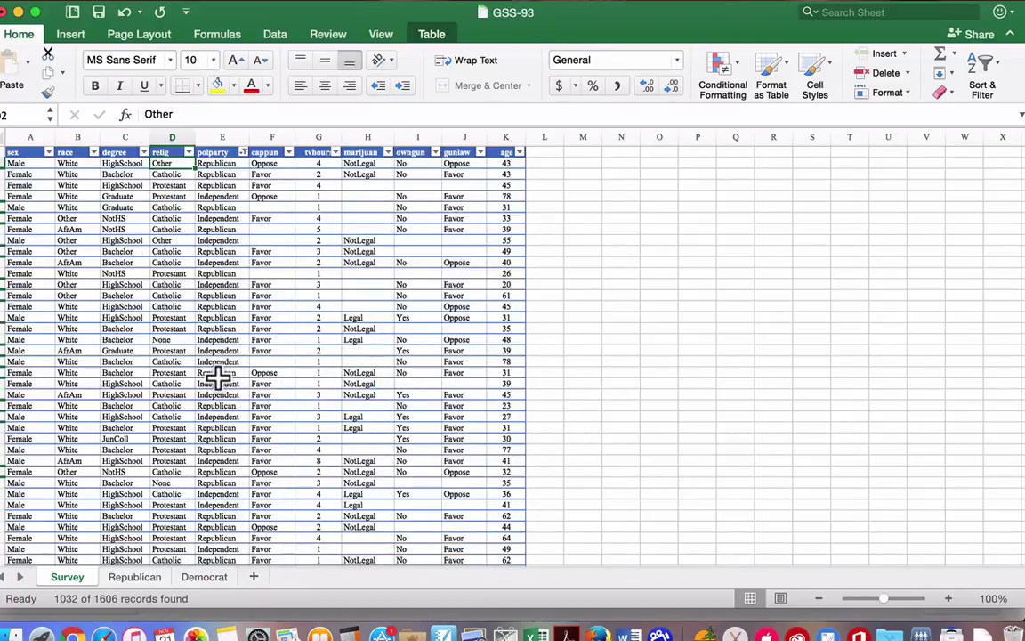
# Reset the polparty filter to include all values so every survey record is shown.
pyautogui.click(243, 152)
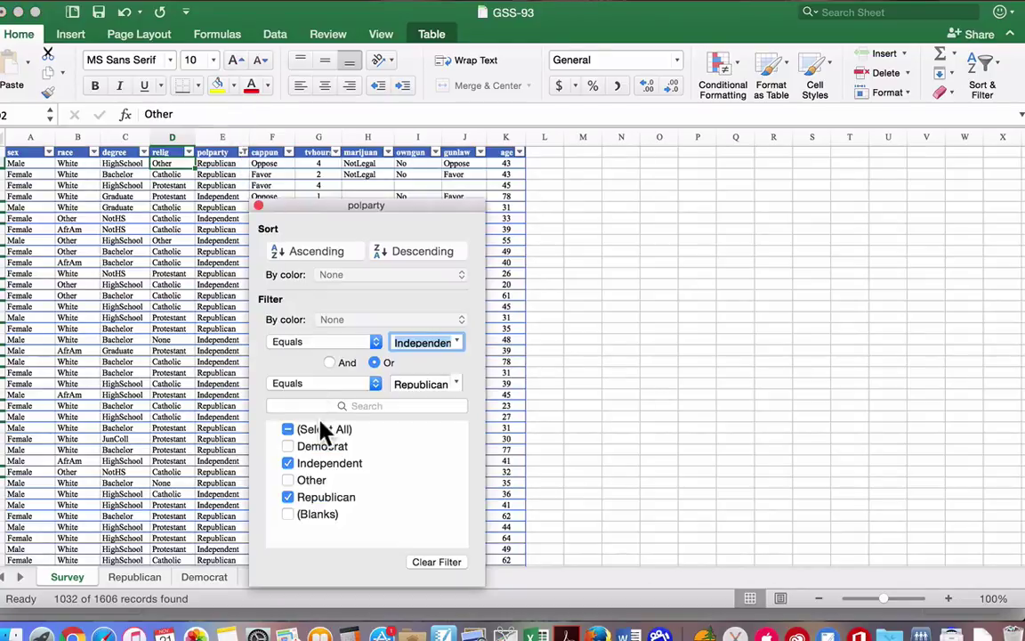
pyautogui.click(288, 429)
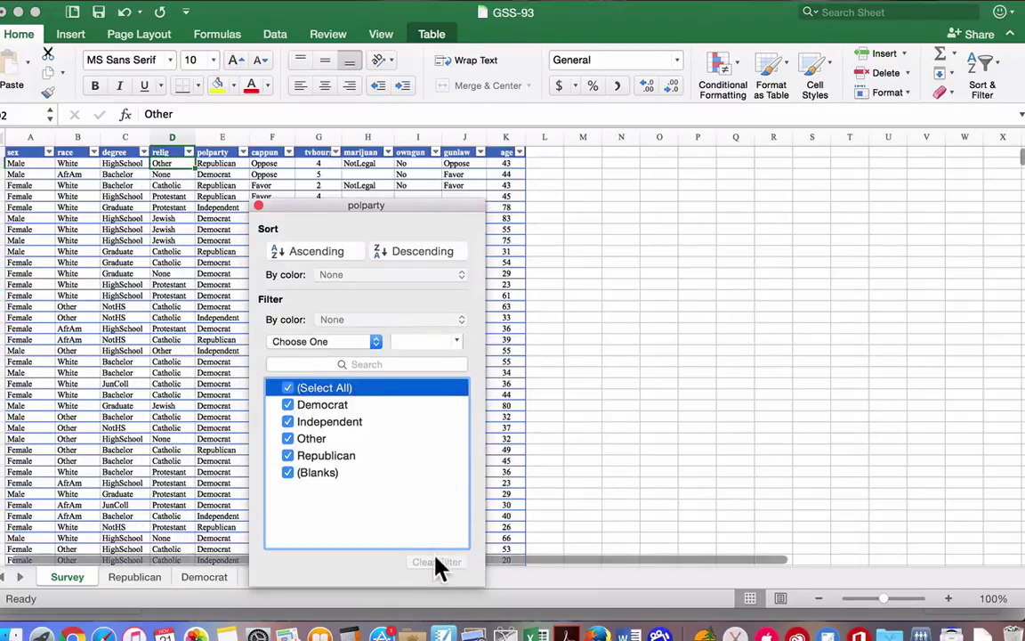
pyautogui.click(619, 368)
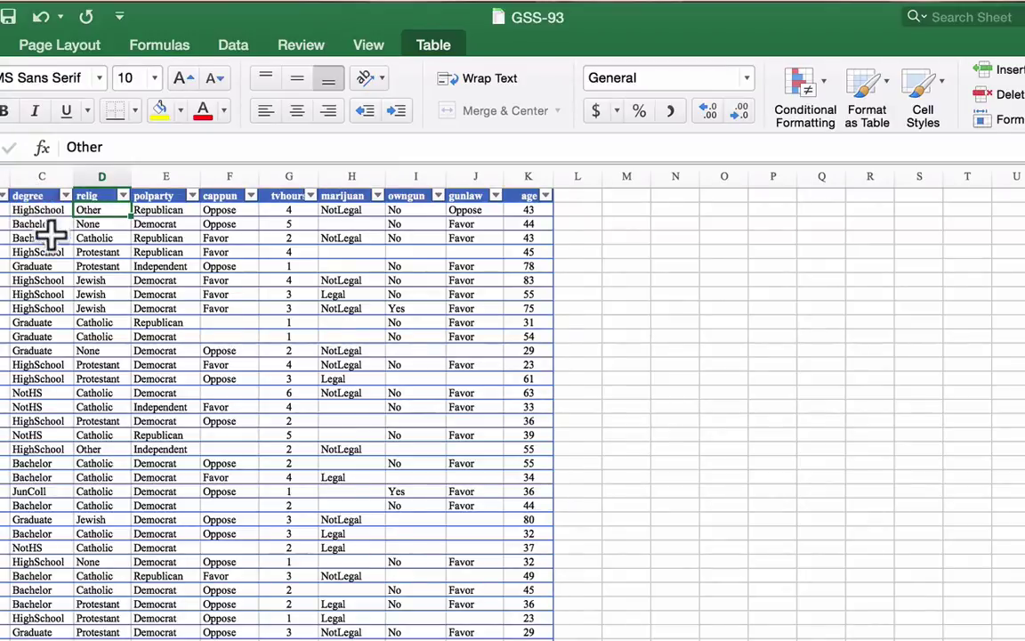
# Examine the different education values in the first few records of the degree column.
pyautogui.click(34, 210)
pyautogui.click(25, 220)
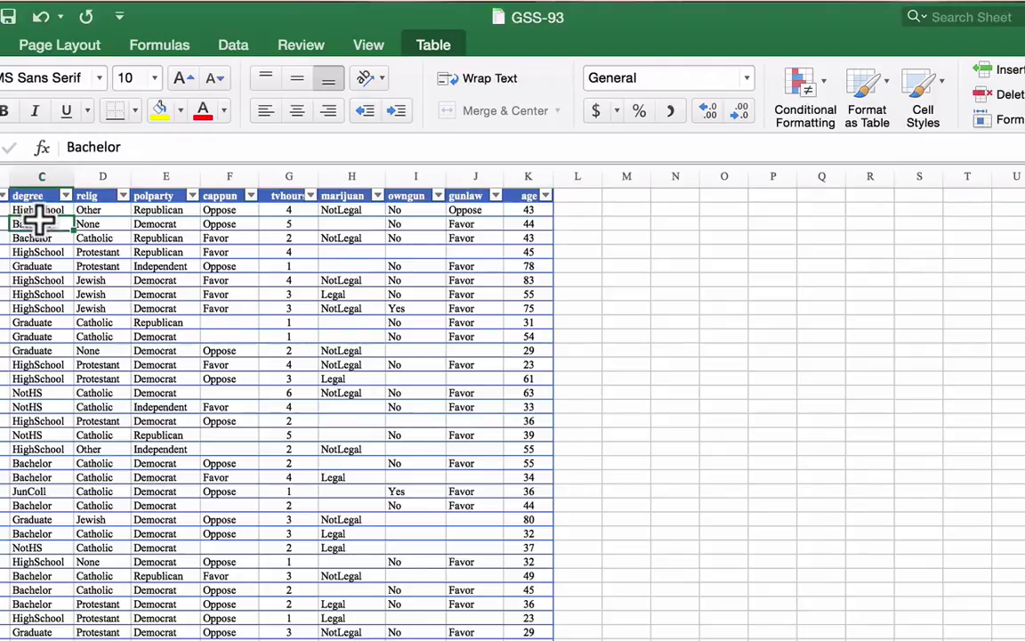
pyautogui.click(27, 237)
pyautogui.click(32, 250)
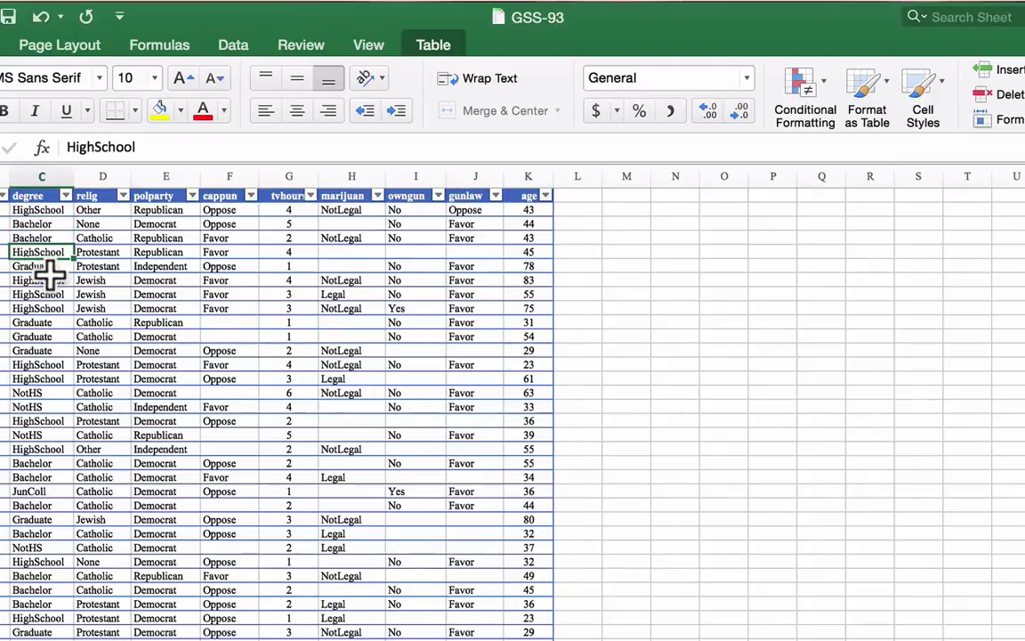
pyautogui.click(44, 266)
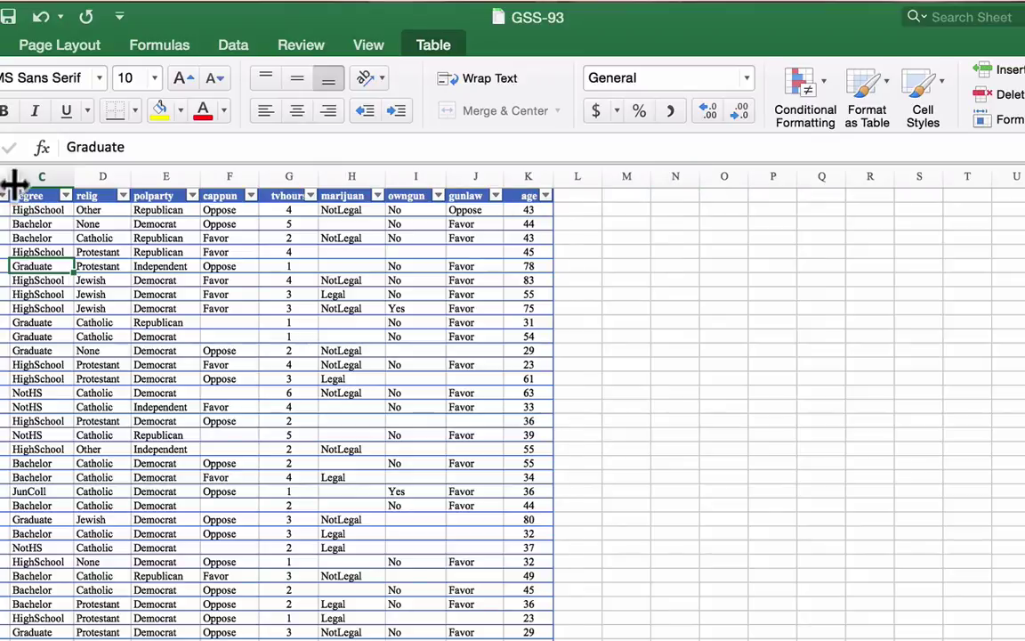
pyautogui.click(41, 209)
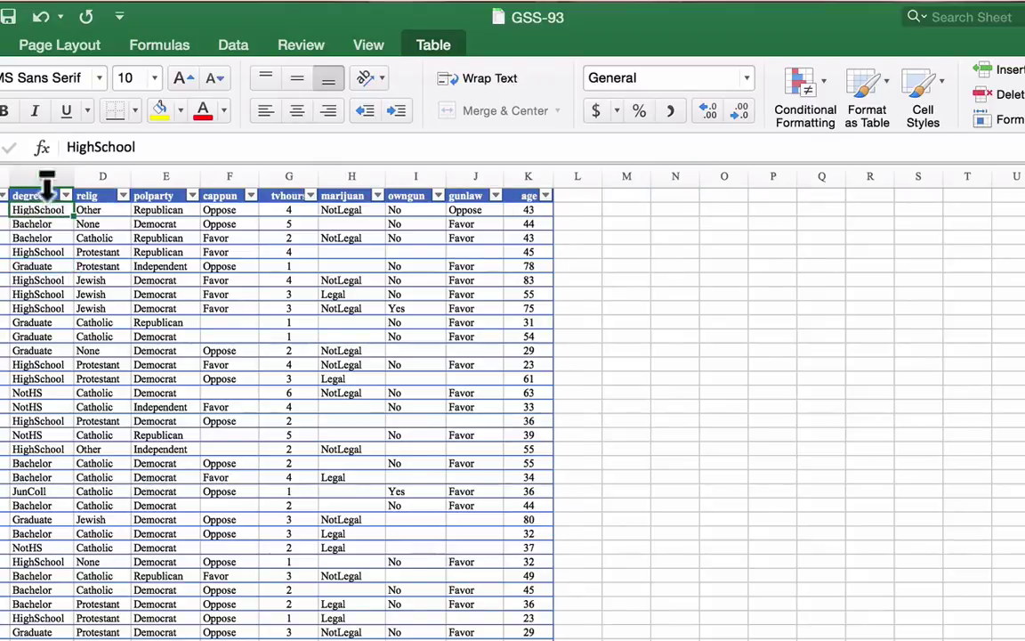
# Use Advanced Filter on the whole degree column to copy unique records only to another location at N1.
pyautogui.click(41, 182)
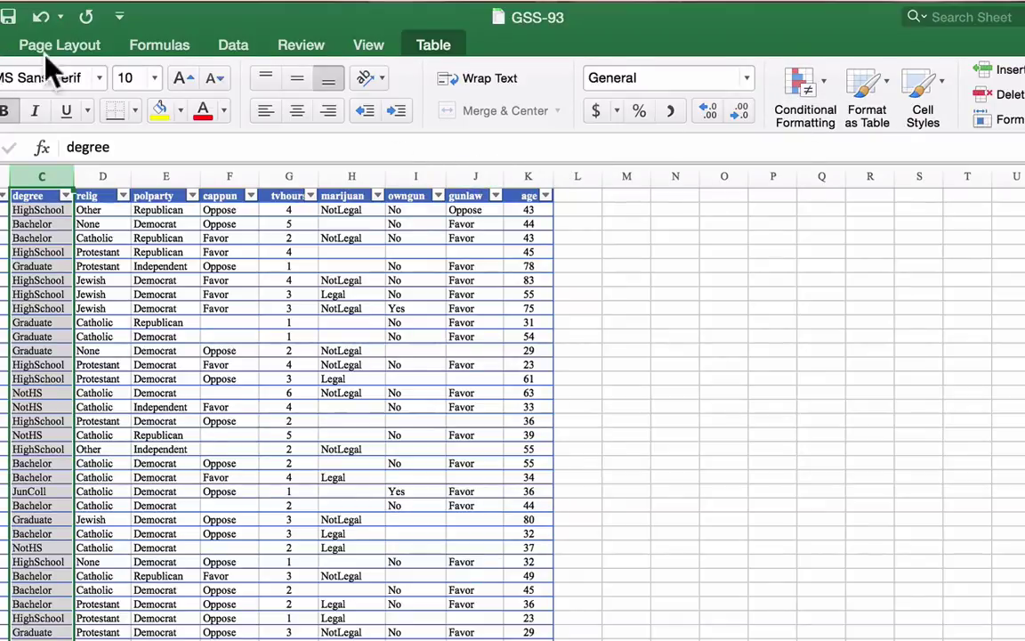
pyautogui.click(236, 46)
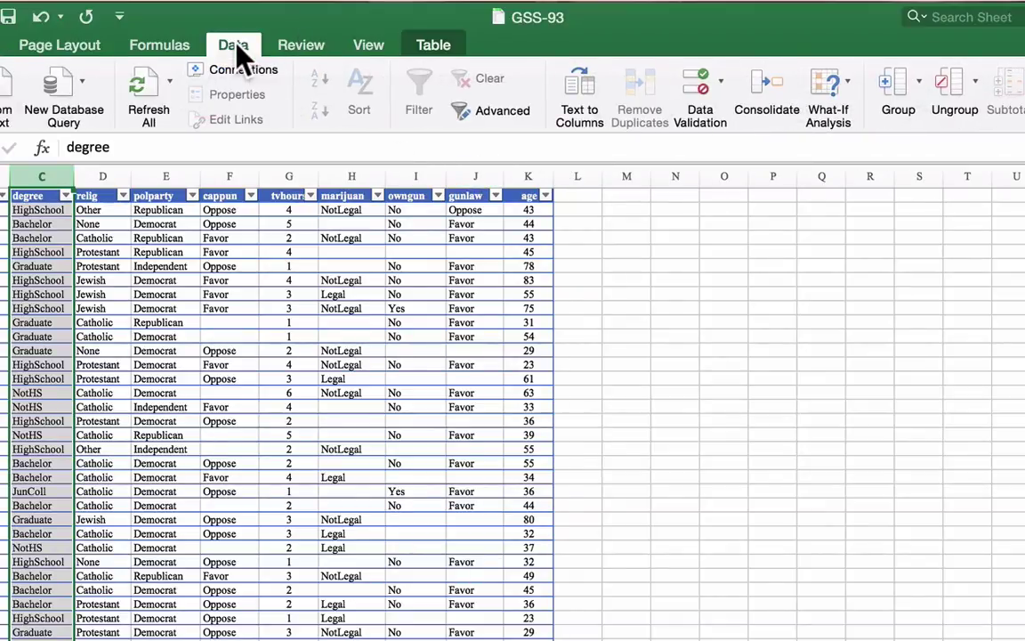
pyautogui.click(492, 111)
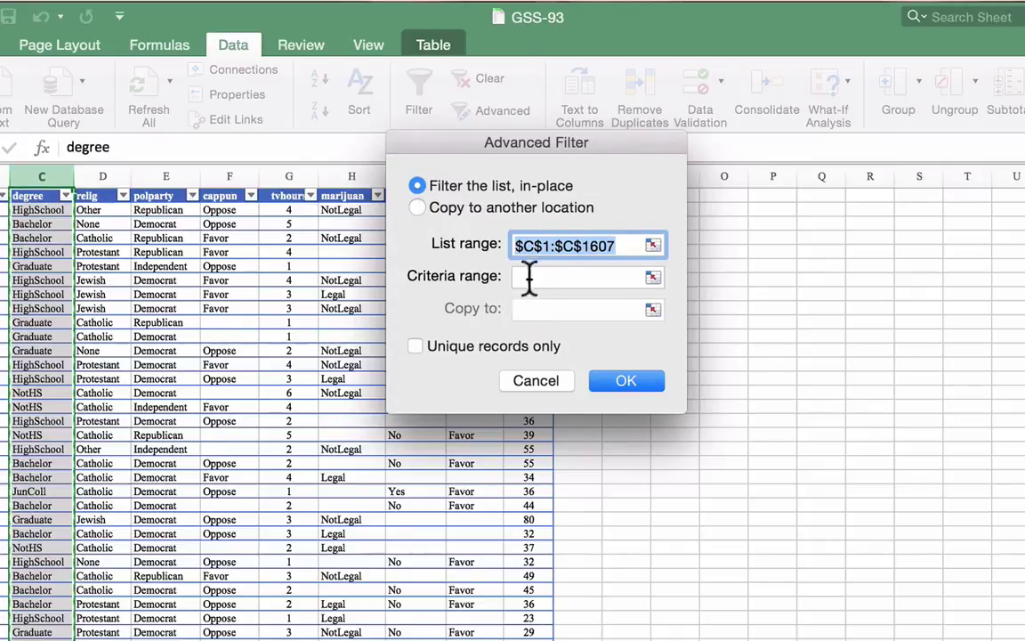
pyautogui.click(427, 212)
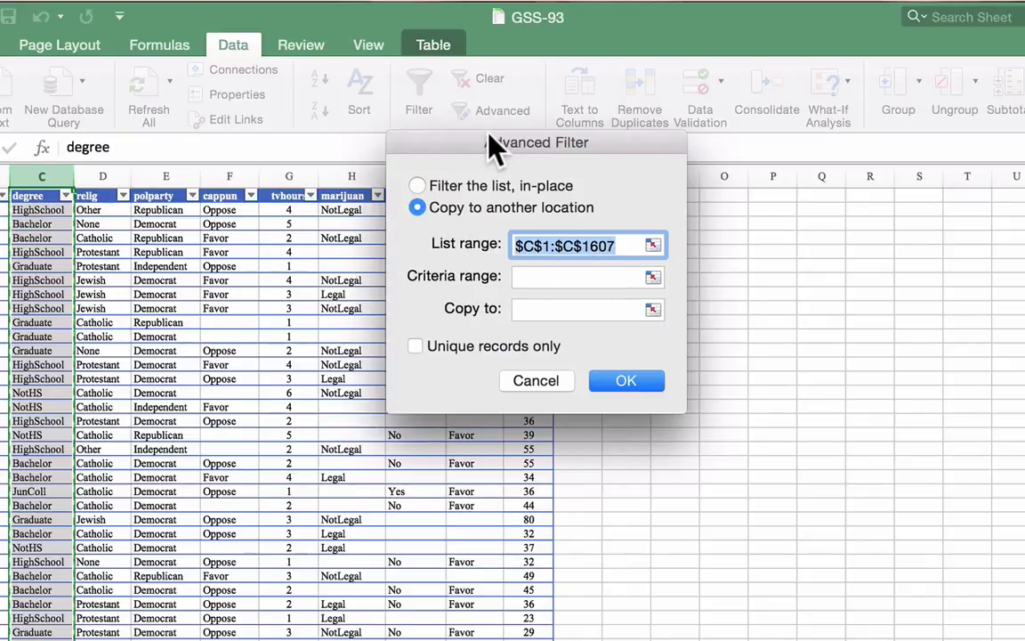
pyautogui.moveTo(494, 147); pyautogui.dragTo(895, 147)
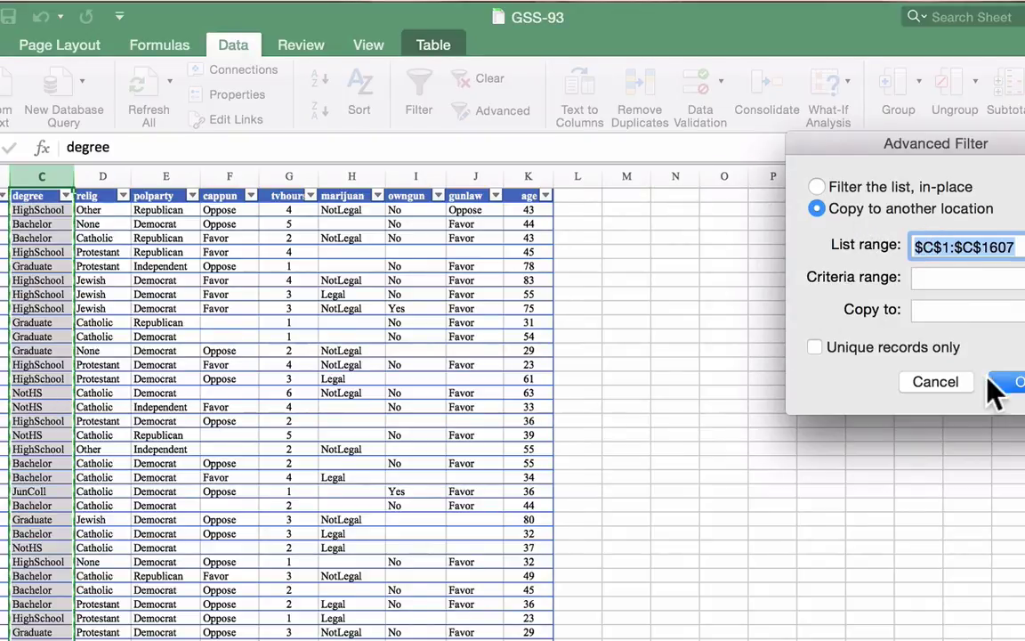
pyautogui.click(815, 348)
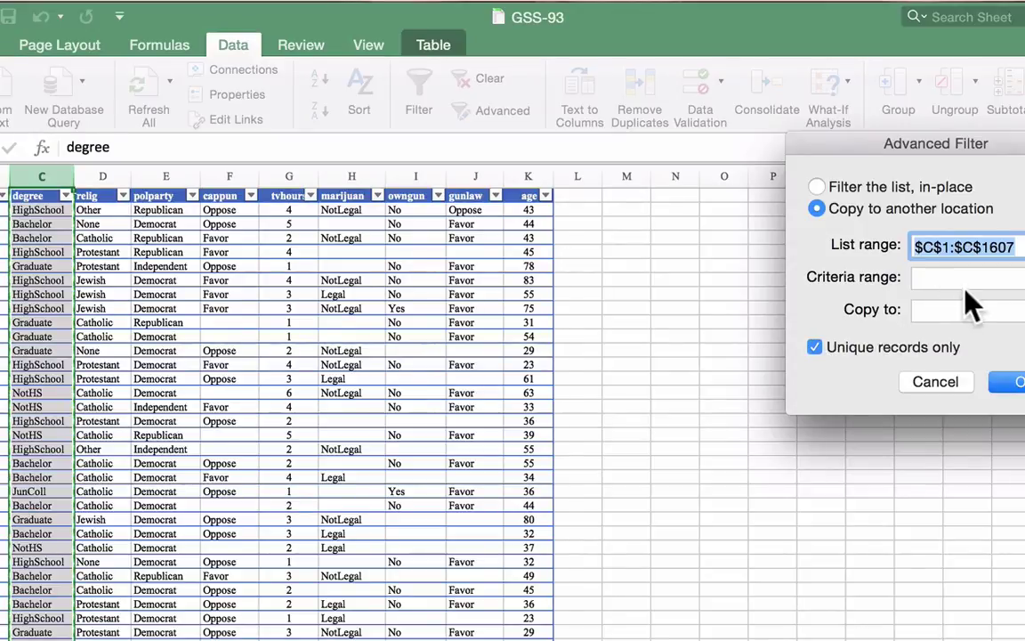
pyautogui.click(963, 309)
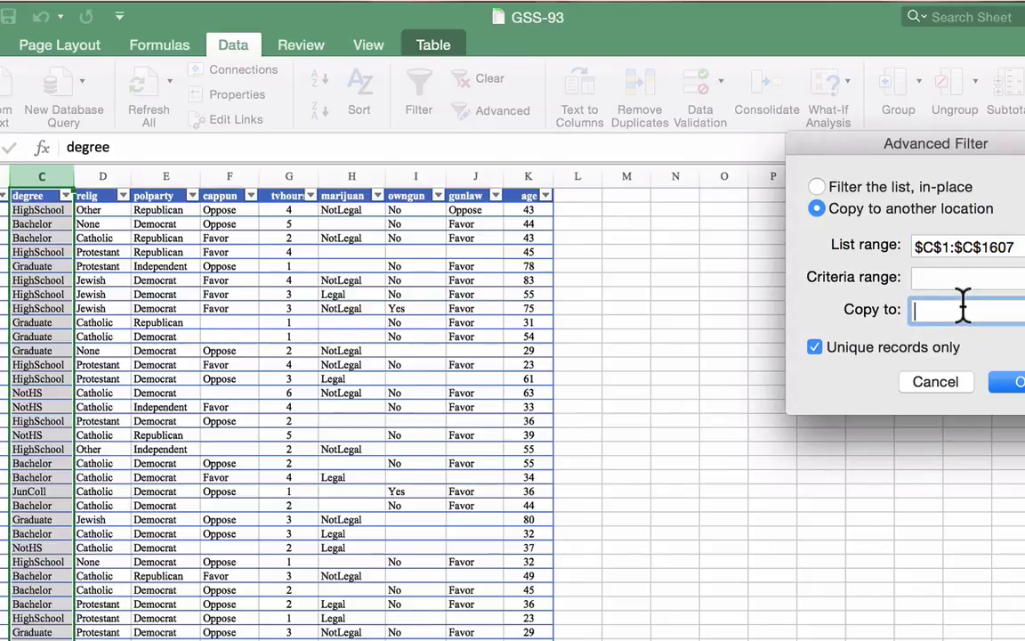
pyautogui.write('N1')
pyautogui.press('Return')
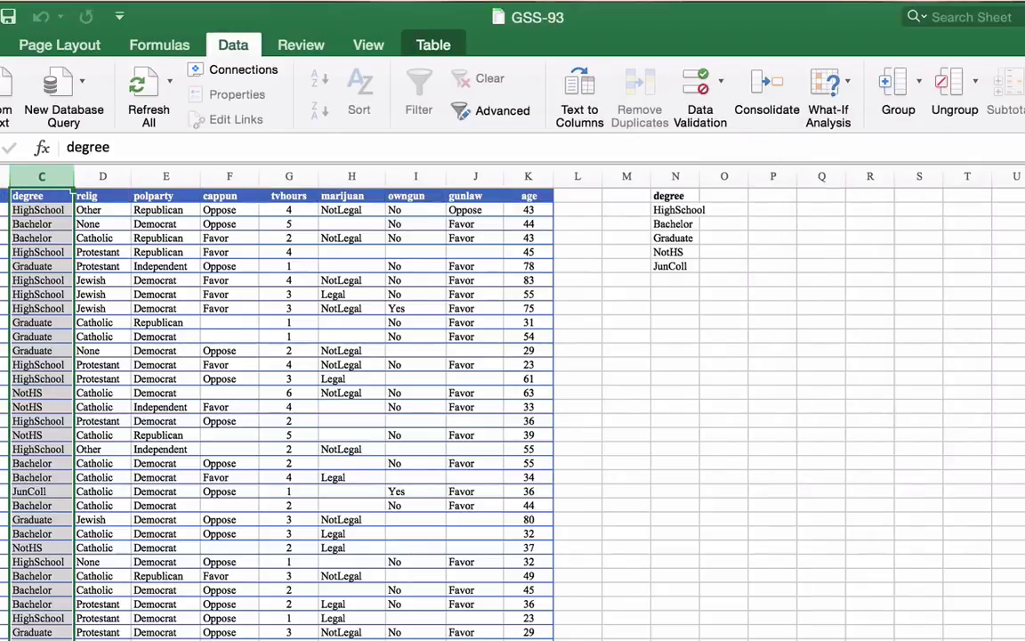
# Widen column N to fit the copied list of degree values.
pyautogui.click(670, 196)
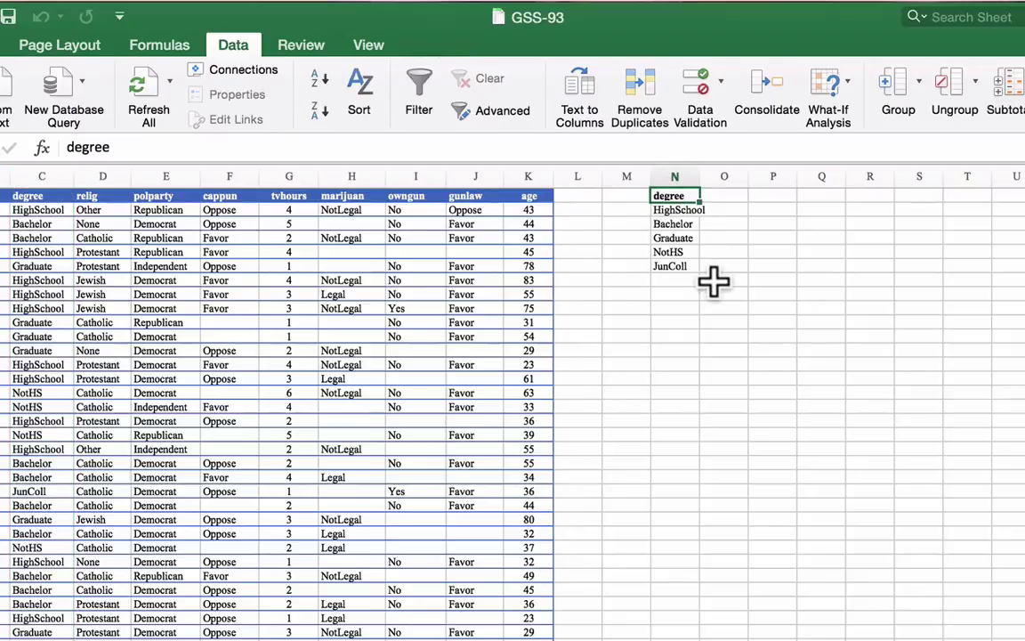
pyautogui.click(676, 209)
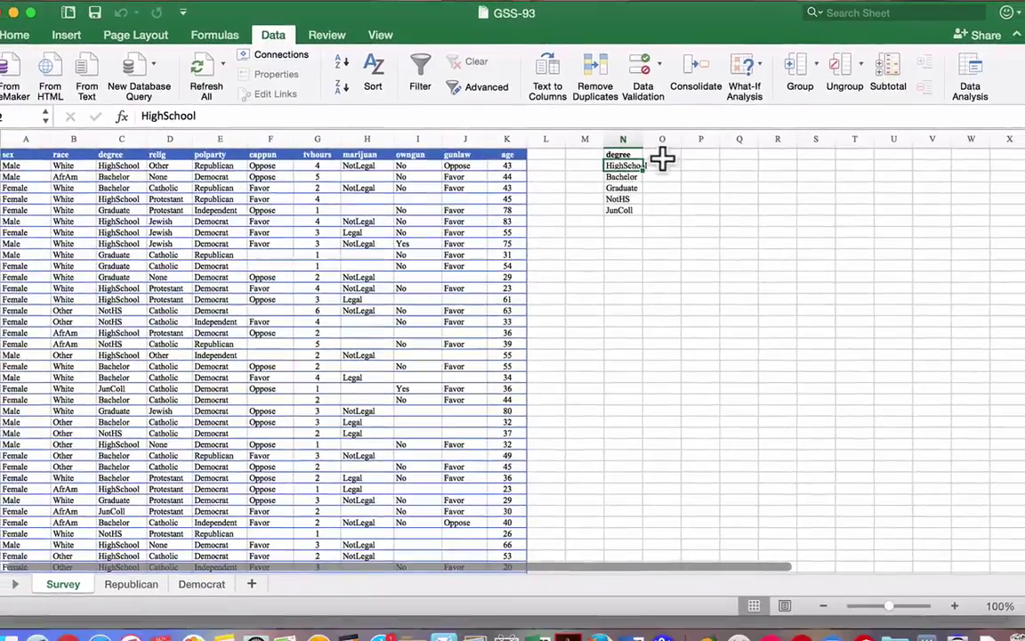
pyautogui.doubleClick(643, 138)
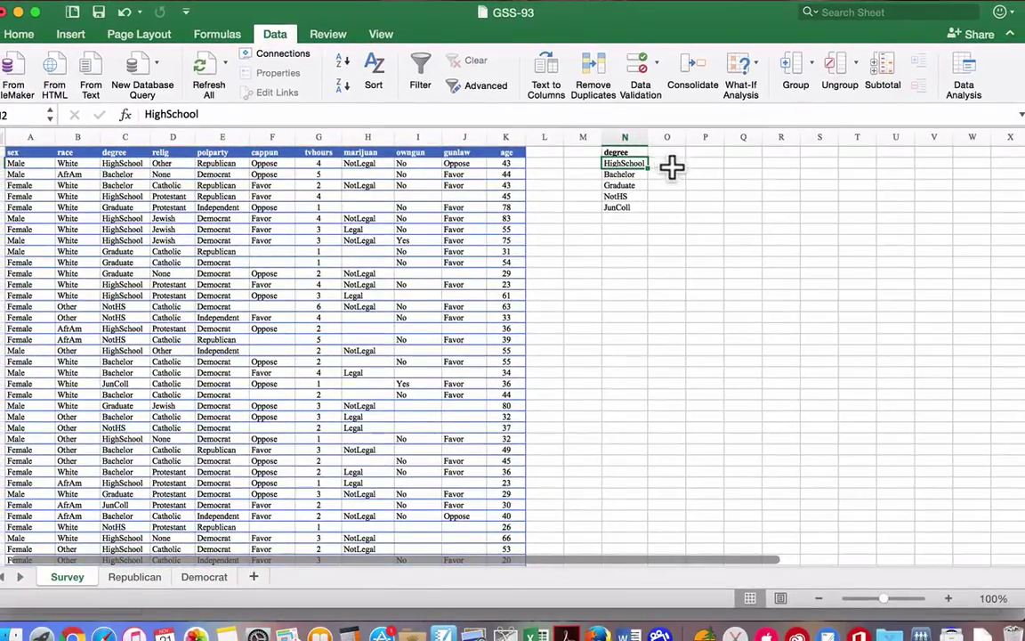
# Enter =COUNTIF(C:C,N2) in cell O2 to count the HighSchool entries in the degree column.
pyautogui.click(672, 165)
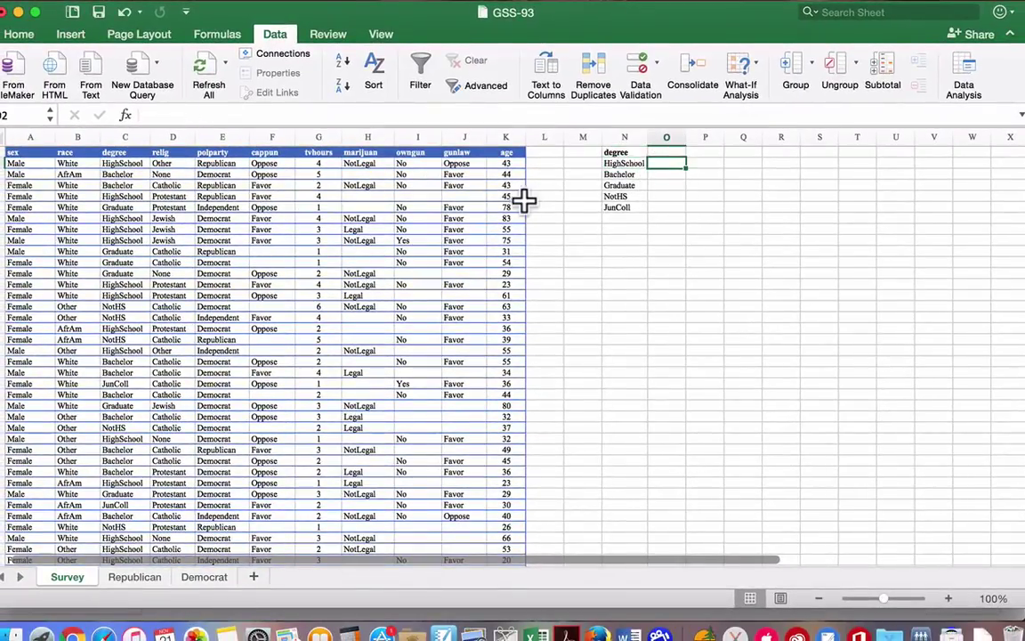
pyautogui.doubleClick(666, 163)
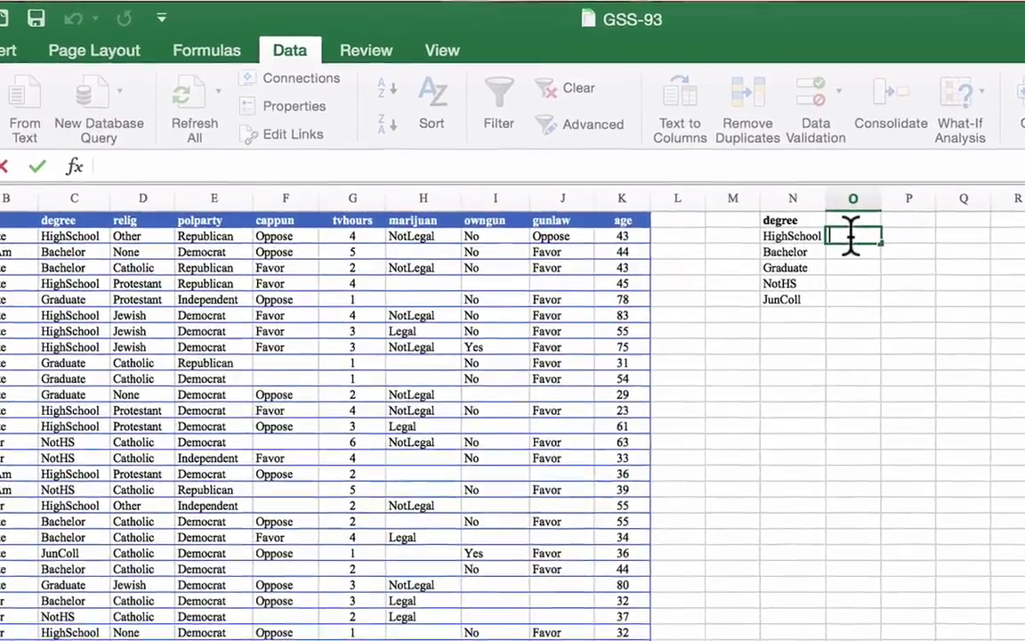
pyautogui.write('=cou')
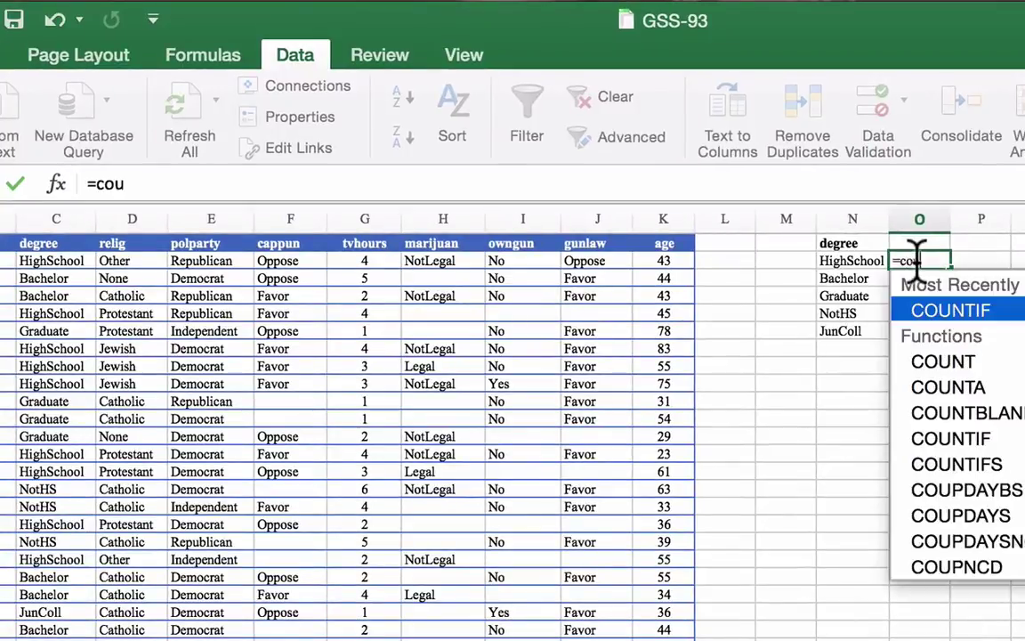
pyautogui.write('nt')
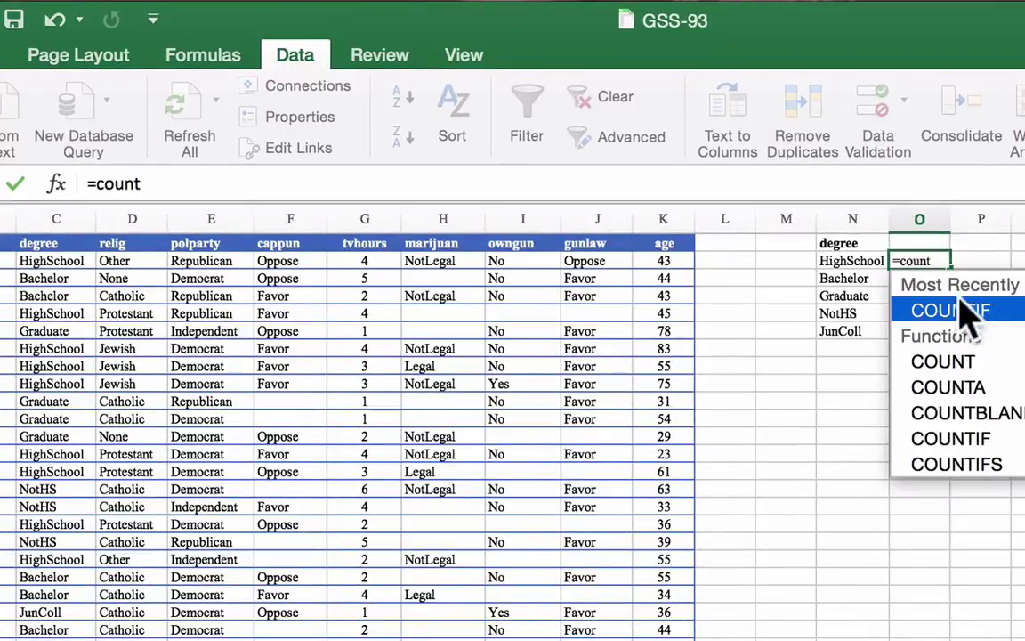
pyautogui.doubleClick(968, 312)
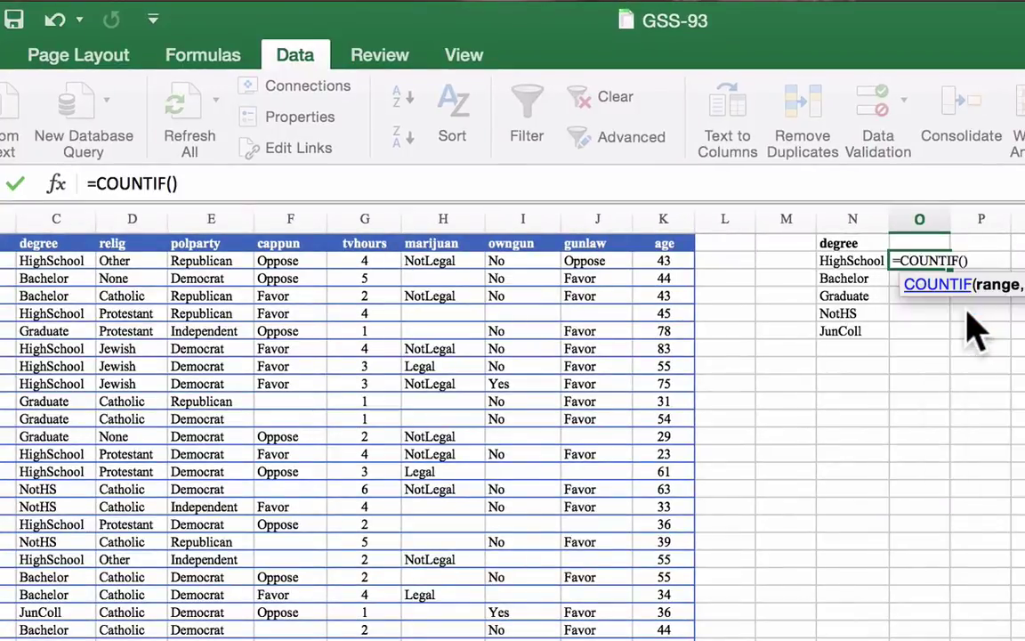
pyautogui.click(48, 229)
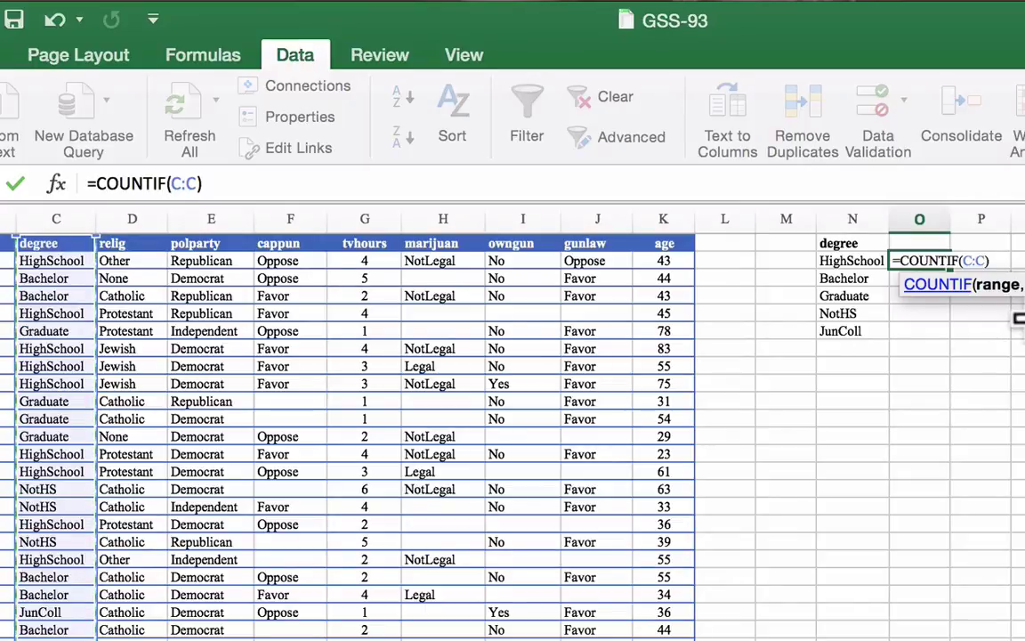
pyautogui.write(',')
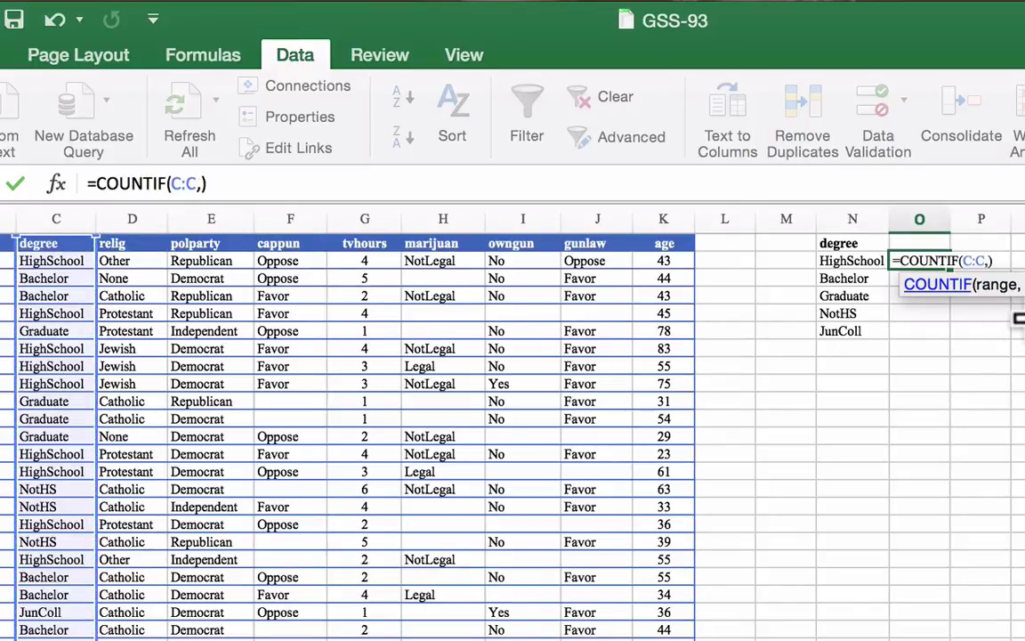
pyautogui.click(863, 259)
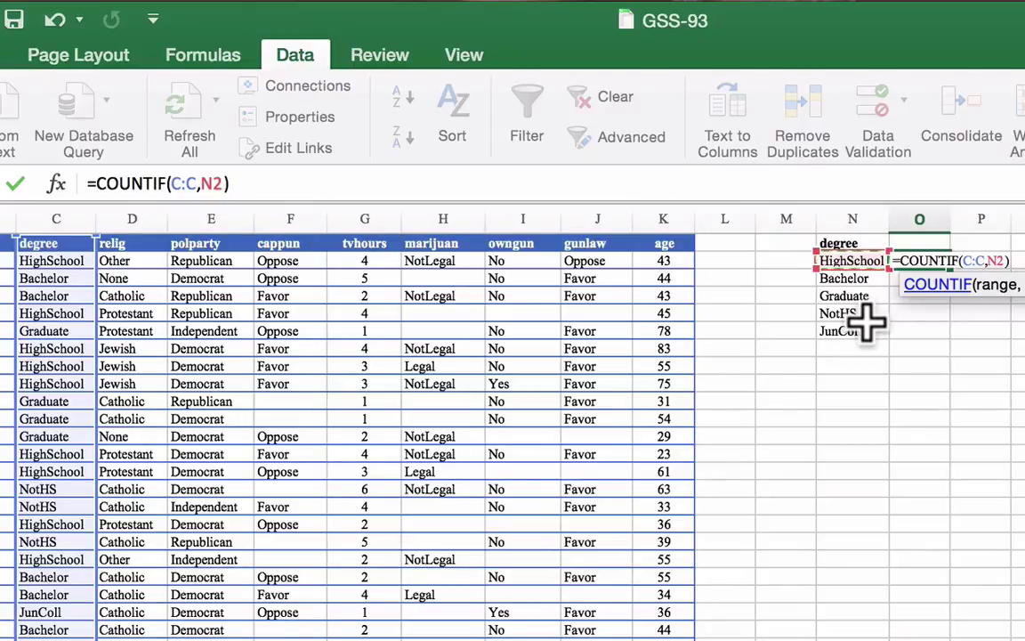
pyautogui.press('Return')
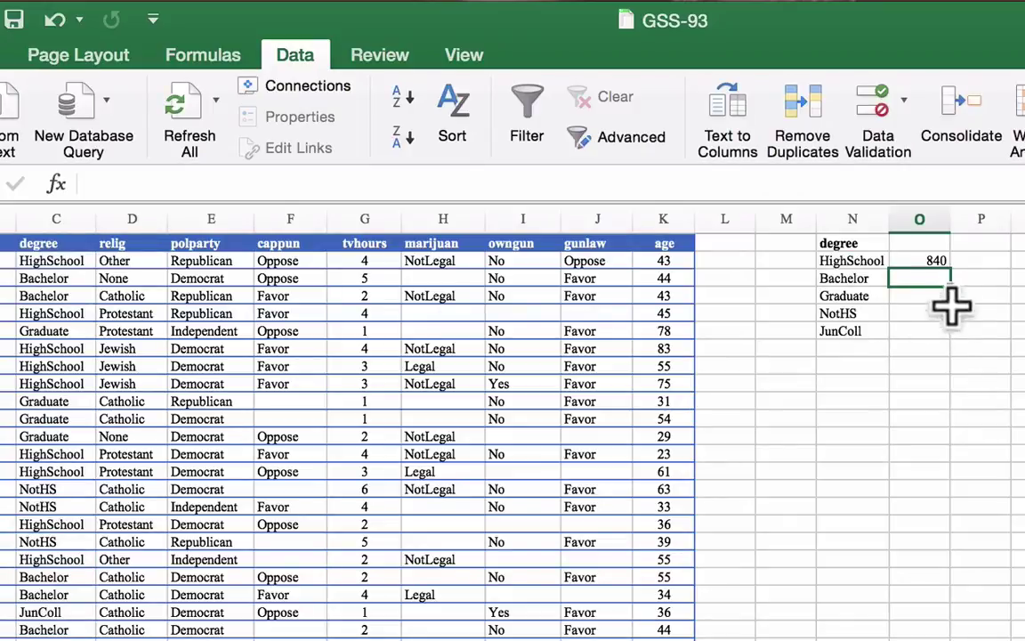
# Fill the COUNTIF formula from O2 down to O3 for Bachelor and check the copied formula.
pyautogui.click(934, 260)
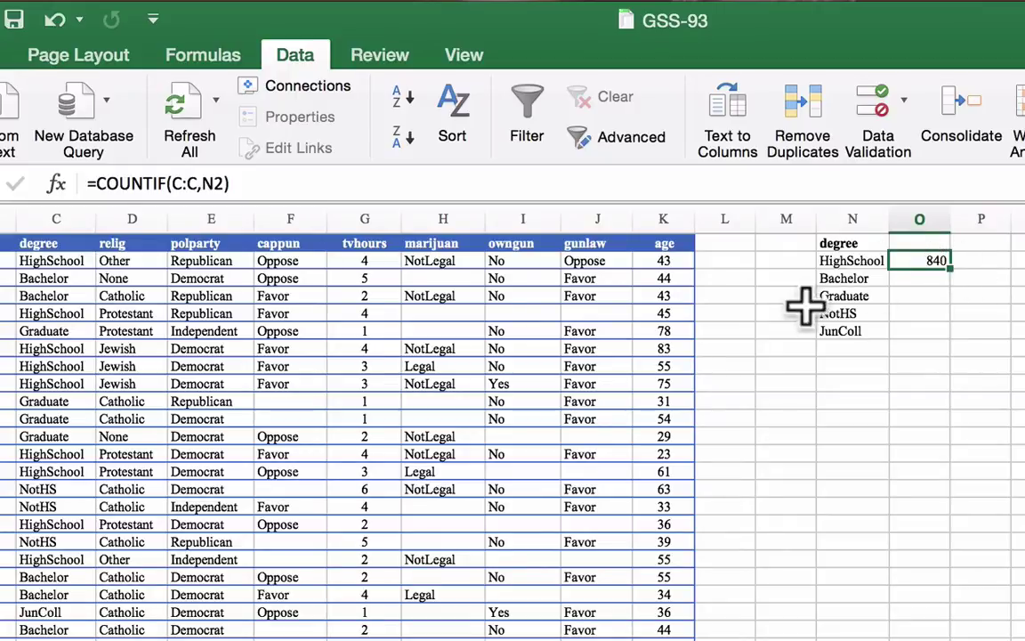
pyautogui.press('super+c')
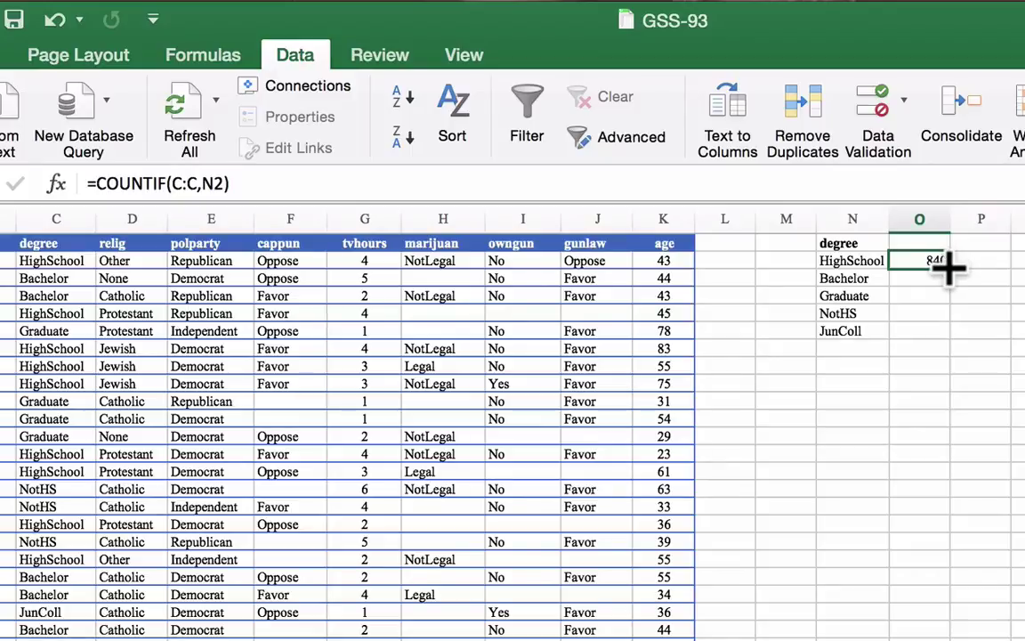
pyautogui.moveTo(948, 269); pyautogui.dragTo(948, 285)
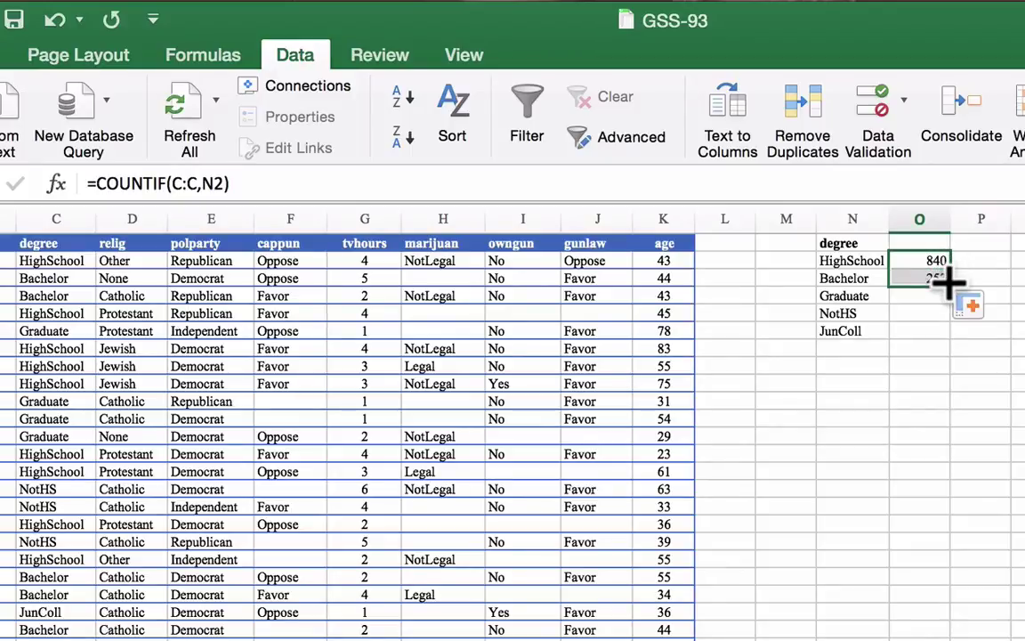
pyautogui.click(933, 278)
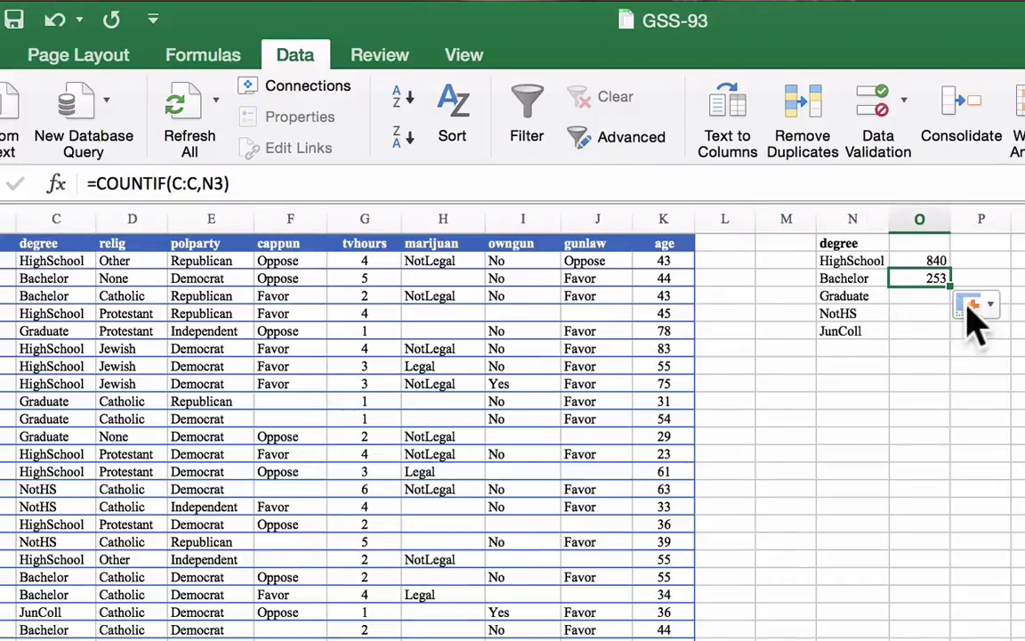
# Fill the COUNTIF formula from O3 down to O6 to count the Graduate, NotHS and JunColl entries.
pyautogui.click(877, 280)
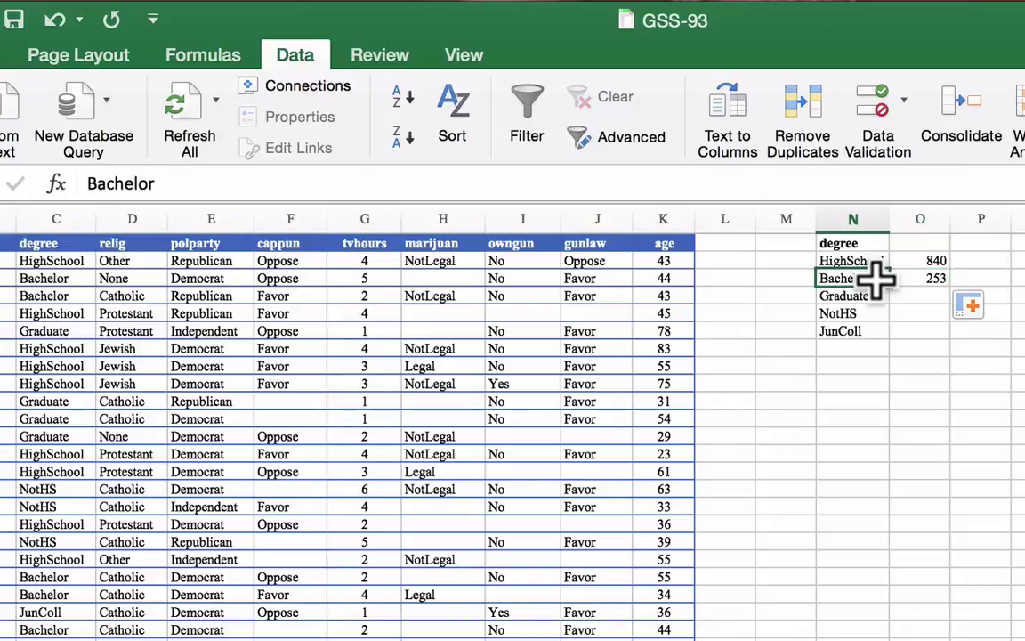
pyautogui.click(940, 279)
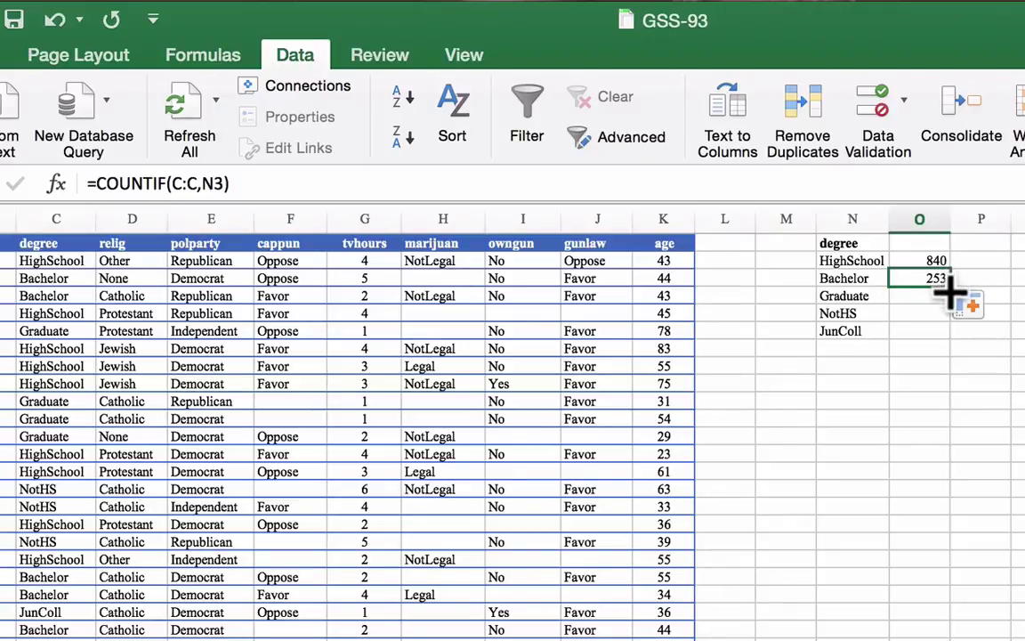
pyautogui.moveTo(948, 290); pyautogui.dragTo(951, 307)
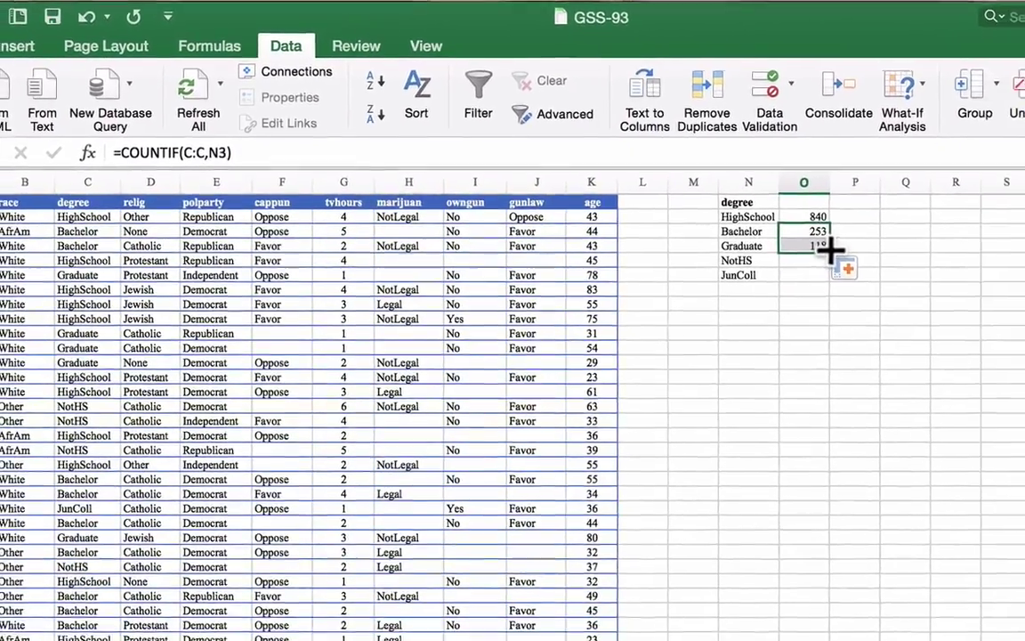
pyautogui.moveTo(828, 251); pyautogui.dragTo(690, 207)
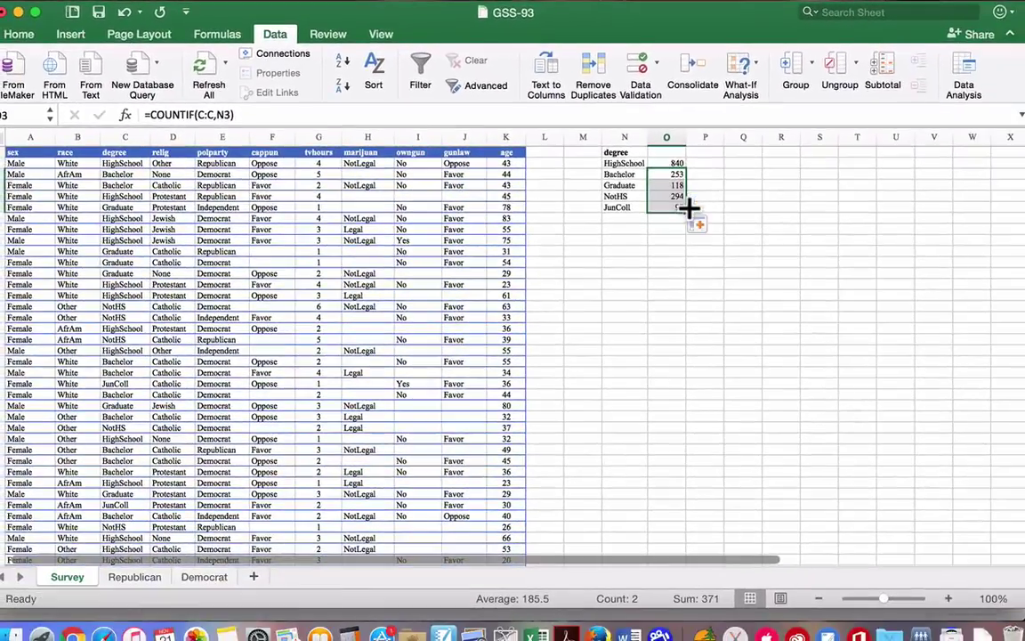
pyautogui.click(639, 229)
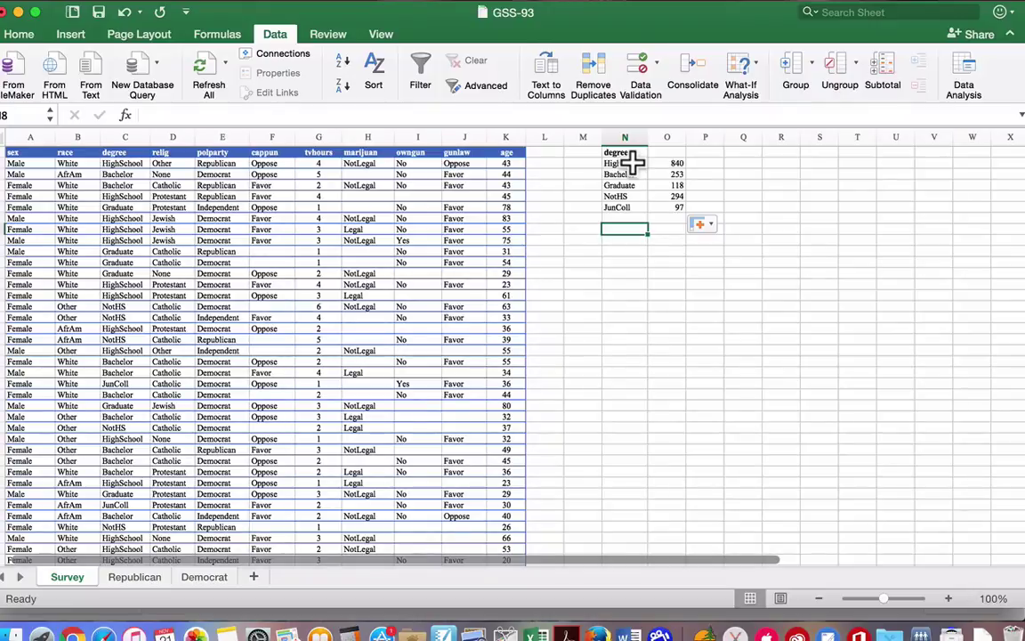
# Insert a clustered column chart from the degree names and counts in N2:O6 and place it just below that list.
pyautogui.moveTo(632, 162); pyautogui.dragTo(669, 207)
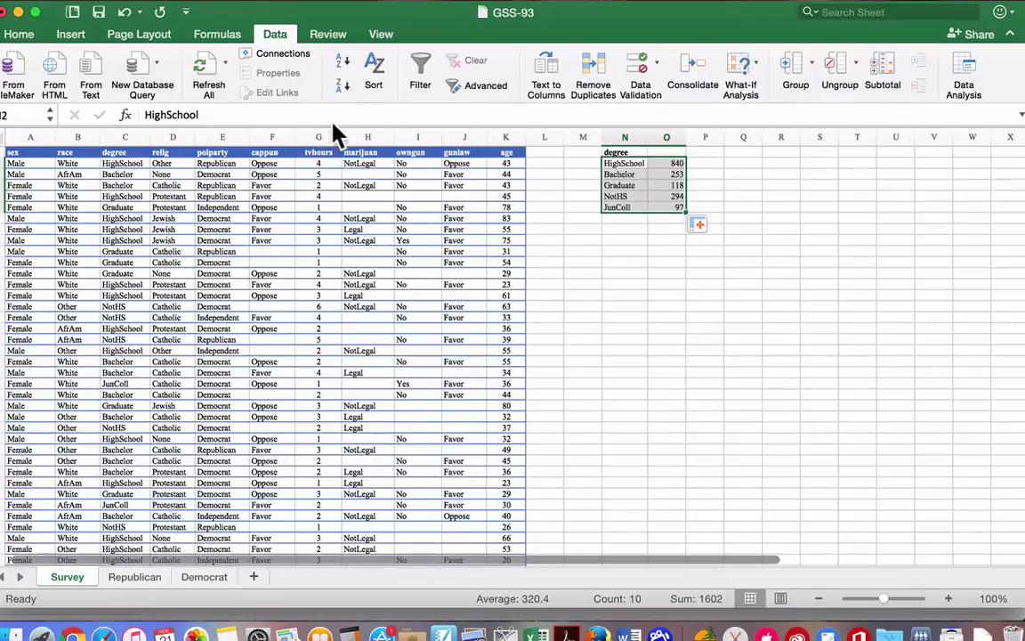
pyautogui.click(70, 36)
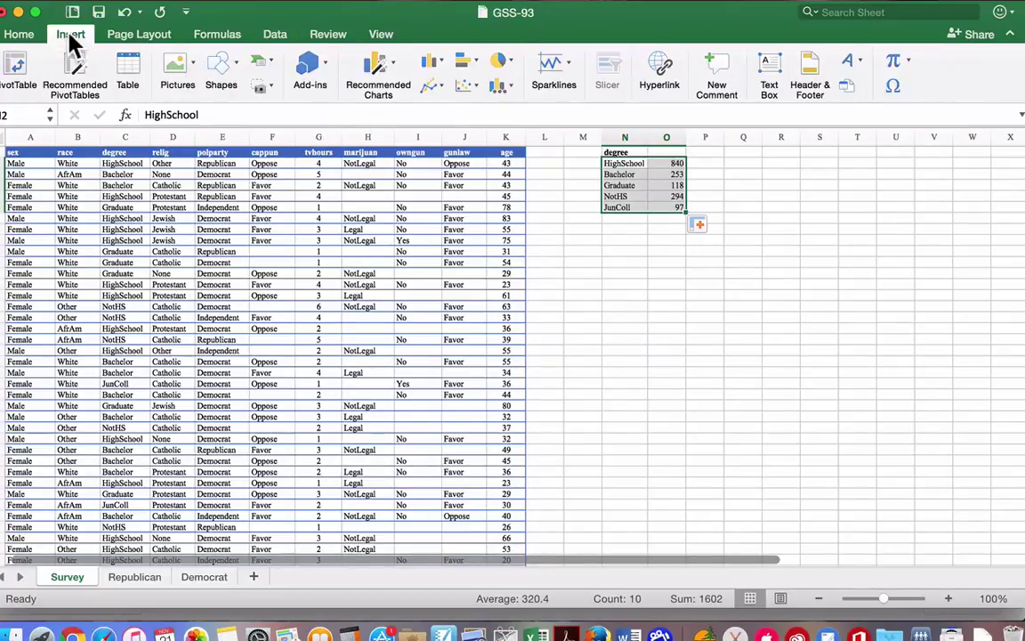
pyautogui.click(431, 64)
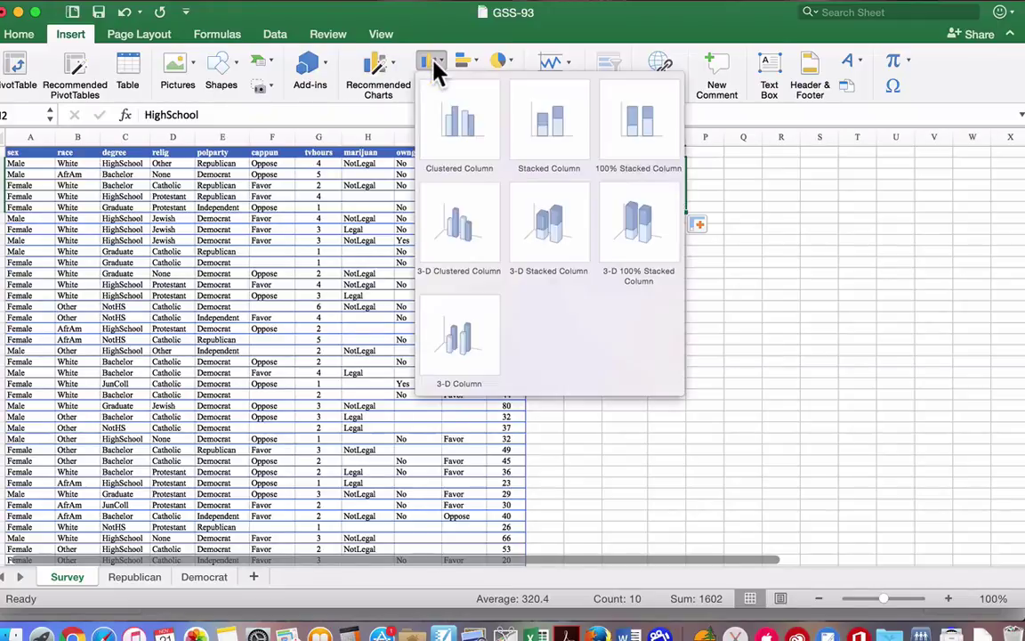
pyautogui.click(461, 124)
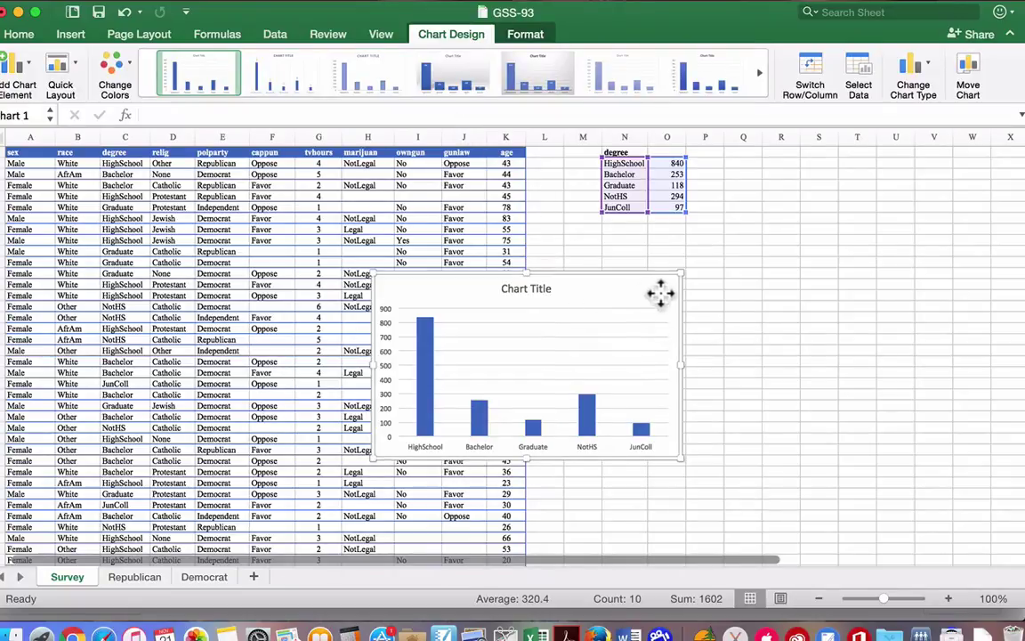
pyautogui.moveTo(661, 294); pyautogui.dragTo(865, 268)
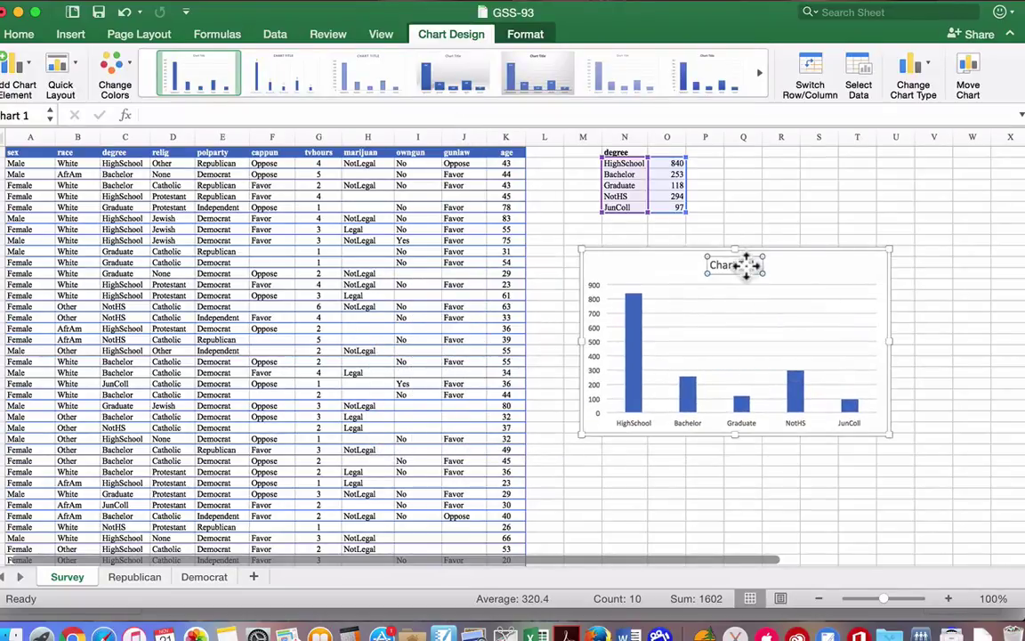
# Change the chart title to "Education Level" and close the title formatting options.
pyautogui.doubleClick(746, 265)
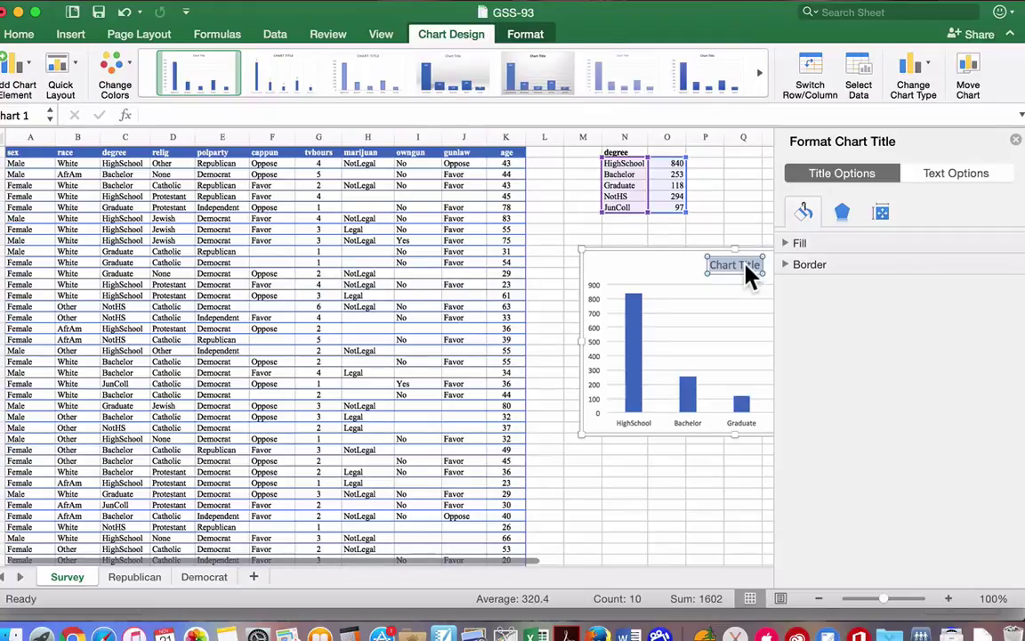
pyautogui.write('Education')
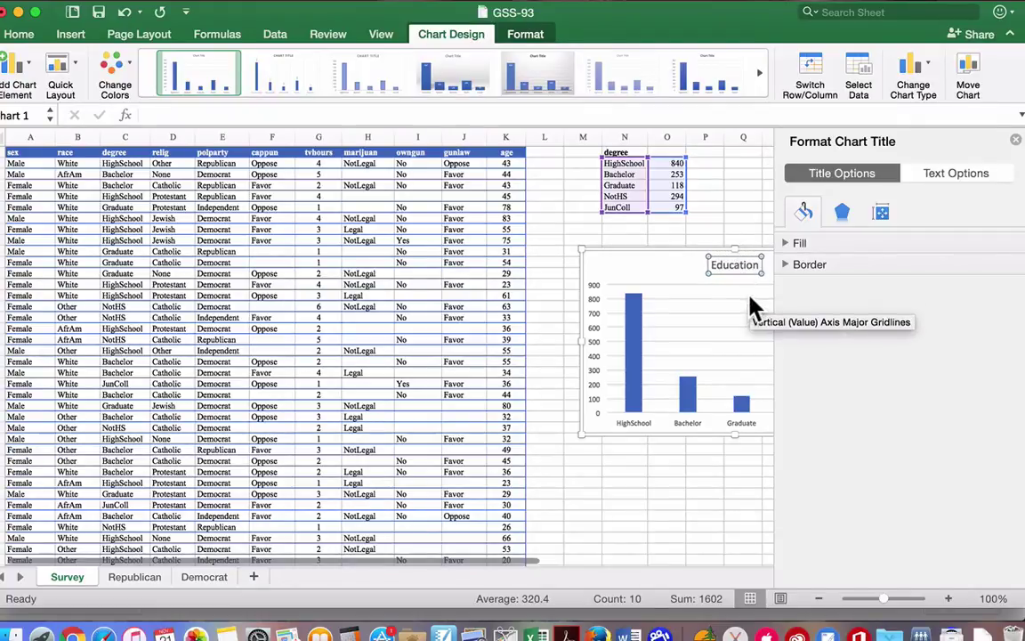
pyautogui.write(' Level')
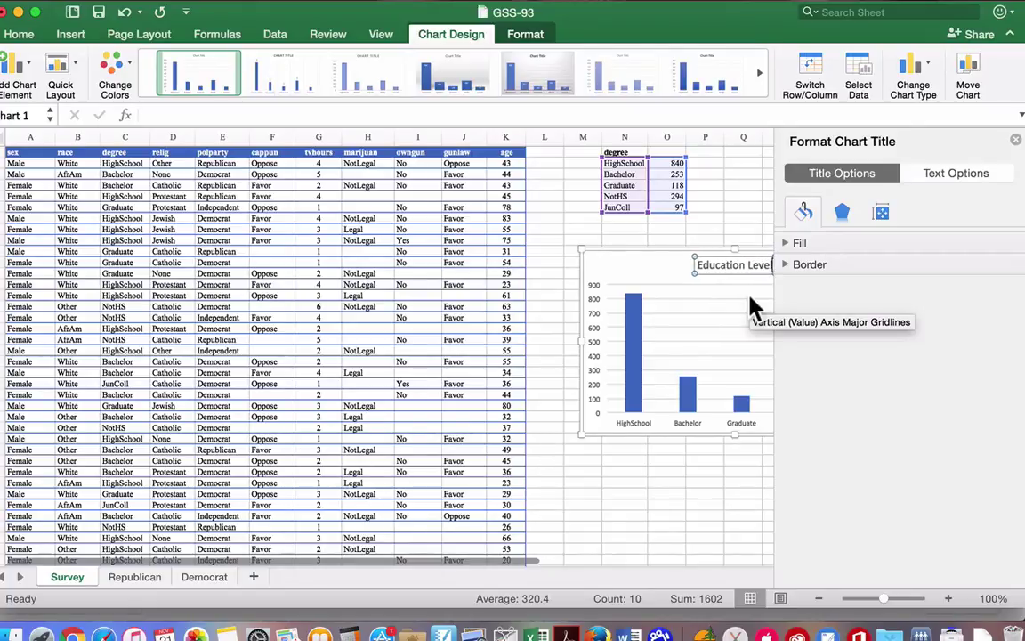
pyautogui.click(1016, 144)
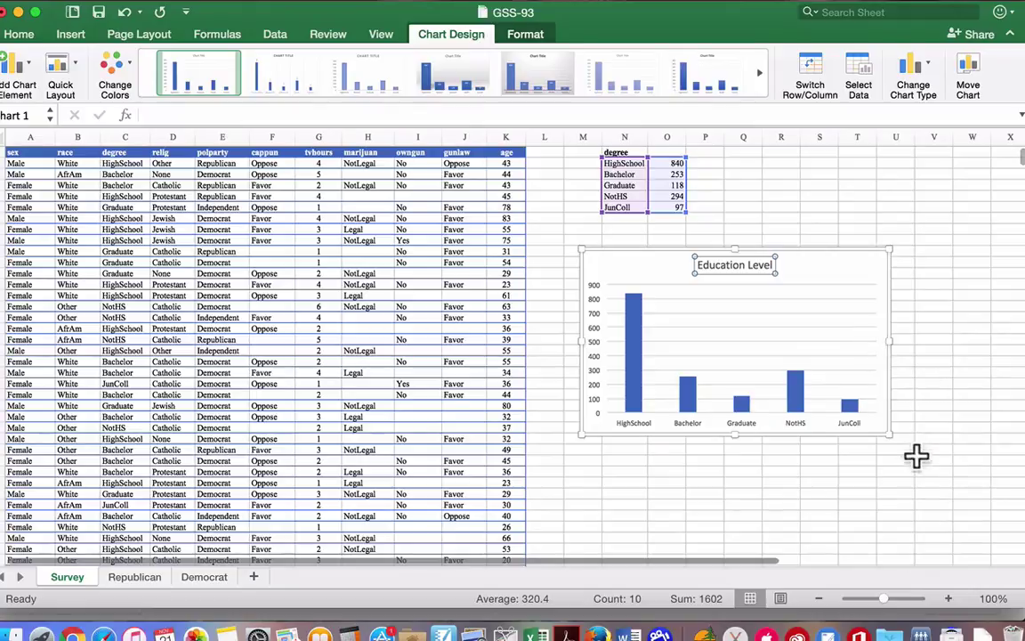
pyautogui.click(844, 499)
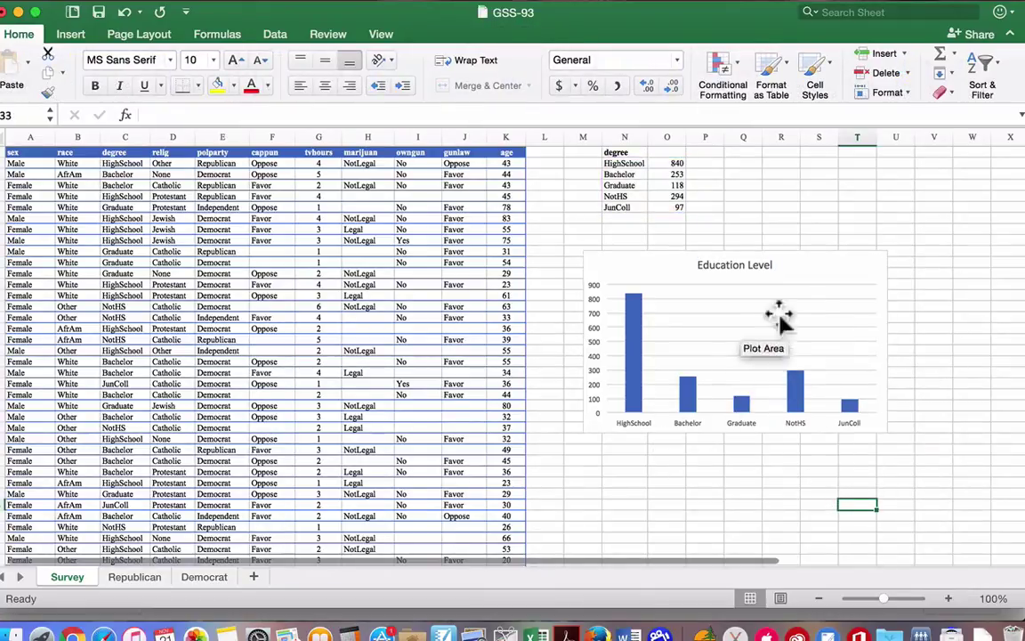
# Move the Education Level chart farther from the degree counts, with its upper-left corner at about cell Q9.
pyautogui.moveTo(639, 365)
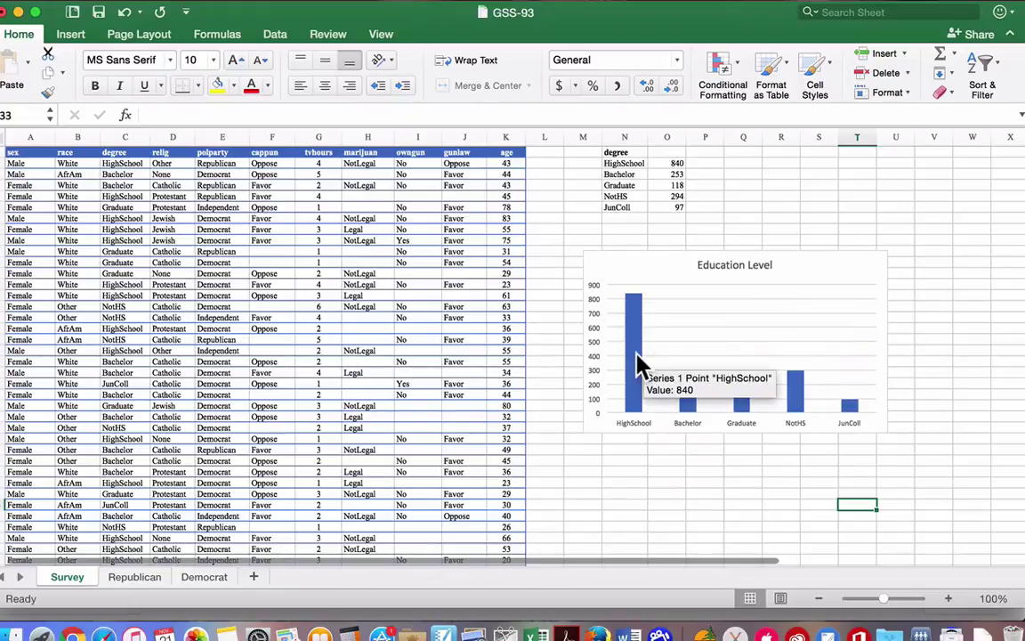
pyautogui.moveTo(682, 398)
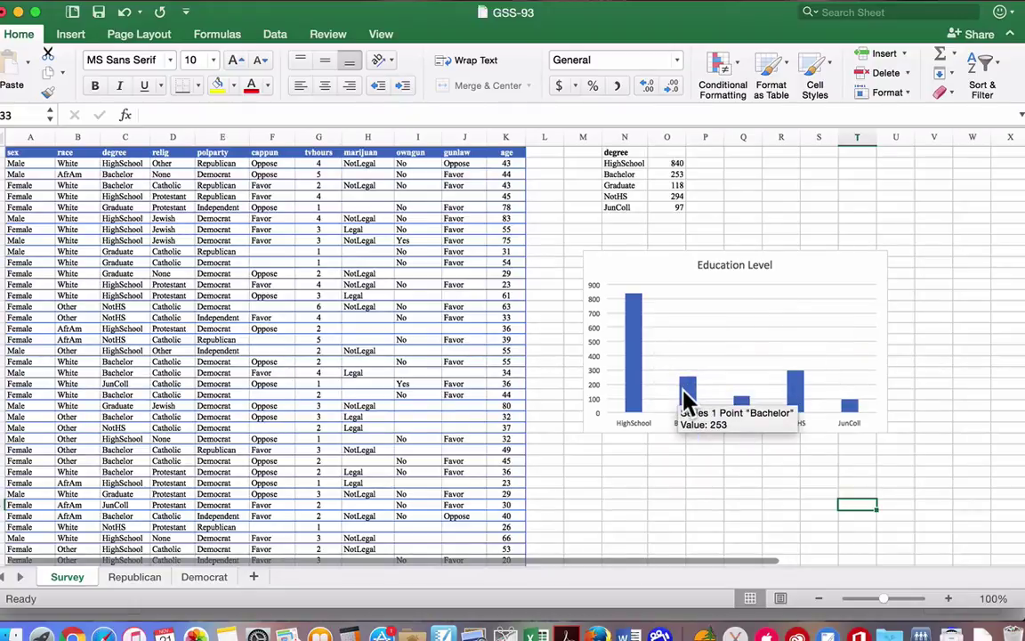
pyautogui.moveTo(793, 394)
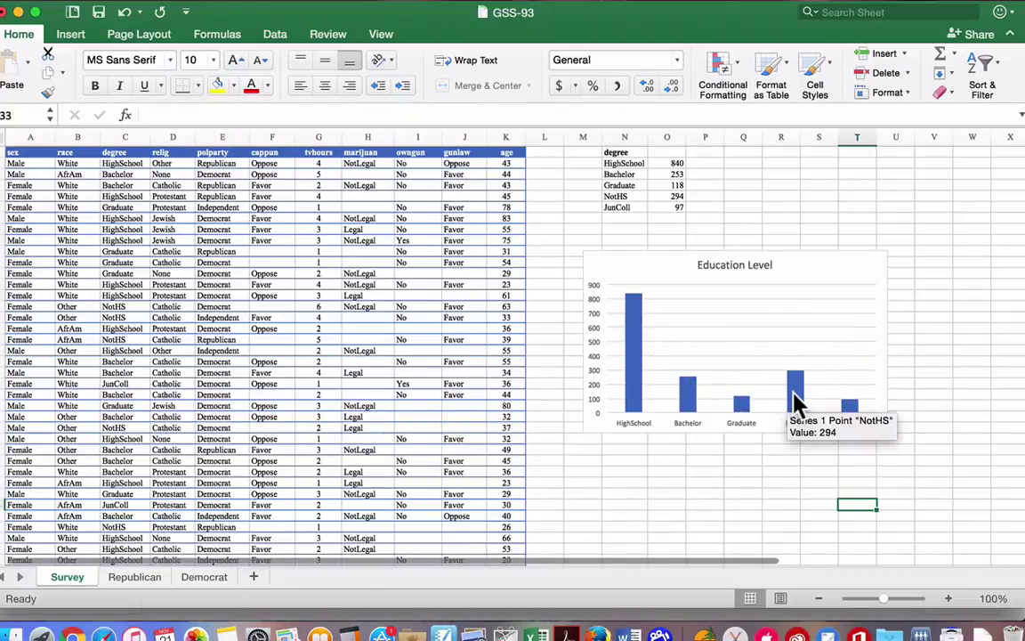
pyautogui.moveTo(849, 415)
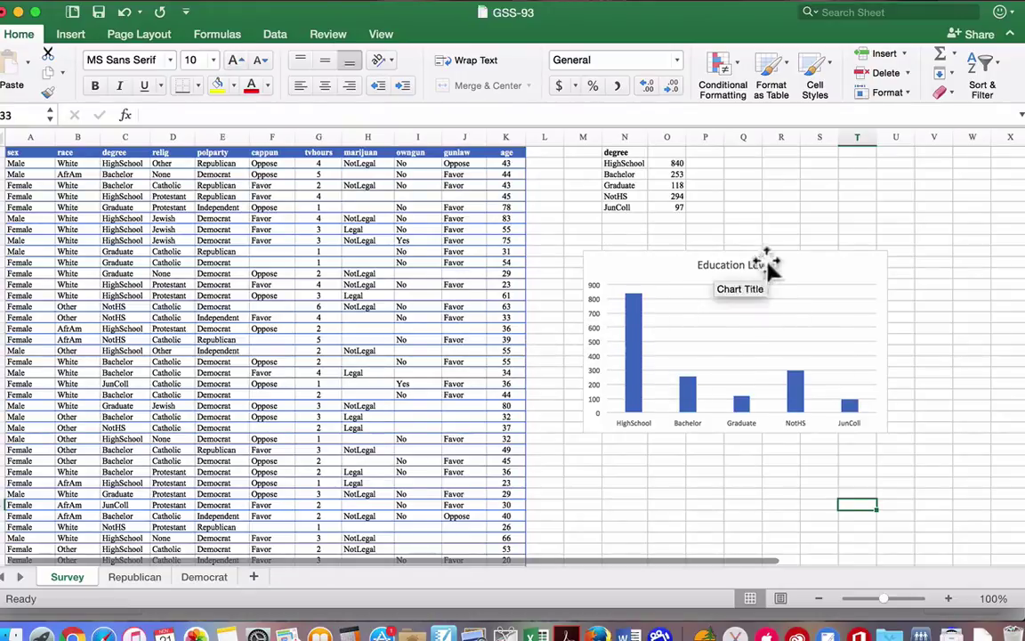
pyautogui.click(781, 174)
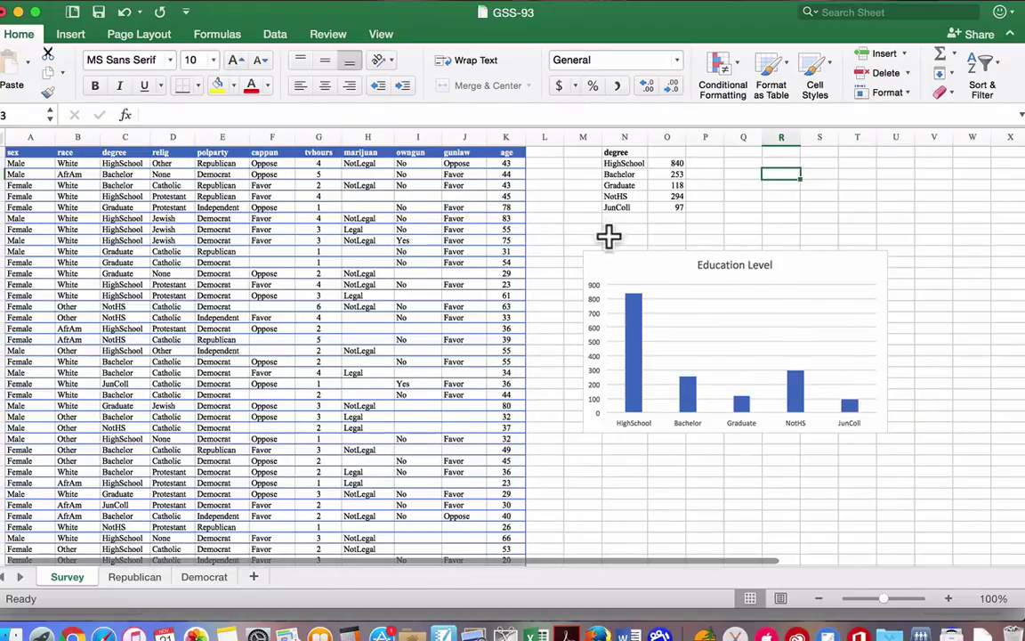
pyautogui.moveTo(695, 278); pyautogui.dragTo(734, 274)
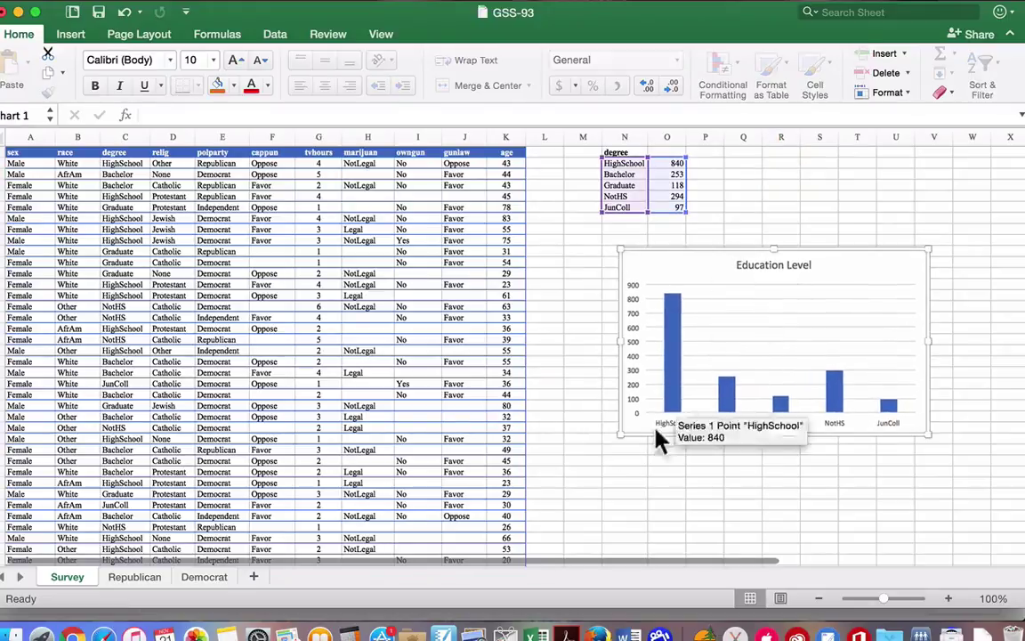
pyautogui.click(588, 495)
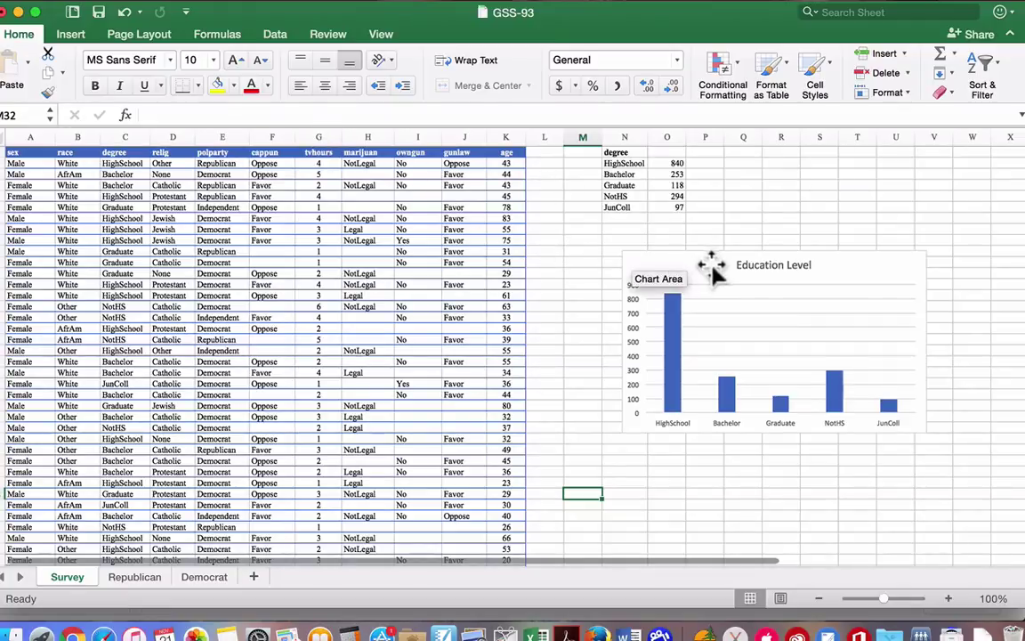
pyautogui.moveTo(714, 267); pyautogui.dragTo(783, 289)
pyautogui.click(582, 335)
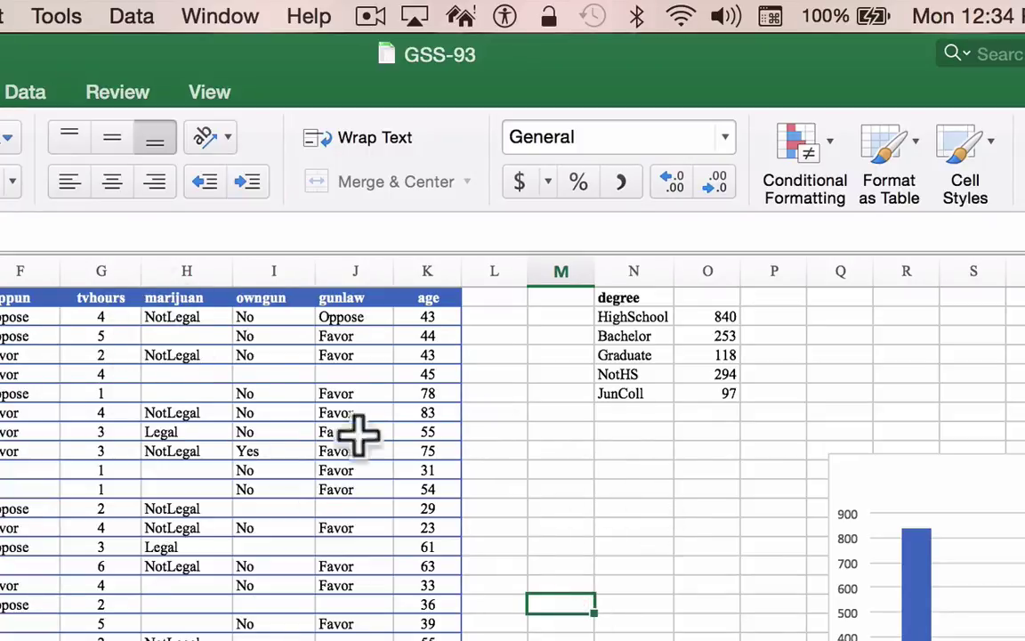
# Start an Advanced Filter on the tvhours column and set its list range to $G$1:$G$1607.
pyautogui.click(830, 295)
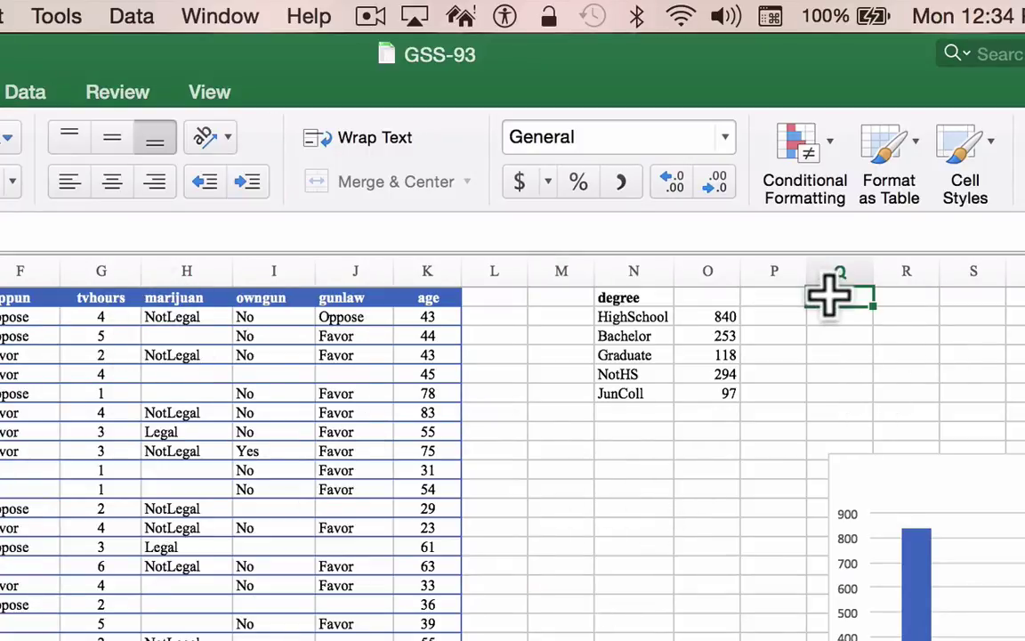
pyautogui.click(84, 283)
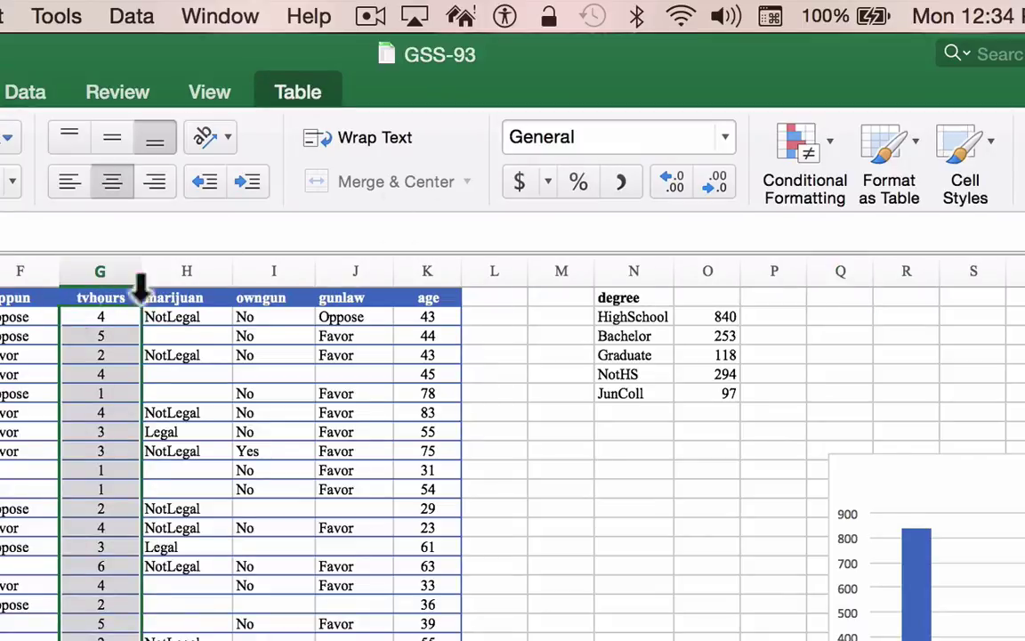
pyautogui.click(27, 94)
pyautogui.click(373, 184)
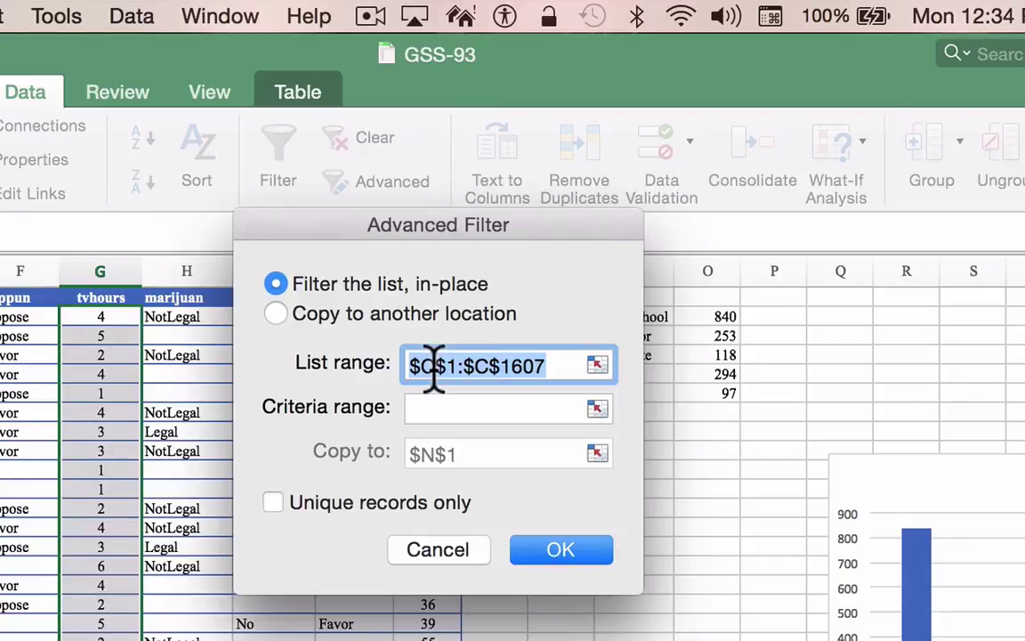
pyautogui.click(433, 366)
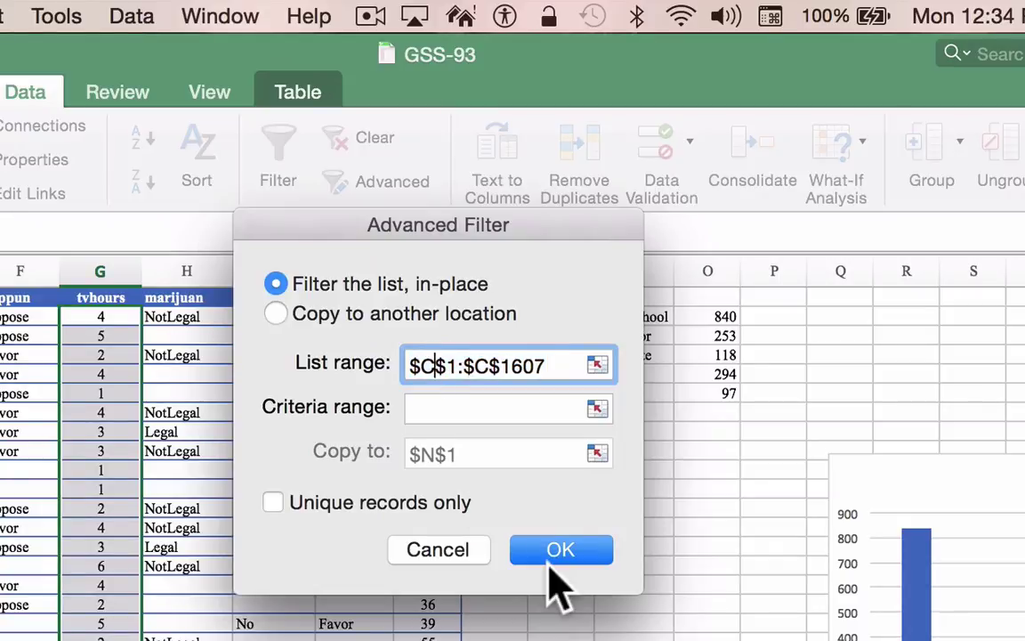
pyautogui.press('BackSpace')
pyautogui.write('G')
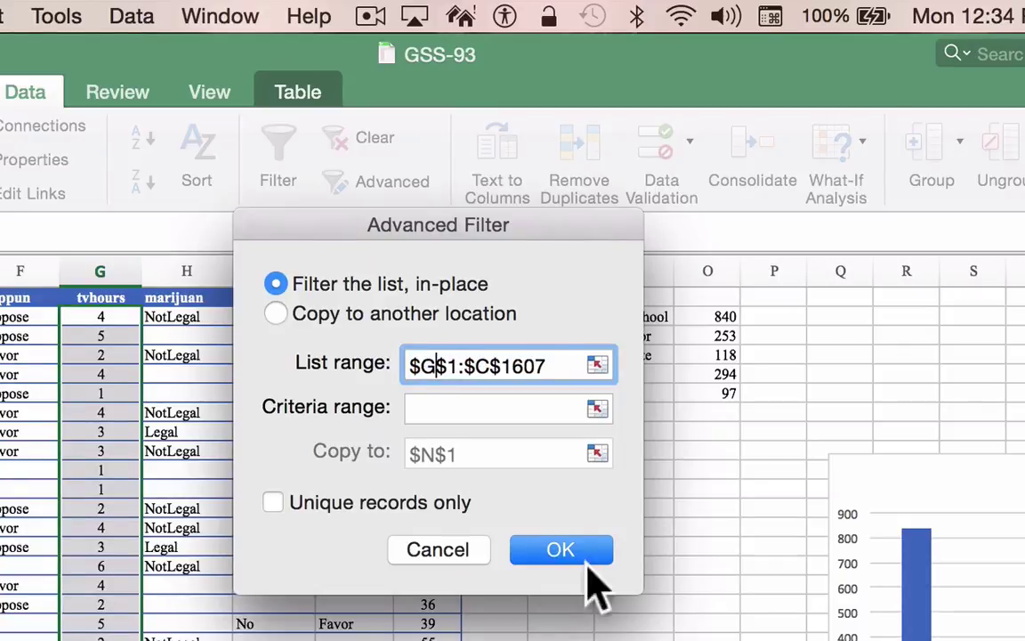
pyautogui.click(489, 366)
pyautogui.press('BackSpace')
pyautogui.write('G')
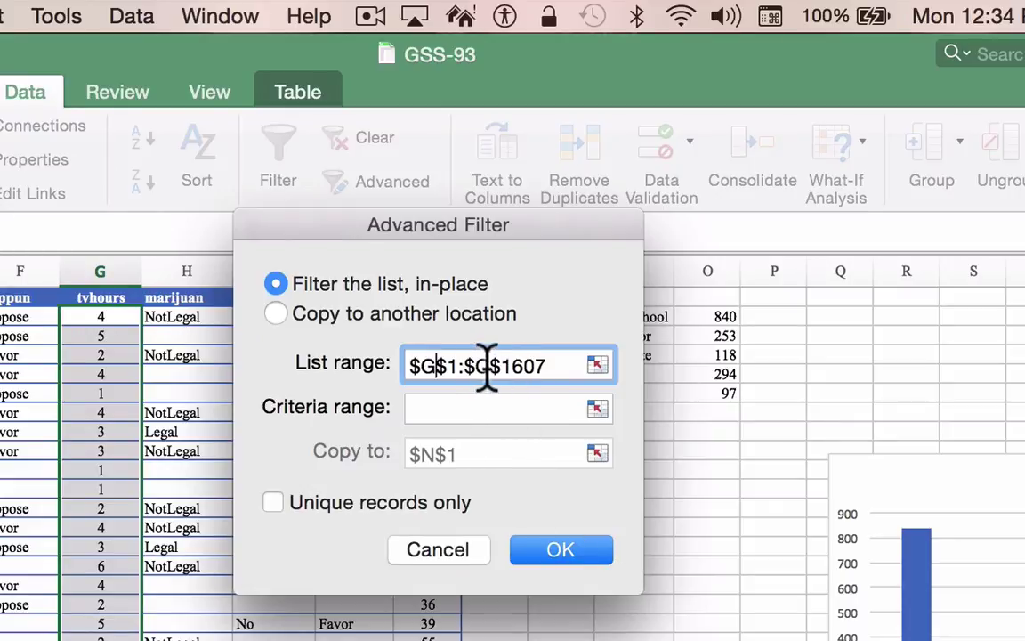
pyautogui.press('BackSpace')
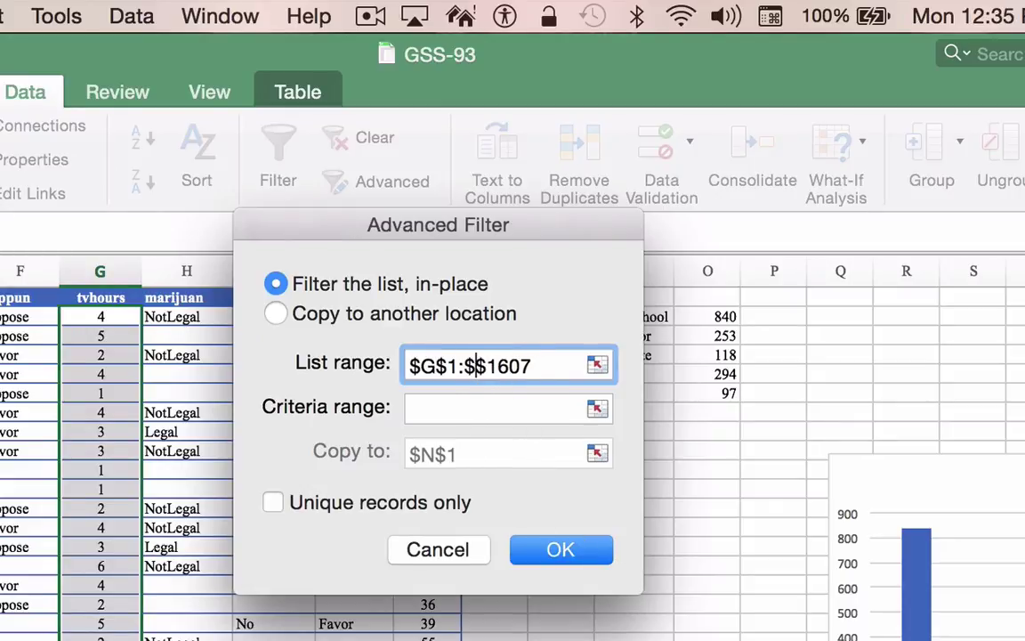
pyautogui.write('G')
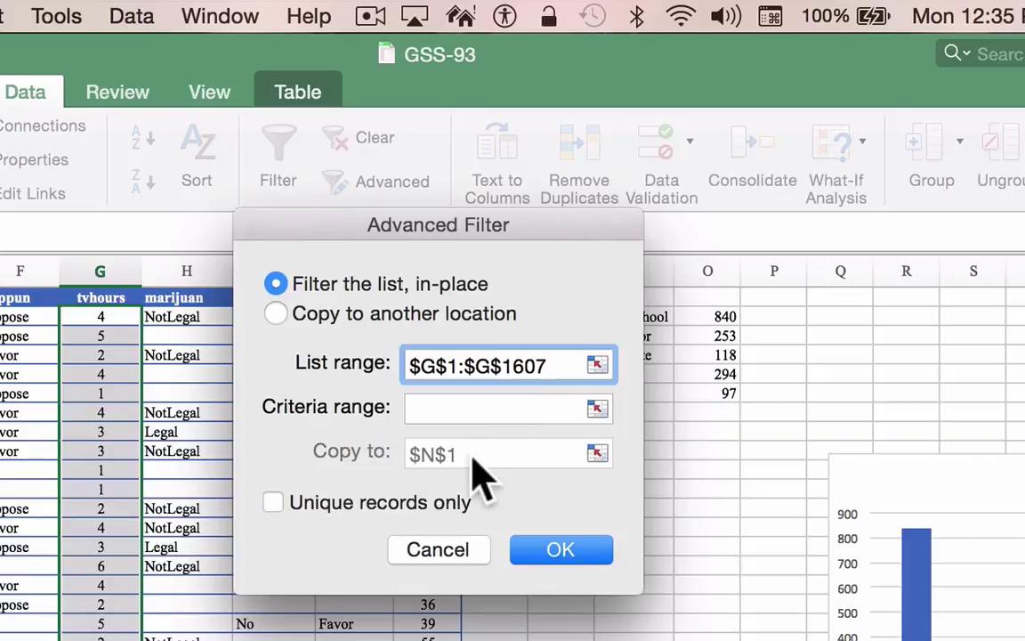
# Copy only the unique tvhours records to another location at R1 with the Advanced Filter.
pyautogui.click(325, 317)
pyautogui.click(465, 450)
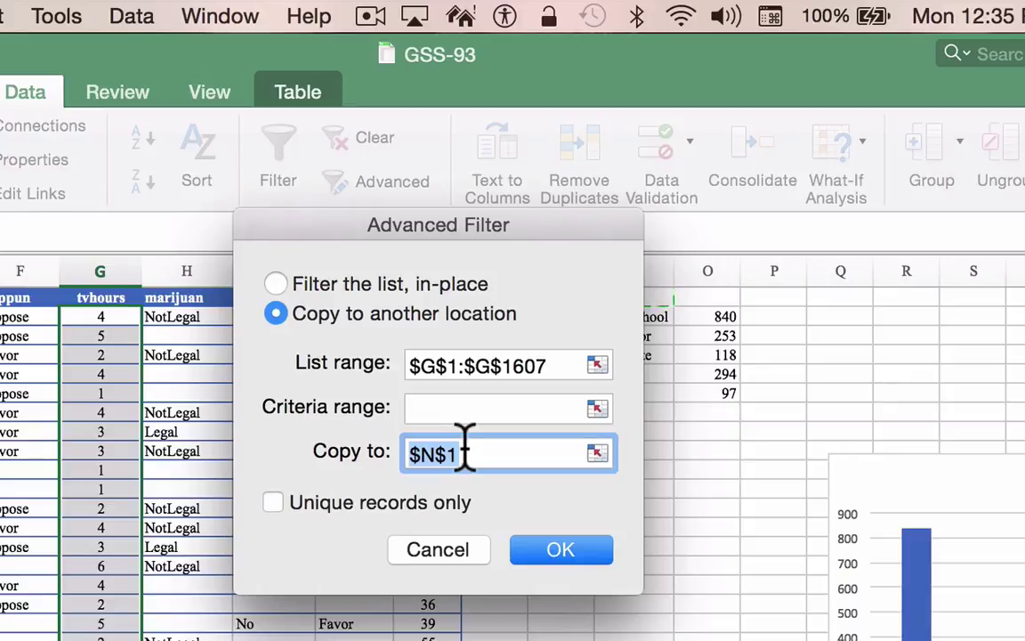
pyautogui.write('R1')
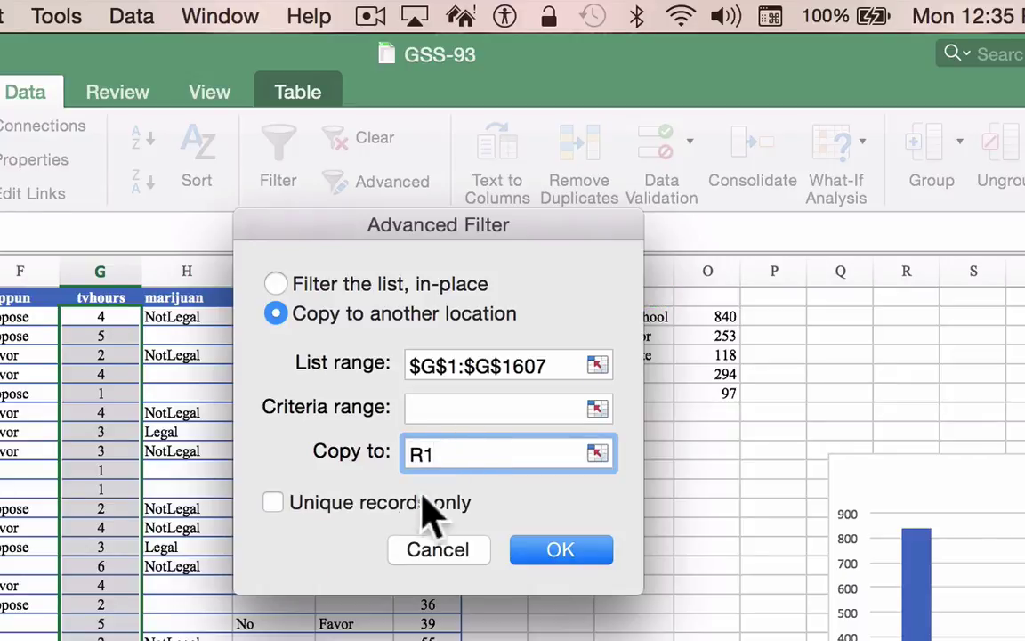
pyautogui.click(339, 500)
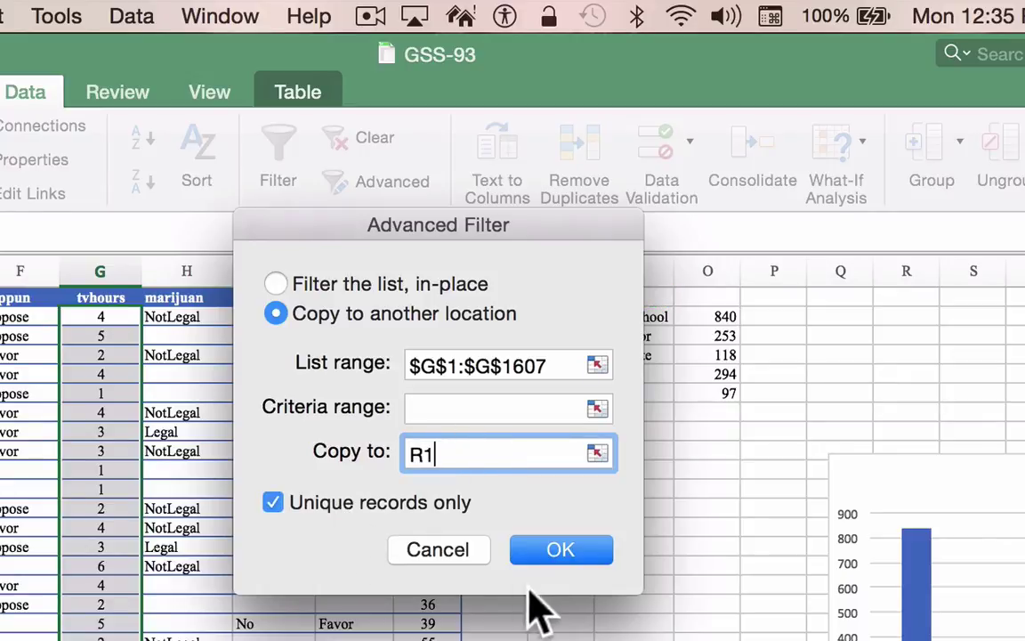
pyautogui.click(561, 550)
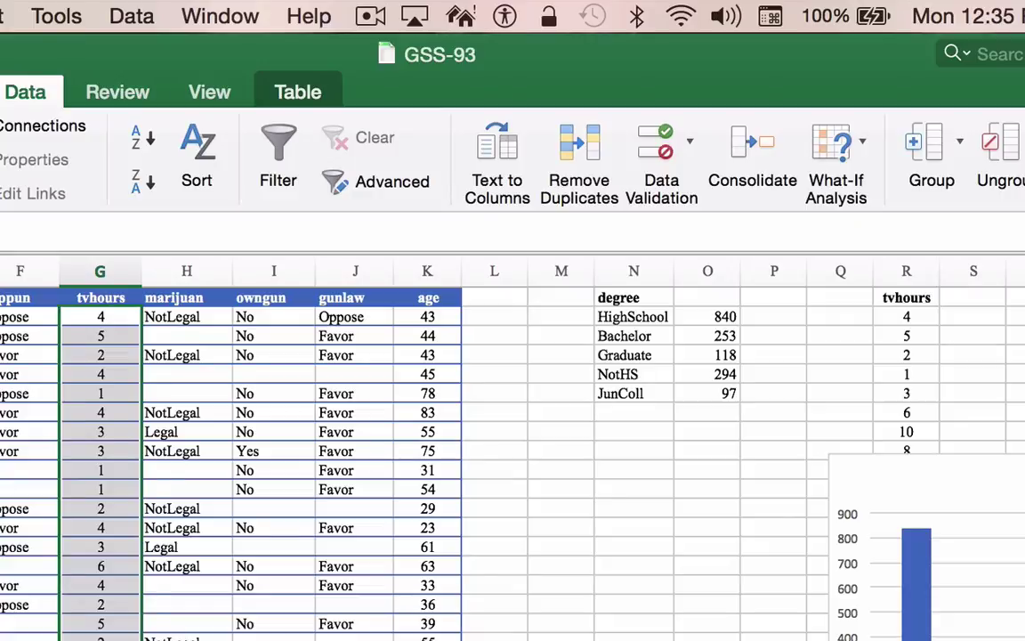
# Move the Education Level chart off the unique tvhours list and over the survey table.
pyautogui.moveTo(854, 583); pyautogui.dragTo(781, 586)
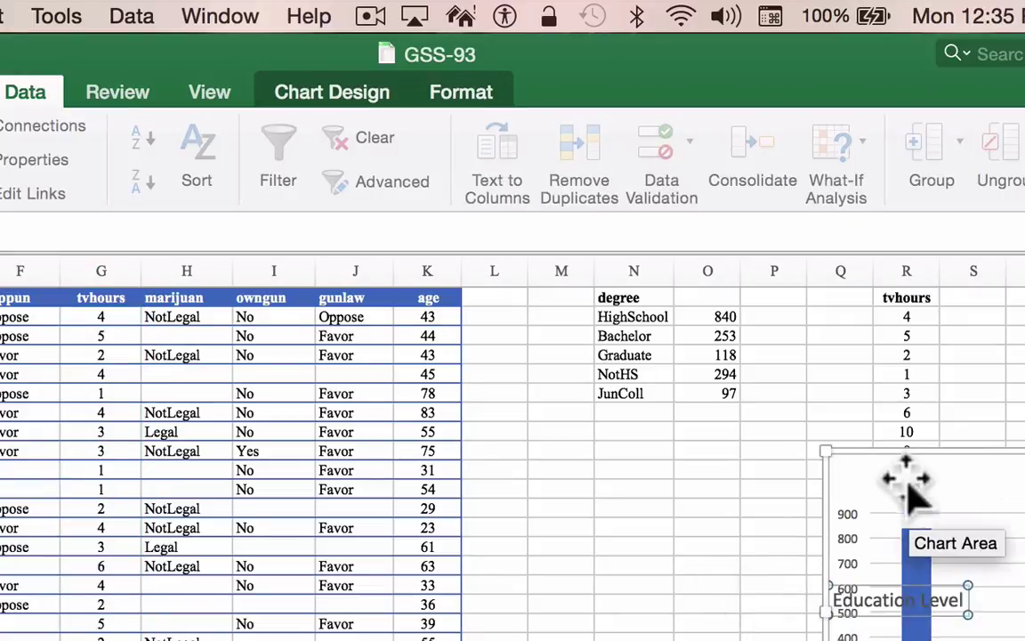
pyautogui.moveTo(908, 476); pyautogui.dragTo(45, 634)
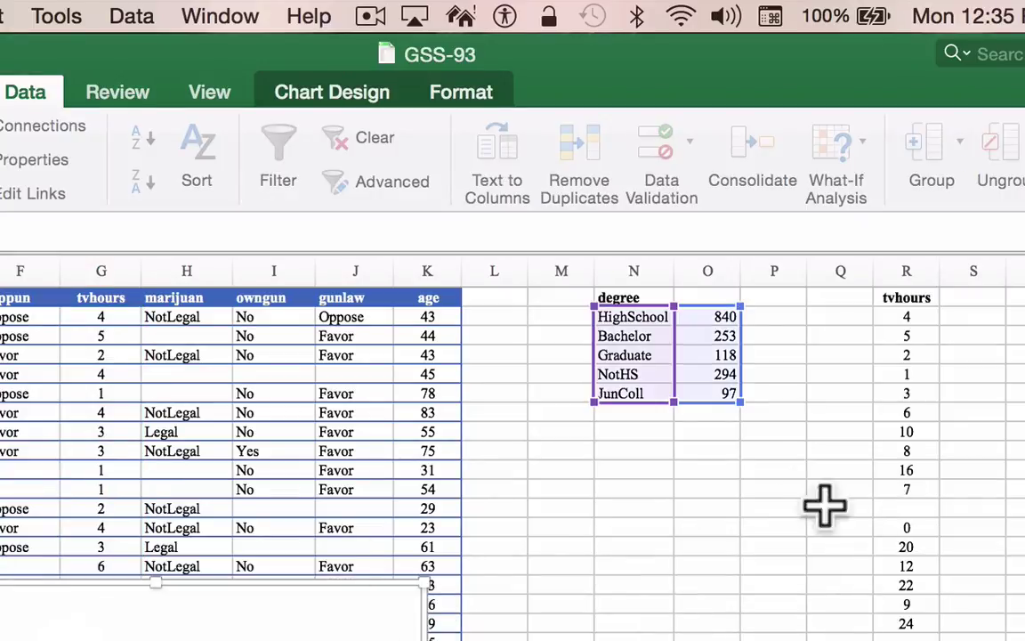
# Delete the blank cell R12 from the unique tvhours list, shifting the cells below it up.
pyautogui.click(926, 503)
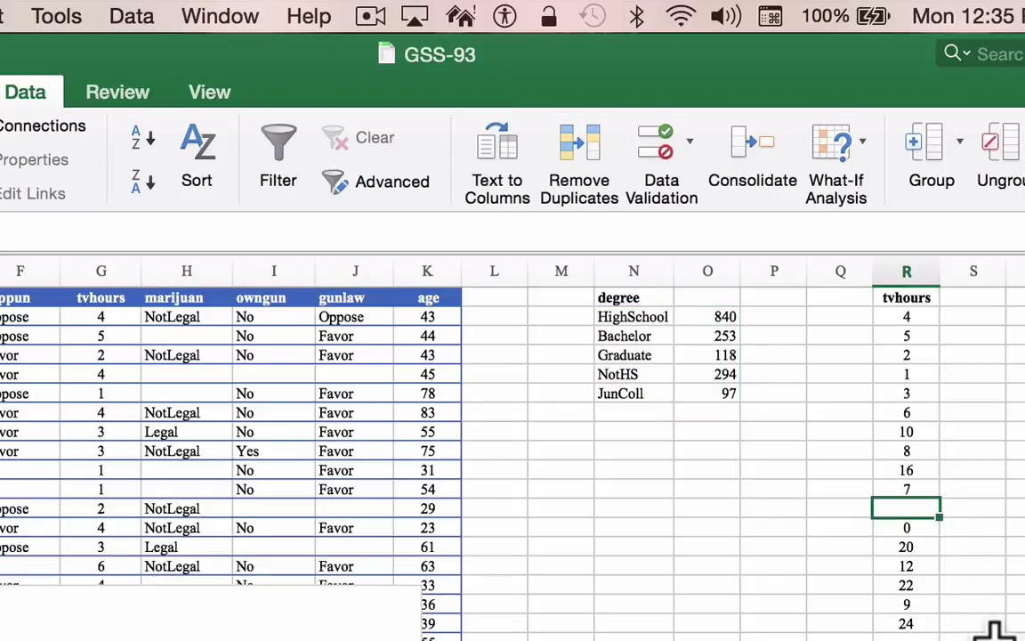
pyautogui.rightClick(906, 508)
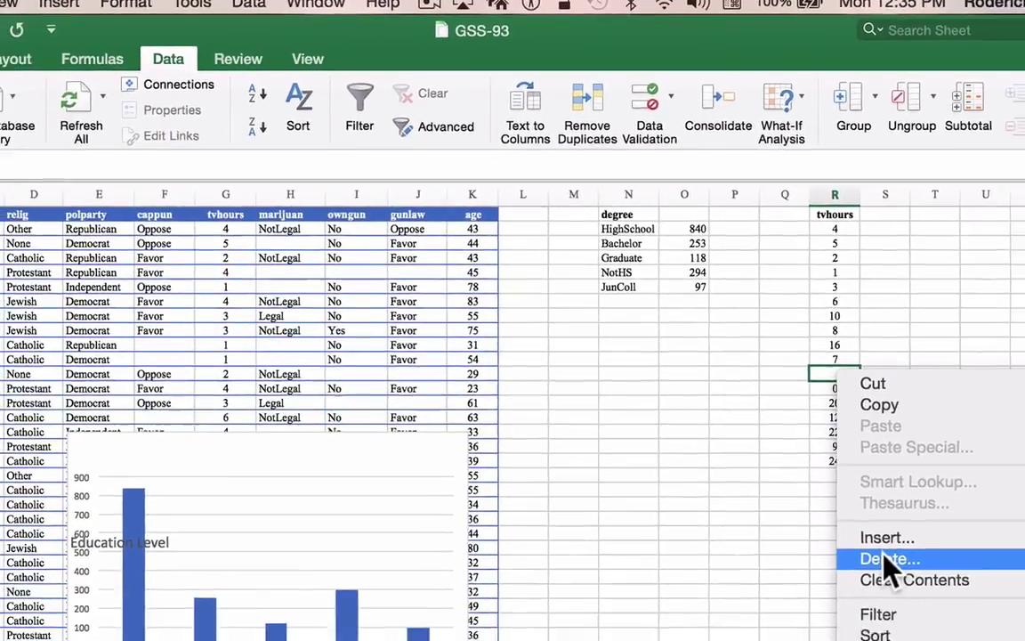
pyautogui.click(886, 558)
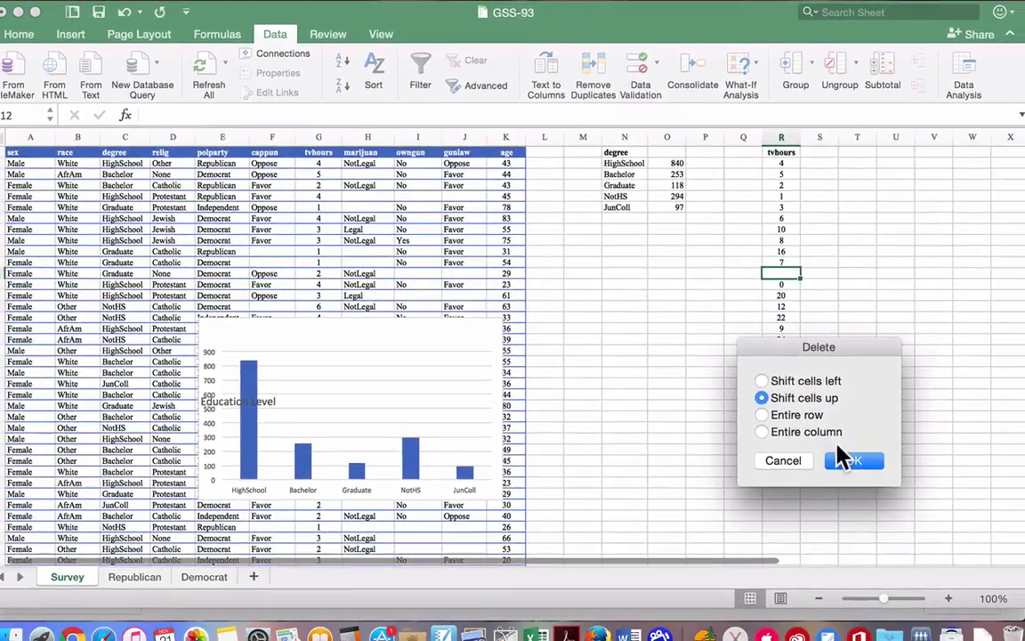
pyautogui.click(842, 461)
pyautogui.click(827, 335)
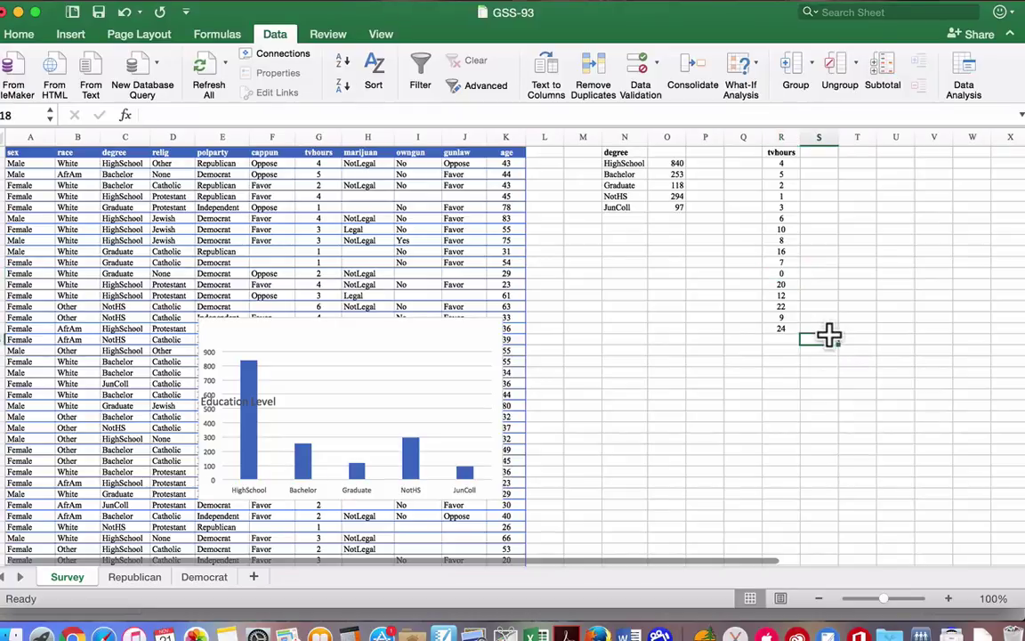
# Sort the unique tvhours values in R2:R17 from smallest to largest.
pyautogui.moveTo(781, 164); pyautogui.dragTo(781, 328)
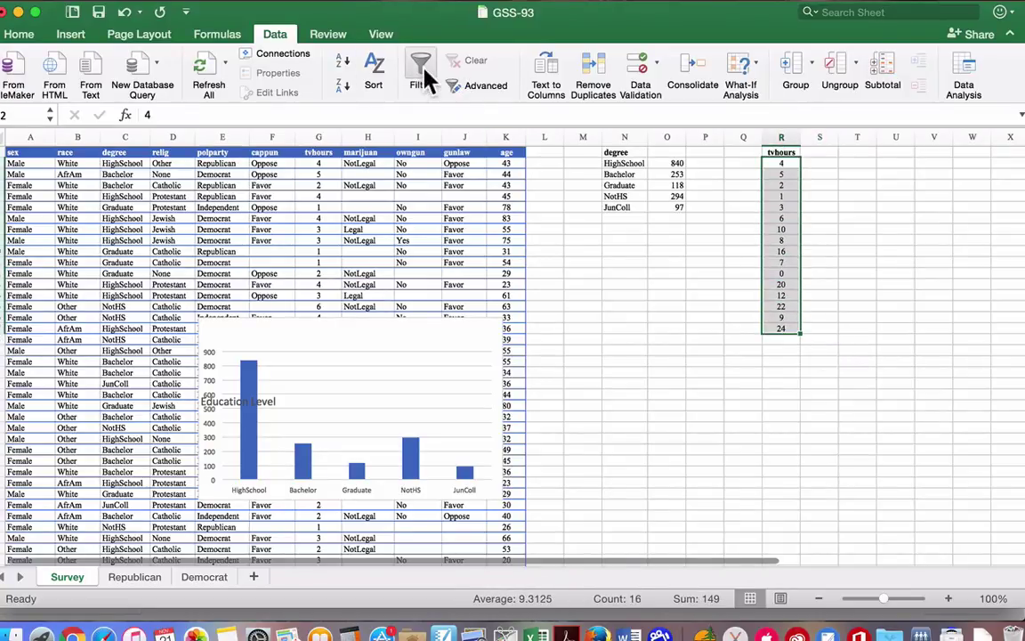
pyautogui.click(382, 79)
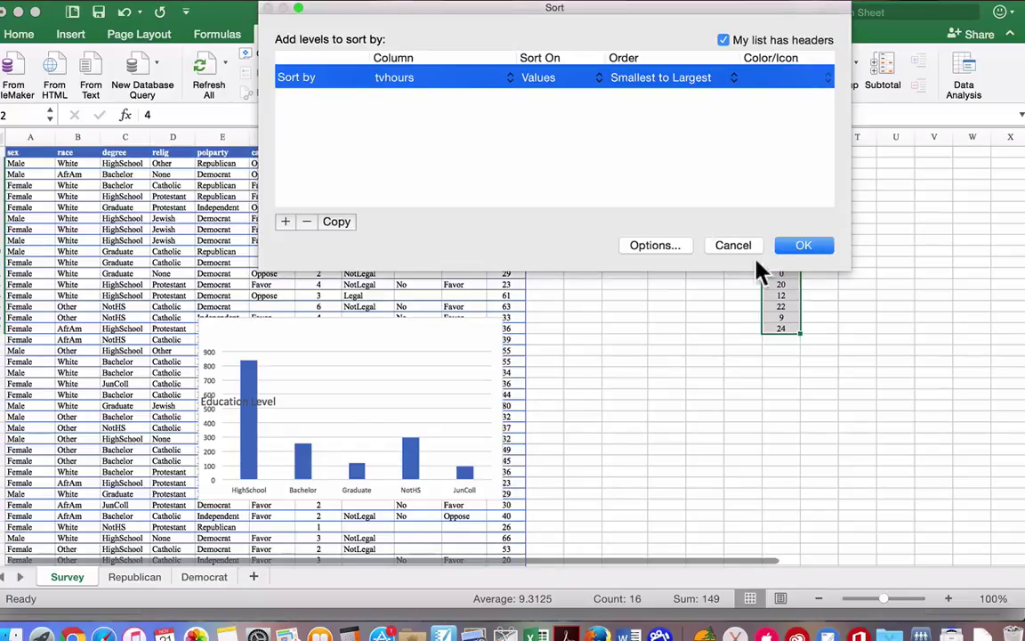
pyautogui.click(797, 247)
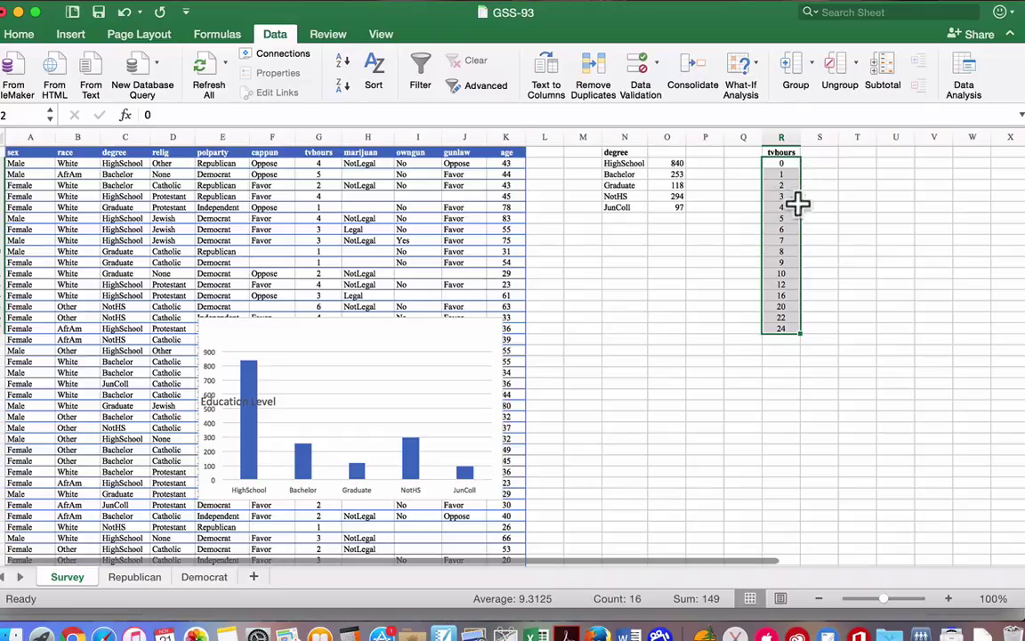
pyautogui.click(848, 276)
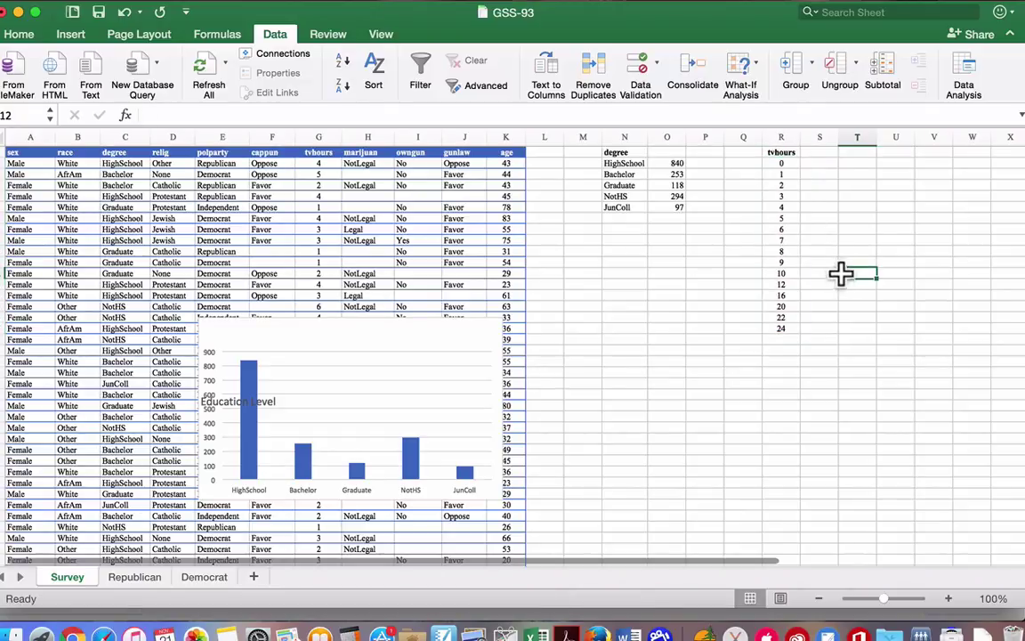
# Enter =COUNTIF(Table1[tvhours],R2) in S2 and fill the formula down to S17.
pyautogui.doubleClick(815, 162)
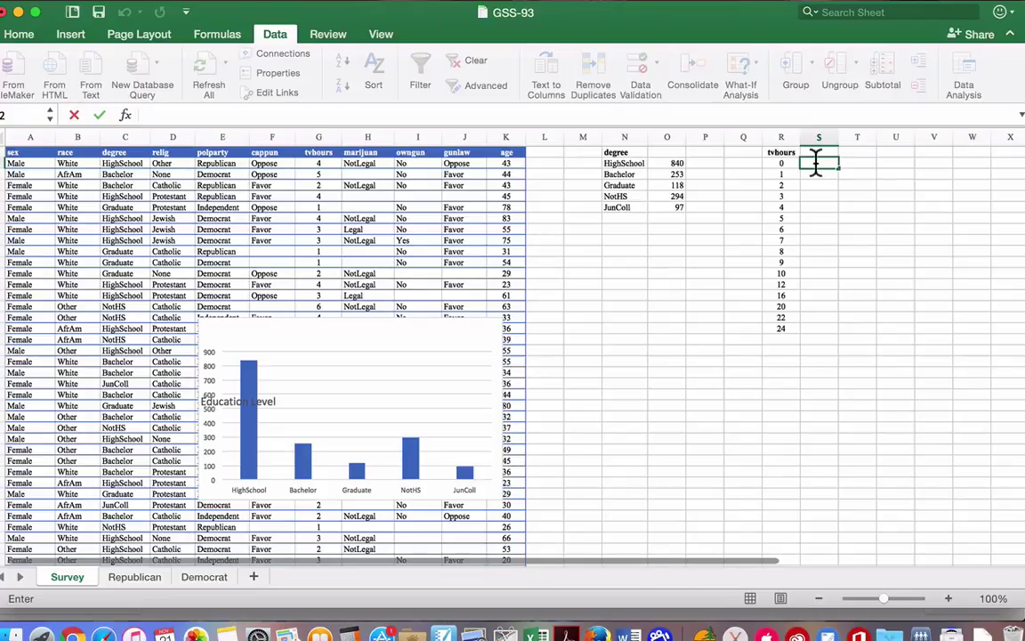
pyautogui.write('=Cou')
pyautogui.write('n')
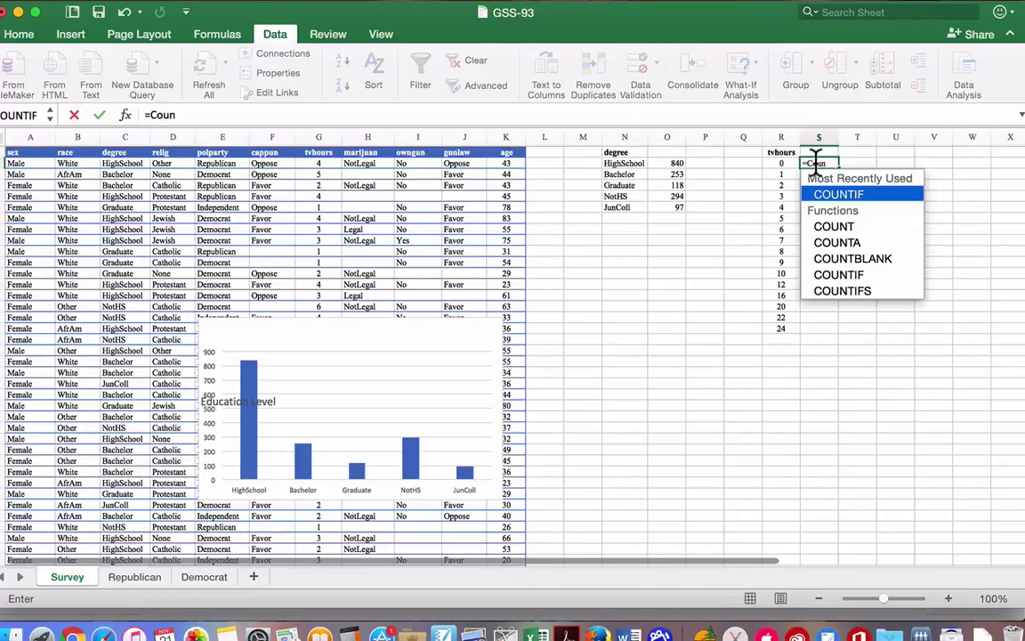
pyautogui.click(835, 196)
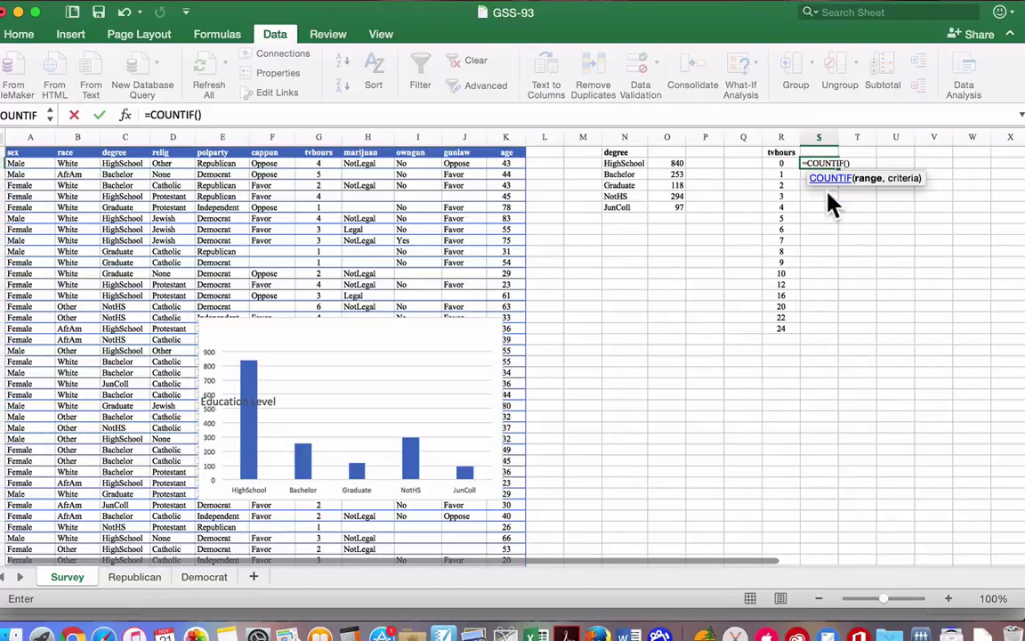
pyautogui.click(314, 147)
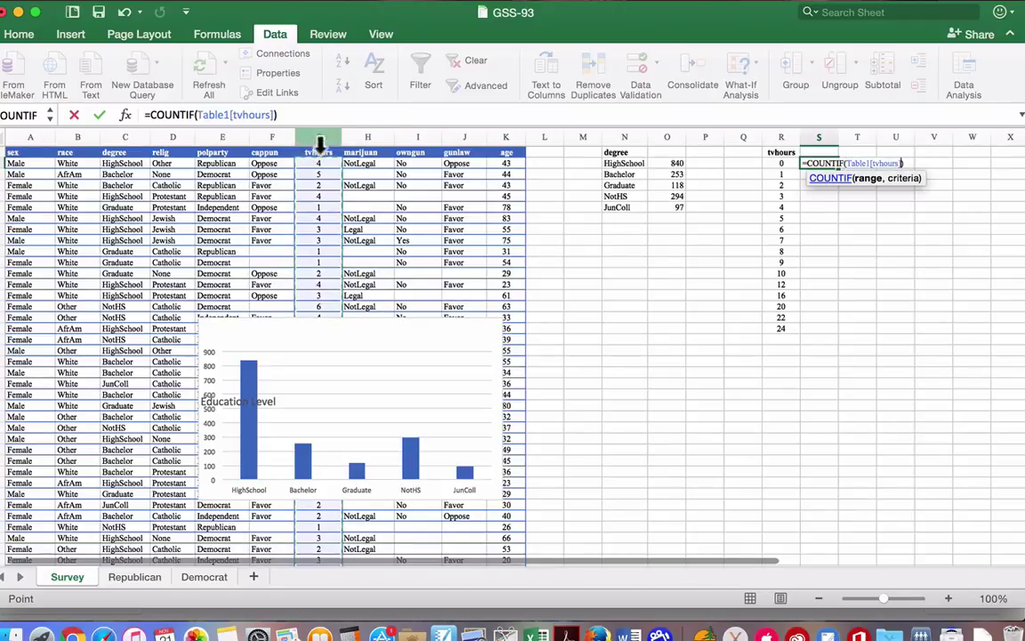
pyautogui.write(',')
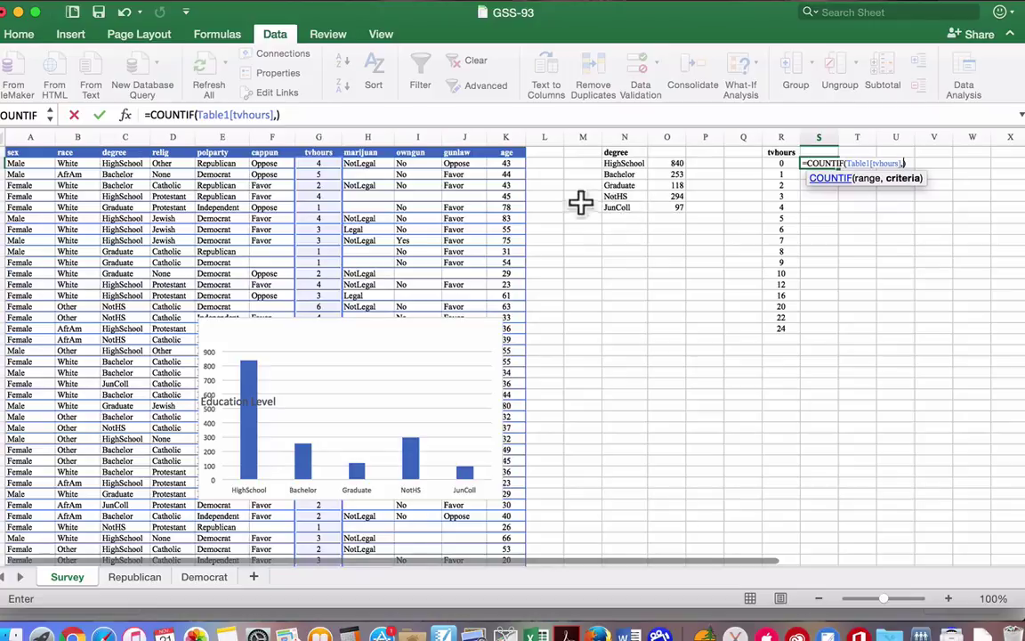
pyautogui.click(791, 161)
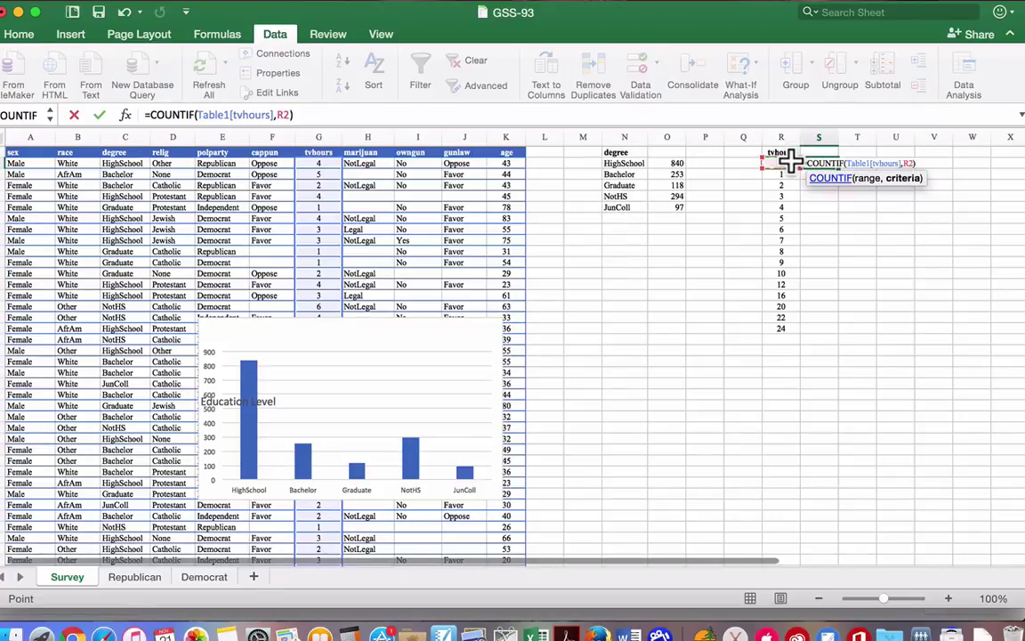
pyautogui.press('Return')
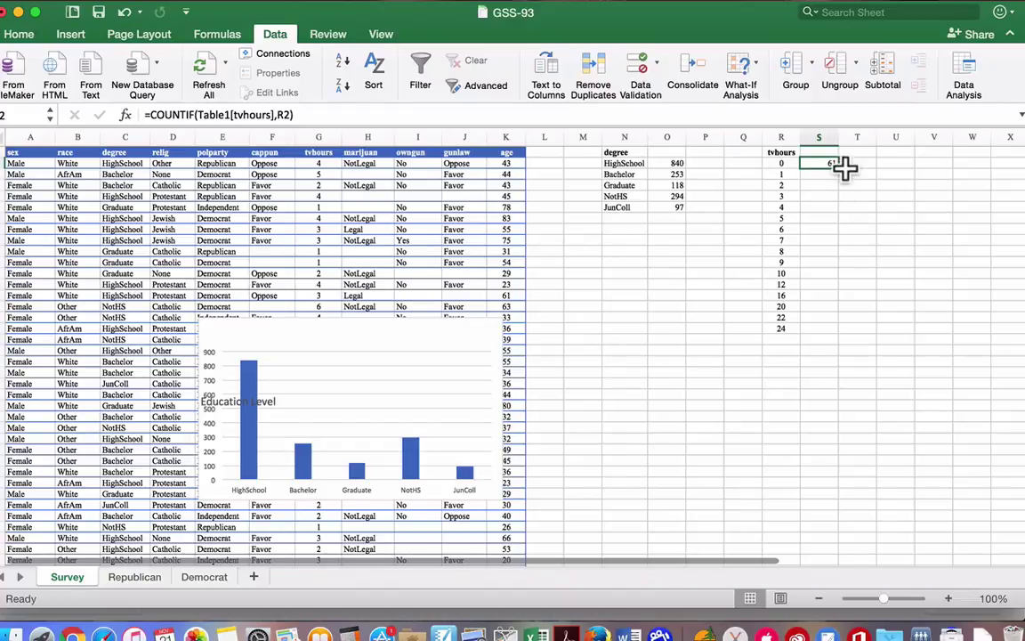
pyautogui.moveTo(836, 166); pyautogui.dragTo(832, 329)
pyautogui.click(830, 327)
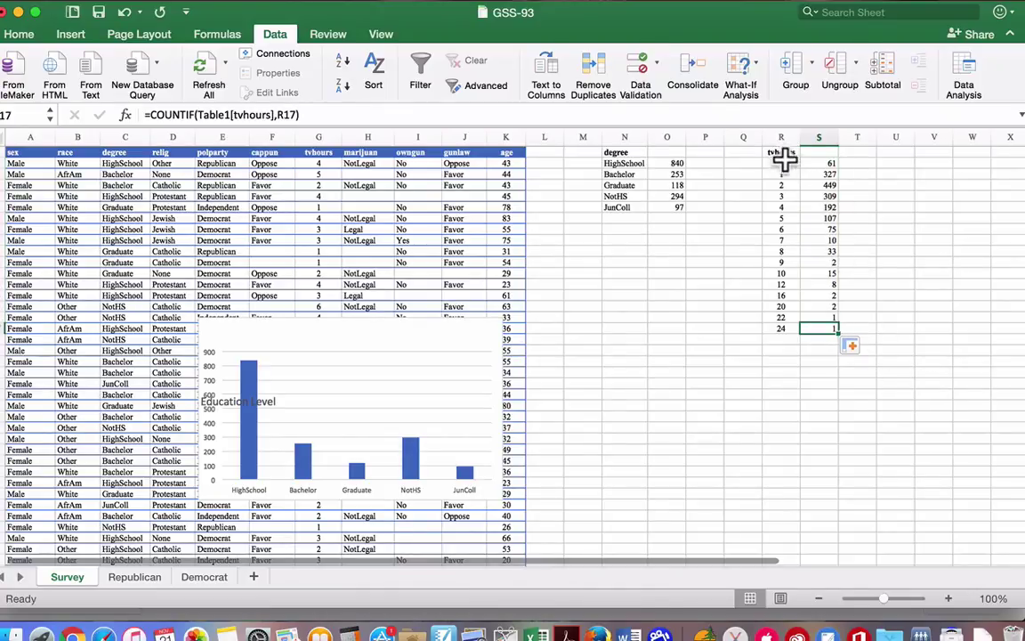
# Insert a column chart from R2:S17 and place it below the tvhours counts, with its upper-left corner at about cell L19.
pyautogui.moveTo(783, 160); pyautogui.dragTo(836, 325)
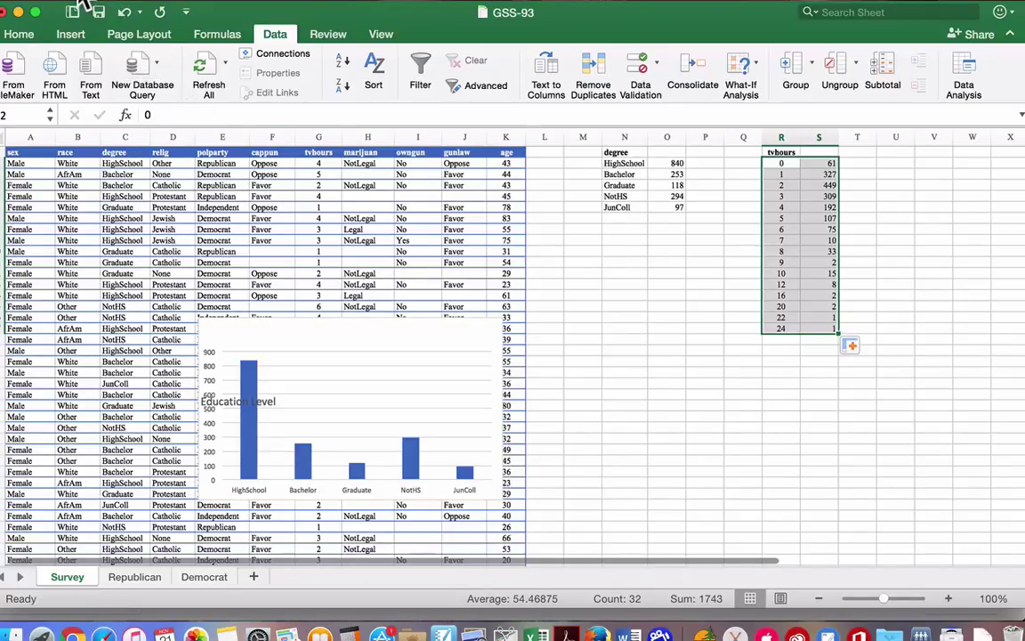
pyautogui.click(175, 5)
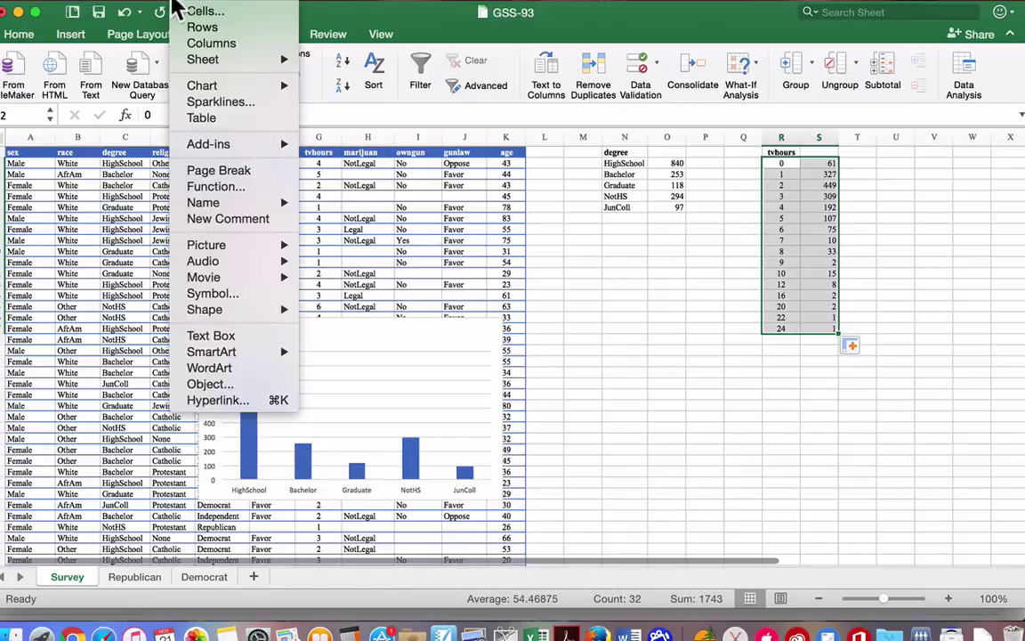
pyautogui.moveTo(194, 83)
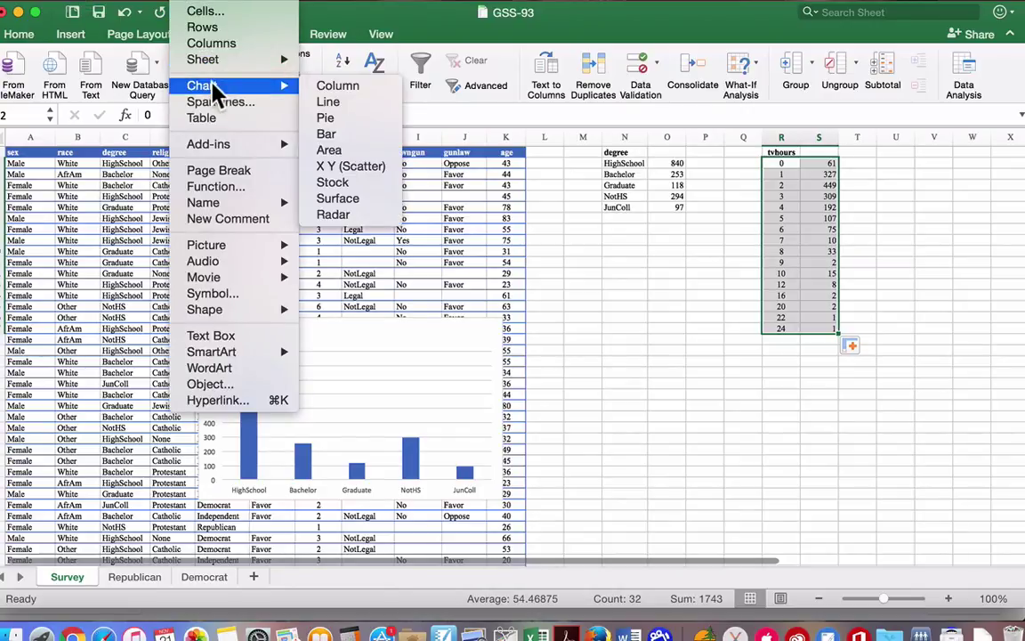
pyautogui.click(341, 92)
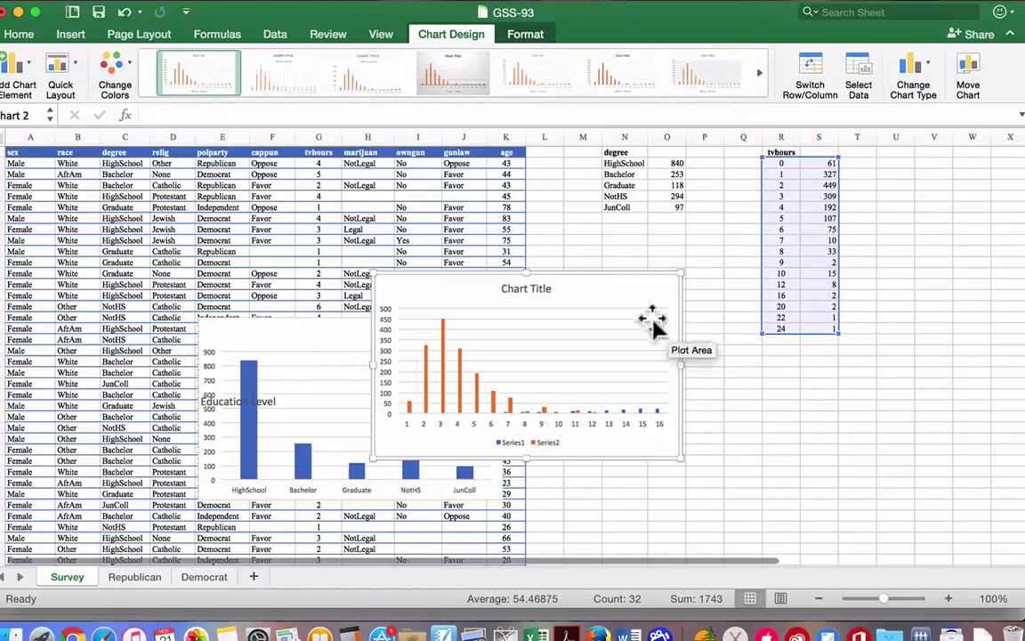
pyautogui.moveTo(601, 285); pyautogui.dragTo(785, 359)
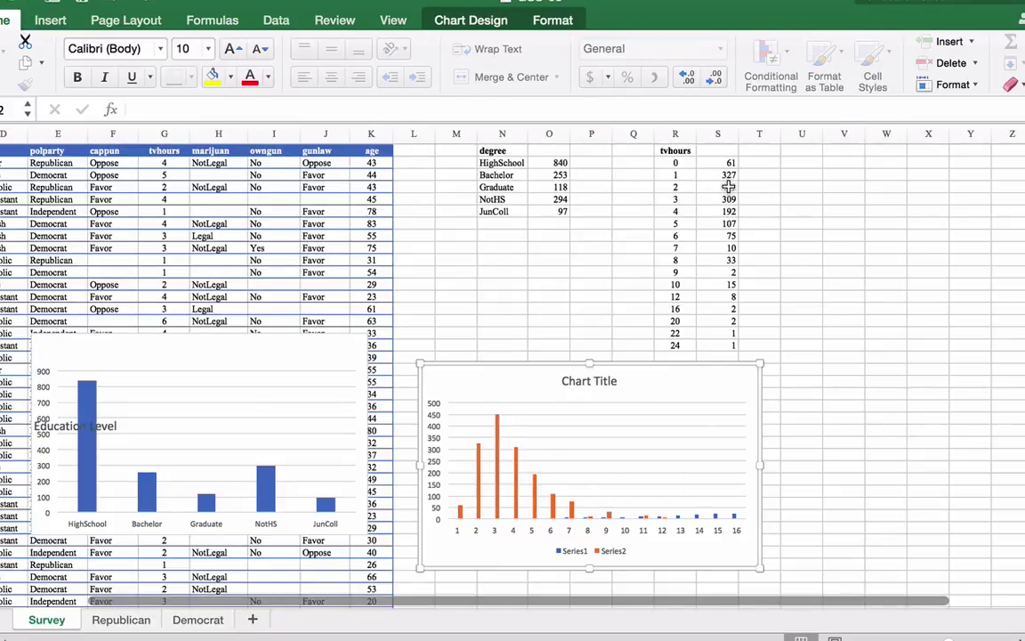
# Remove Series1, which plots R2:R17, from the tvhours chart's data source.
pyautogui.moveTo(498, 456)
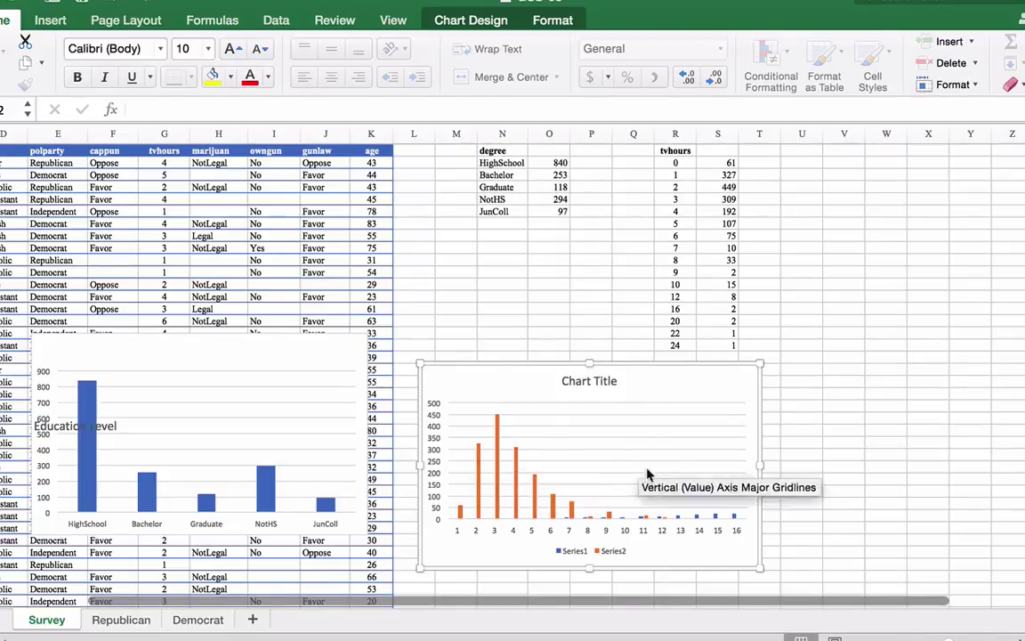
pyautogui.click(717, 389)
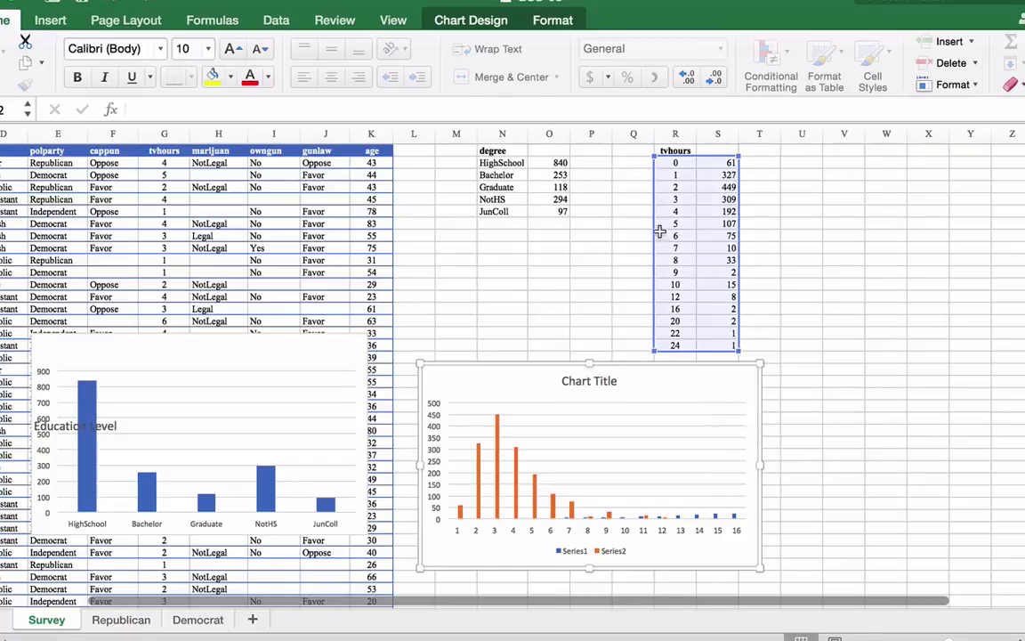
pyautogui.click(702, 379)
pyautogui.doubleClick(702, 379)
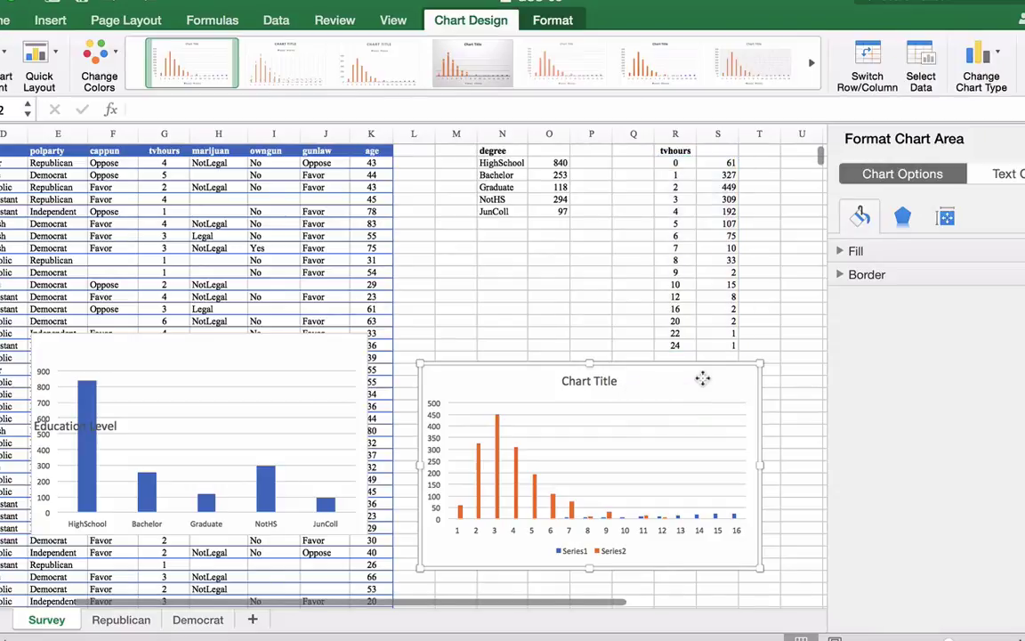
pyautogui.click(922, 61)
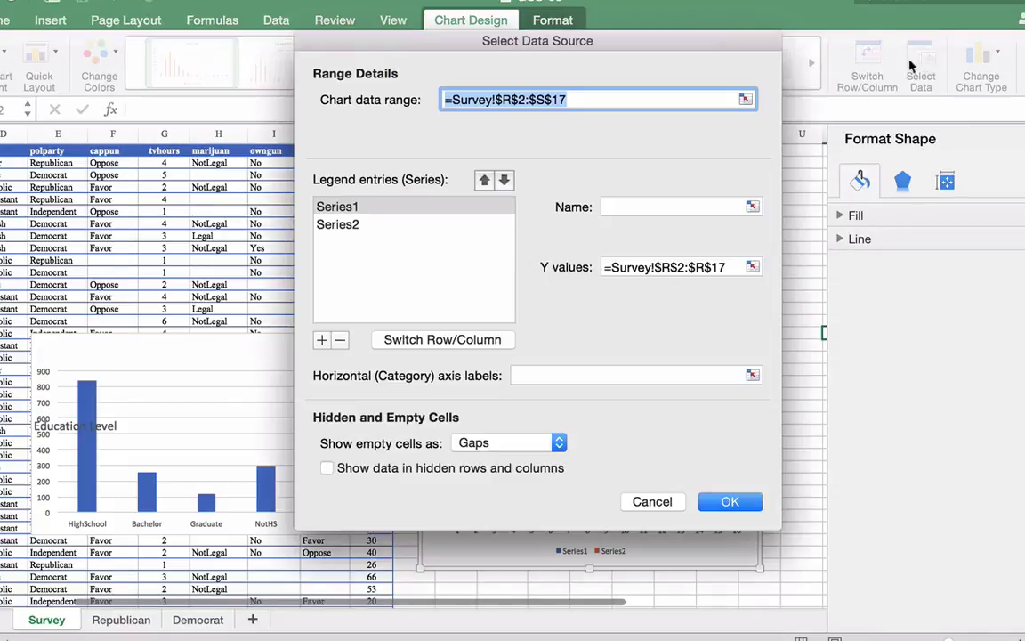
pyautogui.click(343, 208)
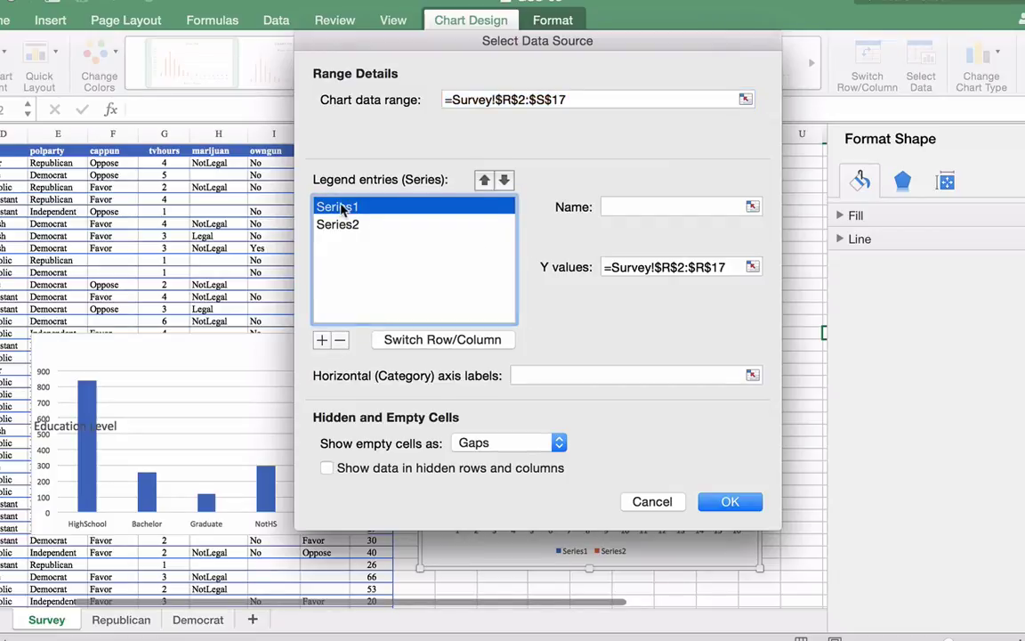
pyautogui.moveTo(671, 42); pyautogui.dragTo(501, 55)
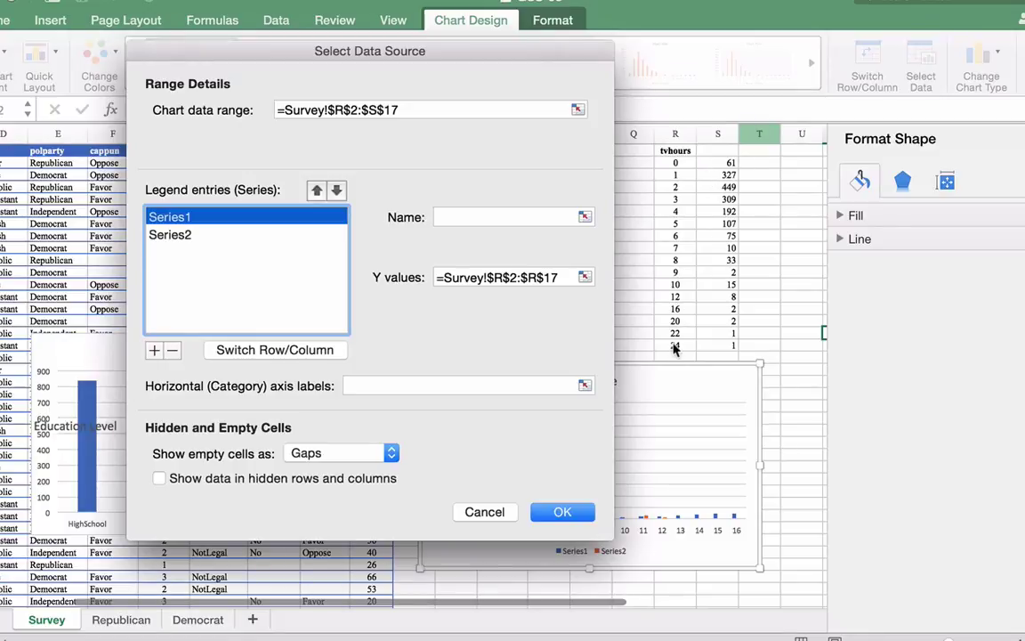
pyautogui.click(173, 351)
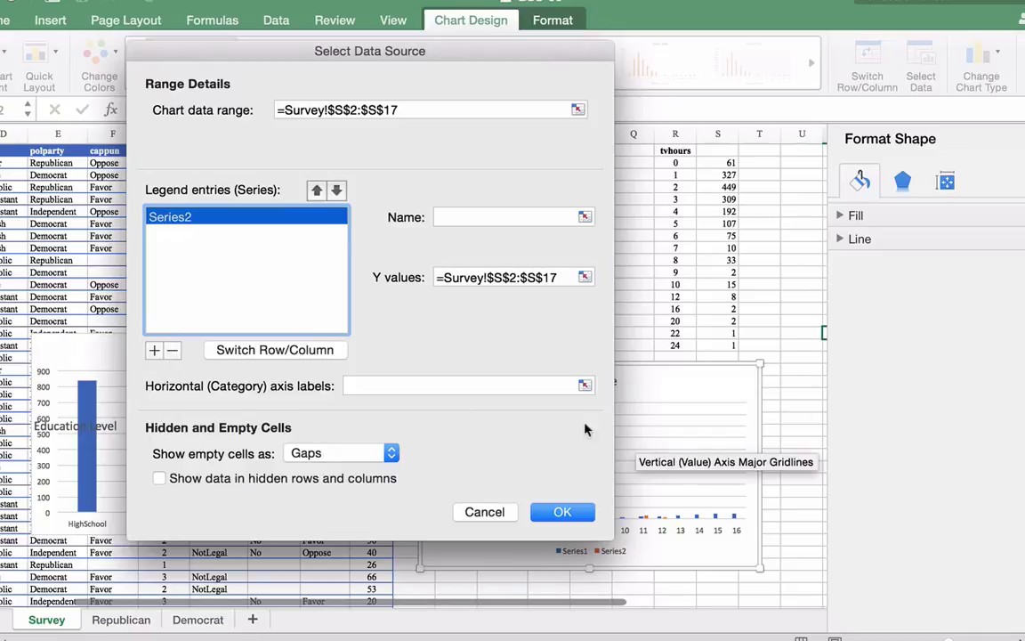
pyautogui.click(557, 510)
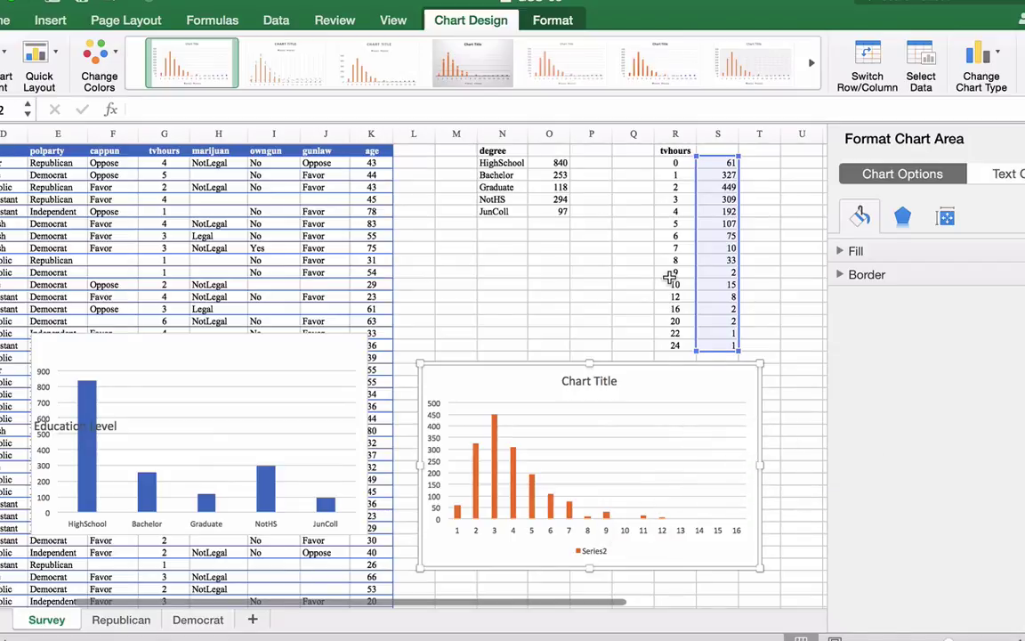
# Set the tvhours chart's horizontal category axis labels to the range R2:R17 on the Survey sheet.
pyautogui.moveTo(497, 485)
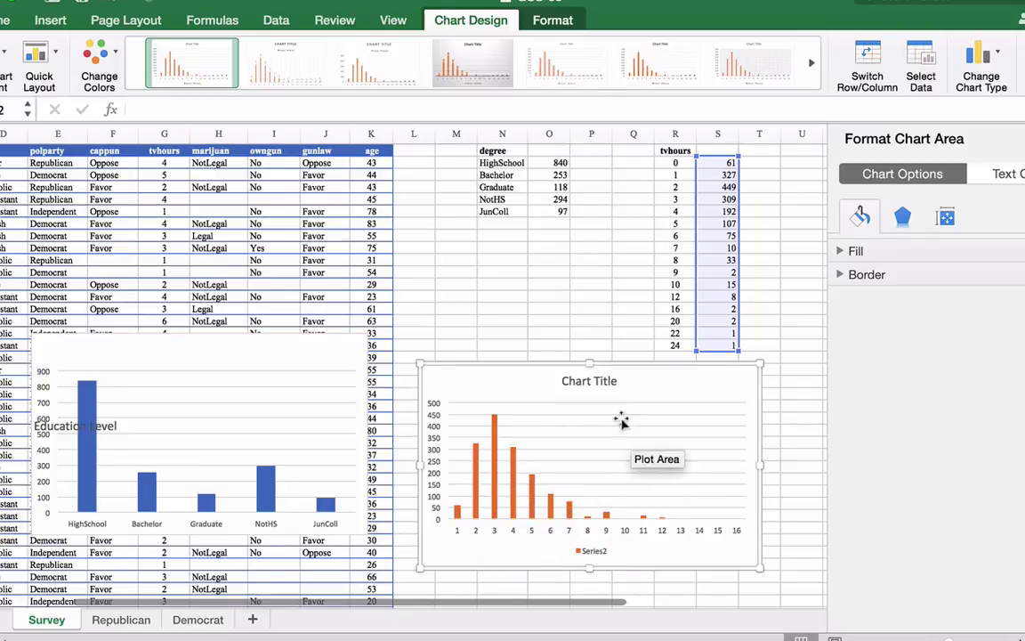
pyautogui.click(921, 71)
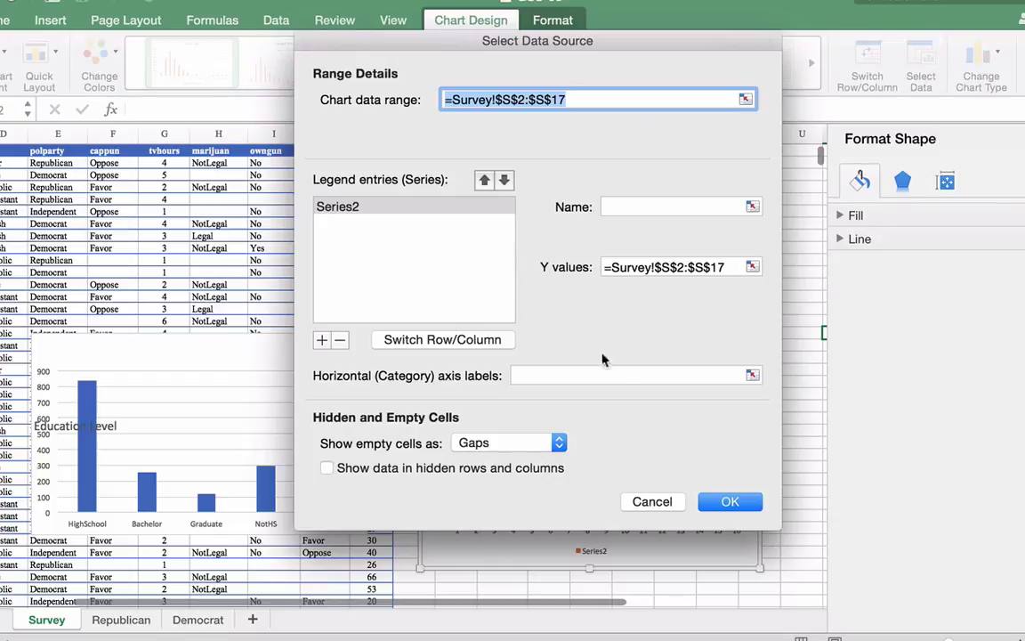
pyautogui.click(615, 374)
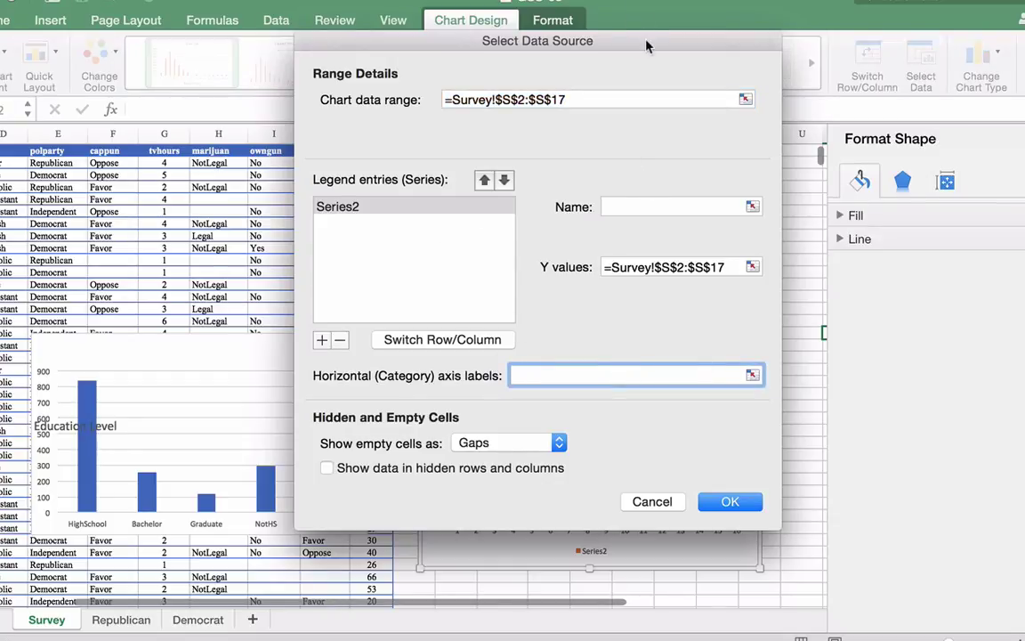
pyautogui.moveTo(580, 35); pyautogui.dragTo(399, 19)
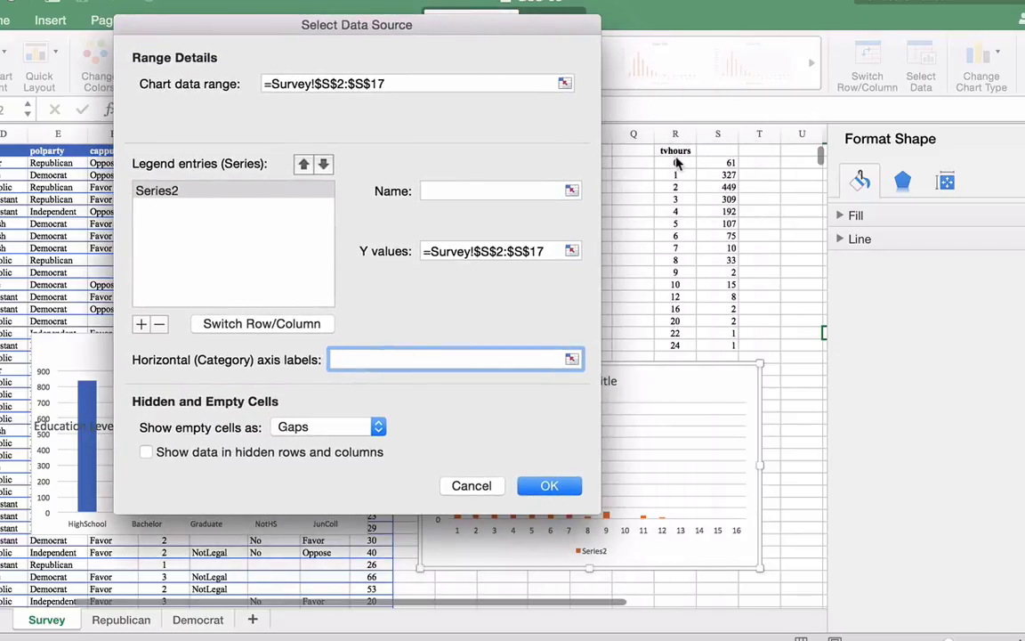
pyautogui.moveTo(677, 163); pyautogui.dragTo(673, 345)
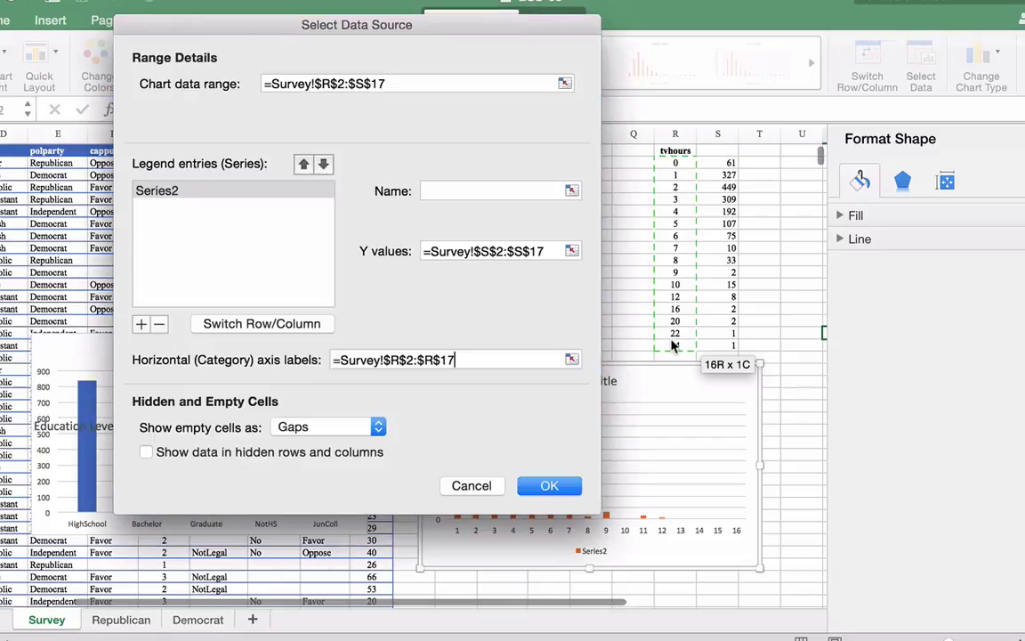
pyautogui.click(547, 485)
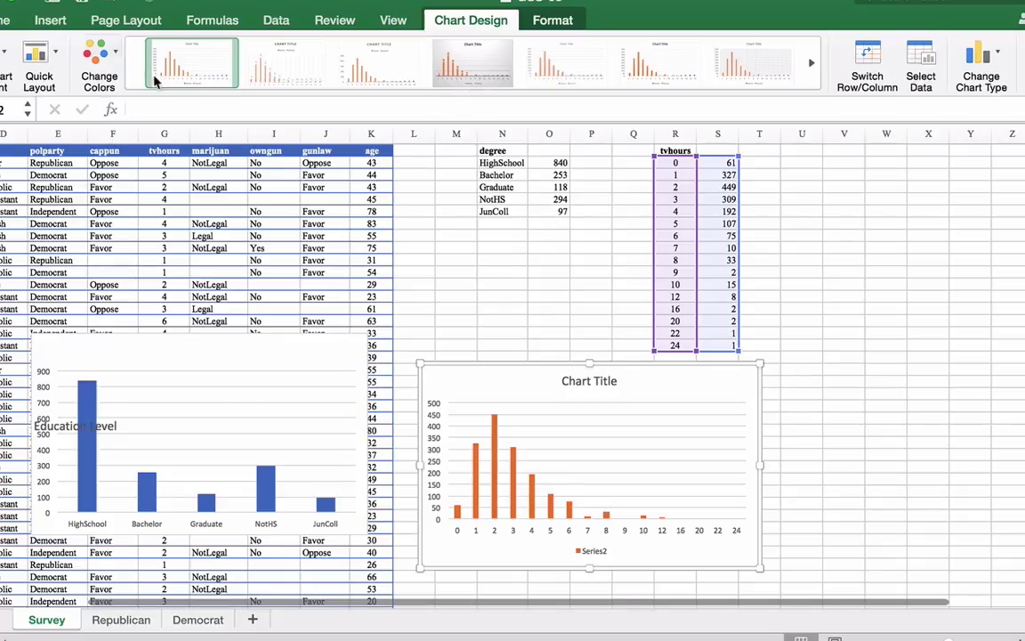
# Insert a text box beside the tvhours chart, spanning about T20 to Y34, and fill it with yellow.
pyautogui.click(51, 21)
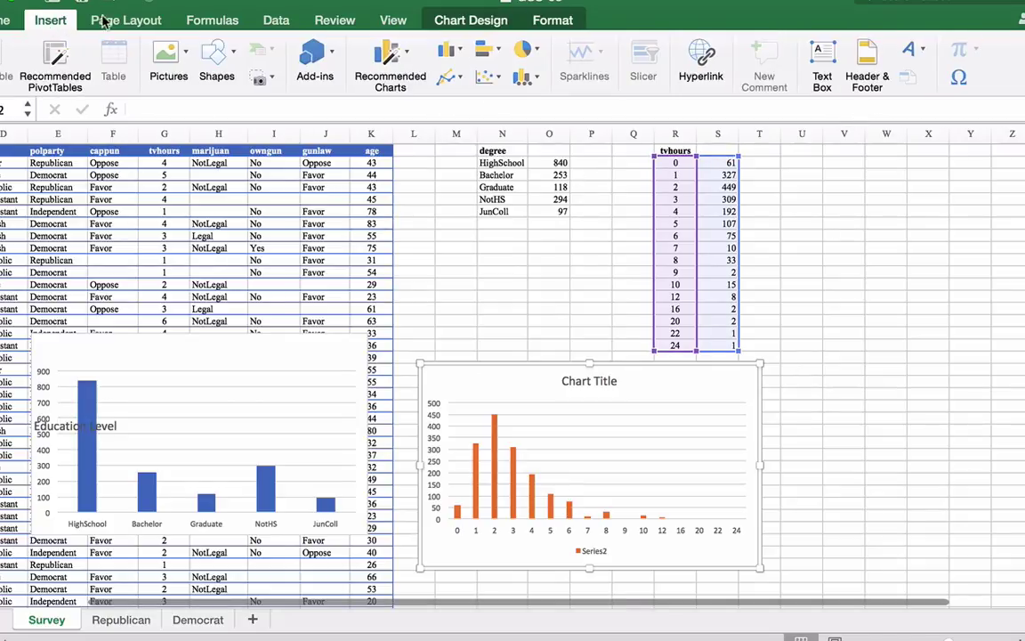
pyautogui.click(822, 55)
pyautogui.moveTo(773, 378); pyautogui.dragTo(963, 559)
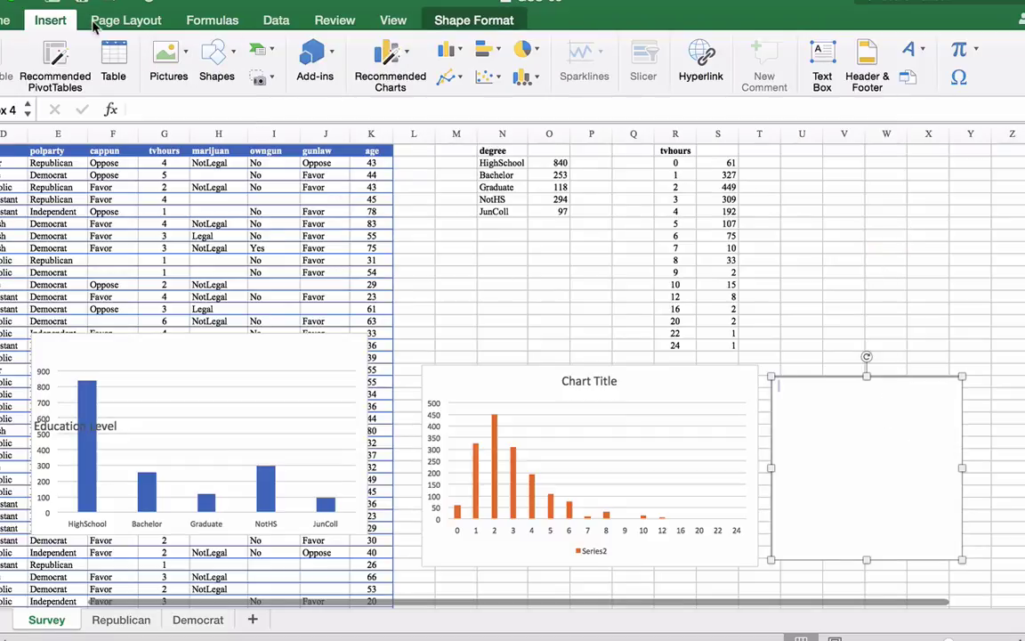
pyautogui.click(7, 20)
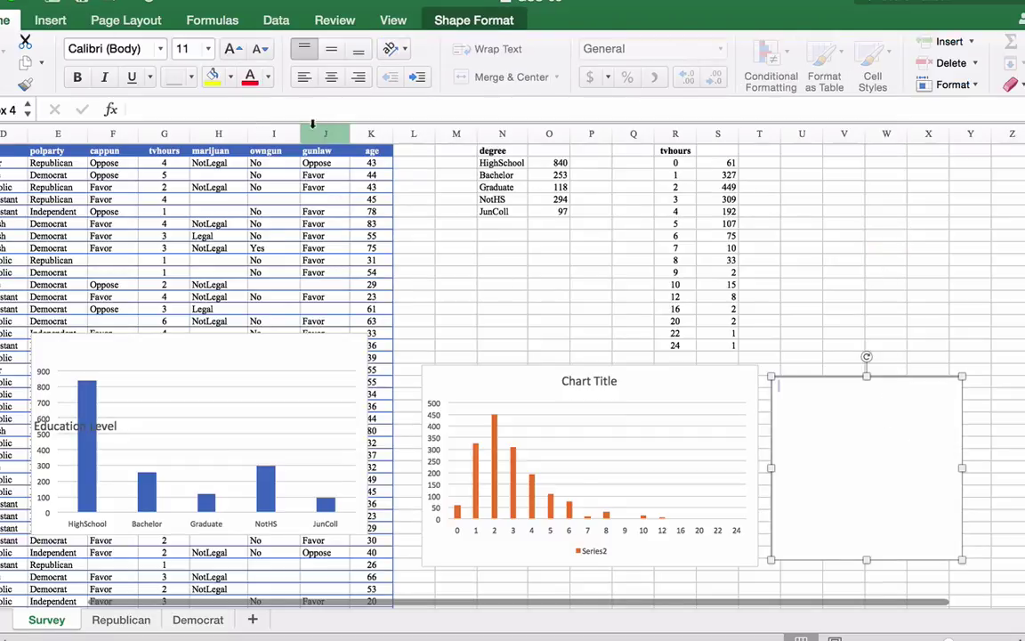
pyautogui.click(229, 77)
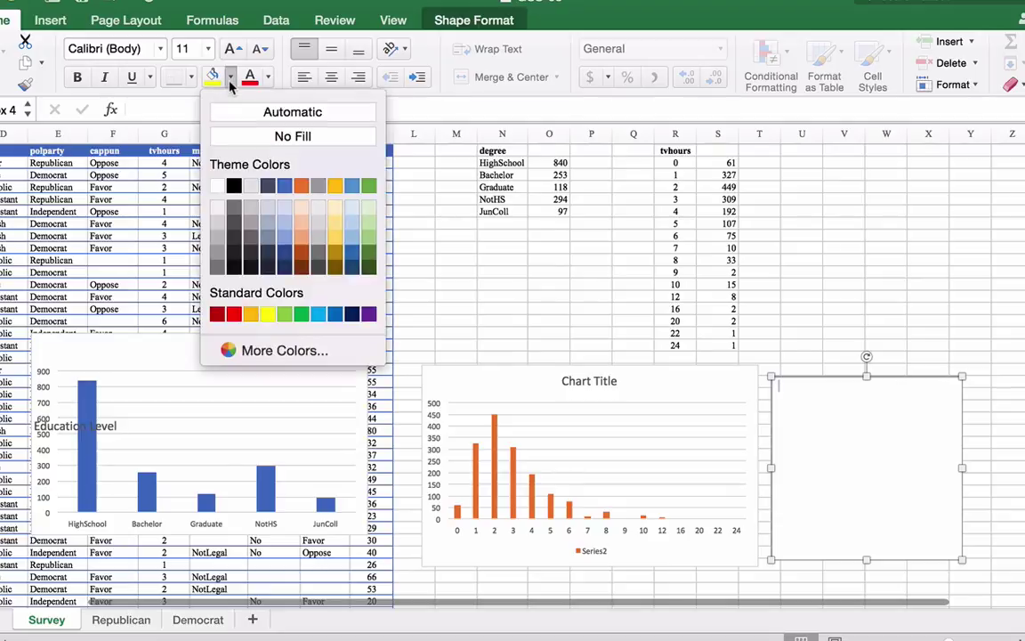
pyautogui.click(270, 311)
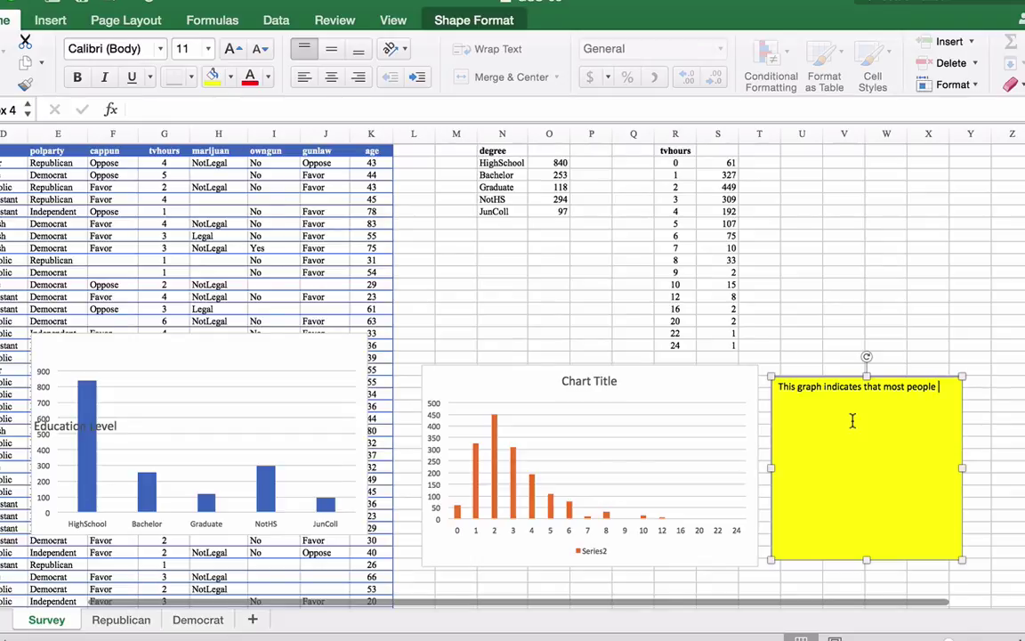
# Write "This graph indicates that most people surveyed watch between 1-4 hours of TV a week." in the yellow text box.
pyautogui.write('ed wa')
pyautogui.press('BackSpace')
pyautogui.write('atch between 1-3')
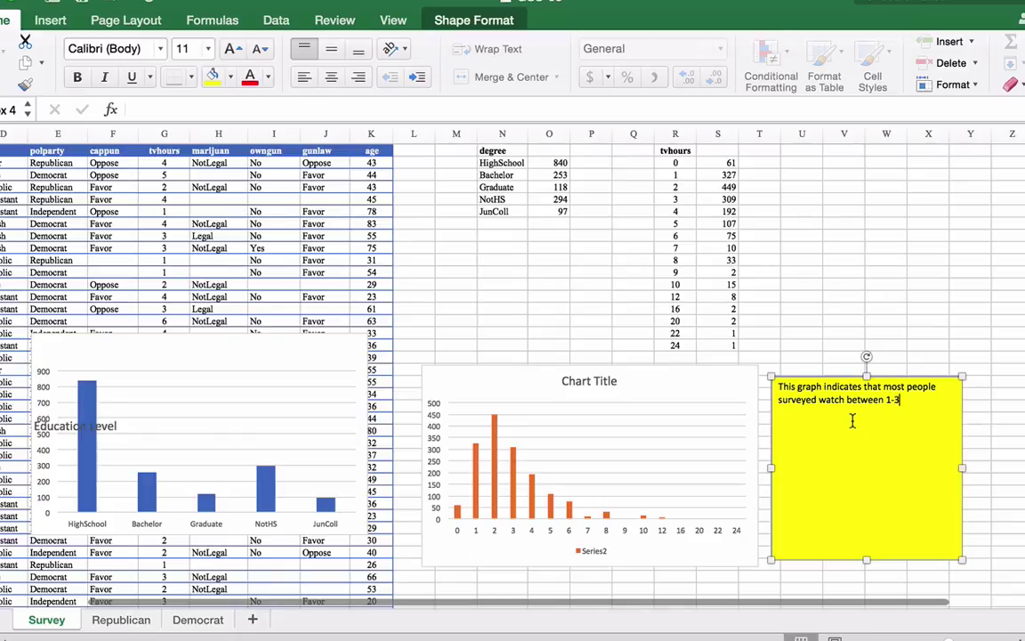
pyautogui.press('BackSpace')
pyautogui.write('4 hours of TV at')
pyautogui.press('BackSpace')
pyautogui.write('week.')
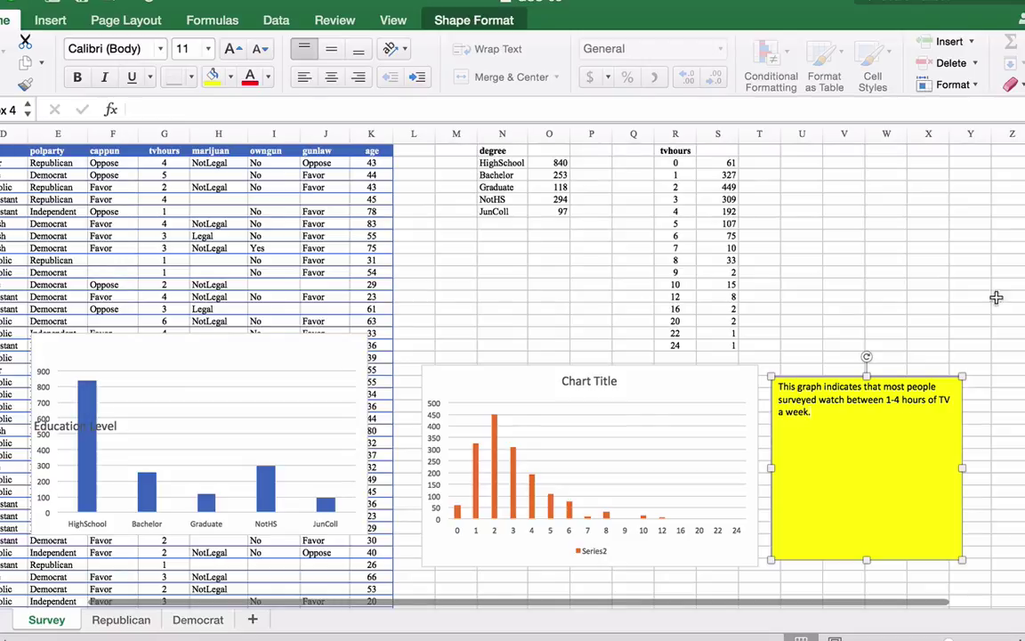
pyautogui.click(970, 296)
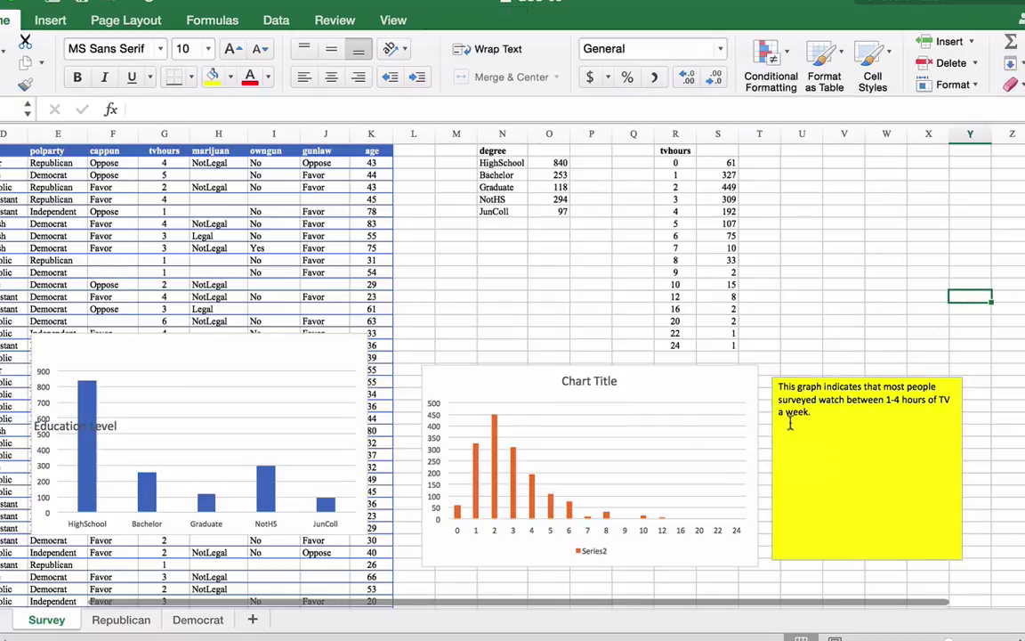